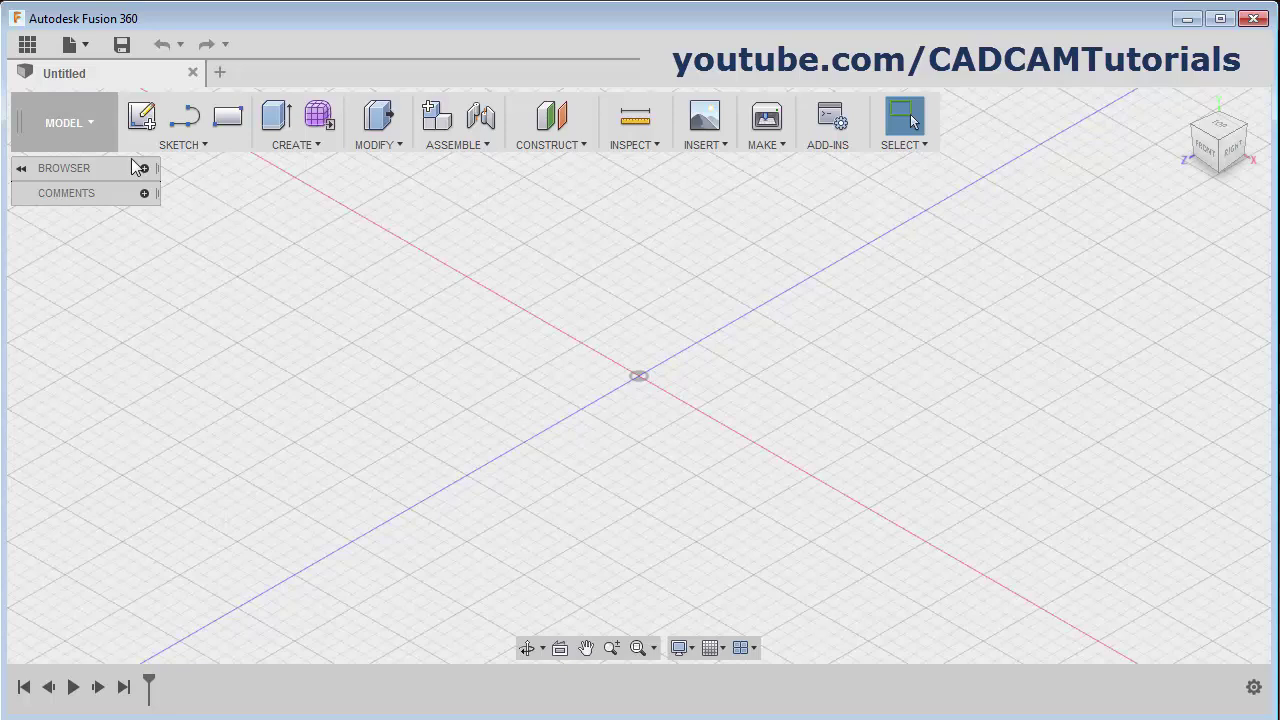
Create a new sketch on the XY ground plane and shift the sketch view
left_click(143, 137)
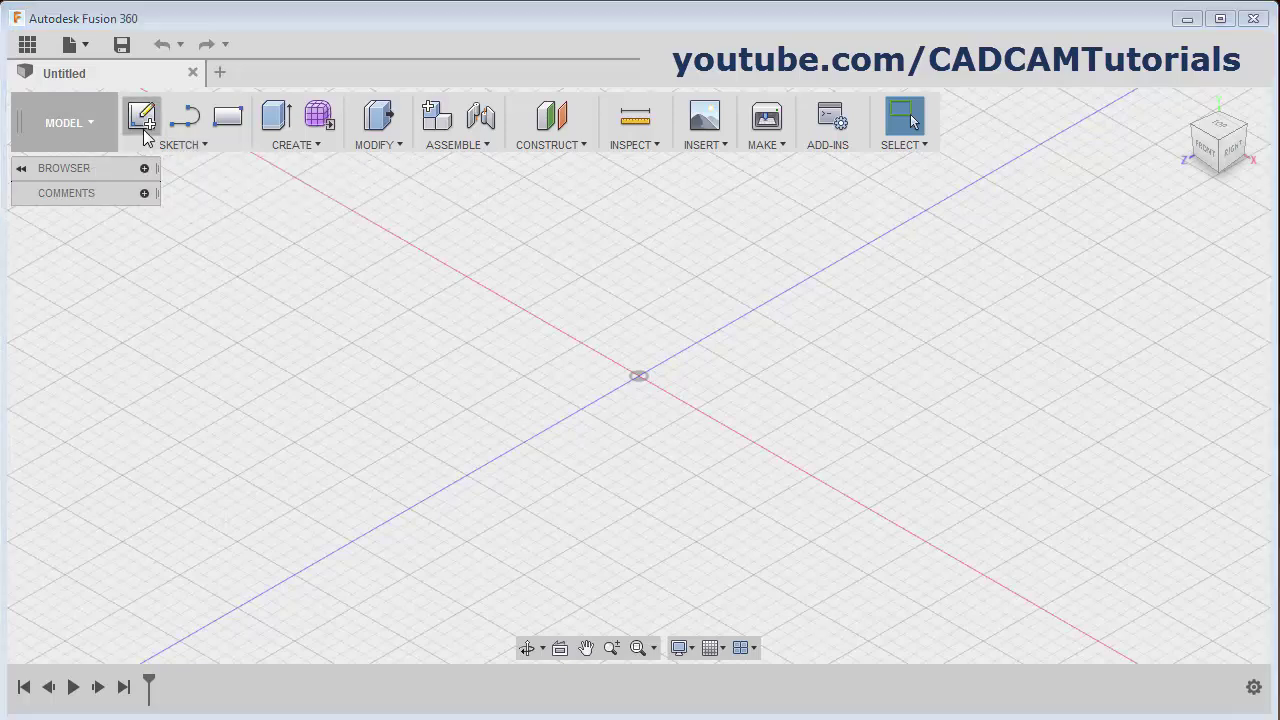
left_click(664, 442)
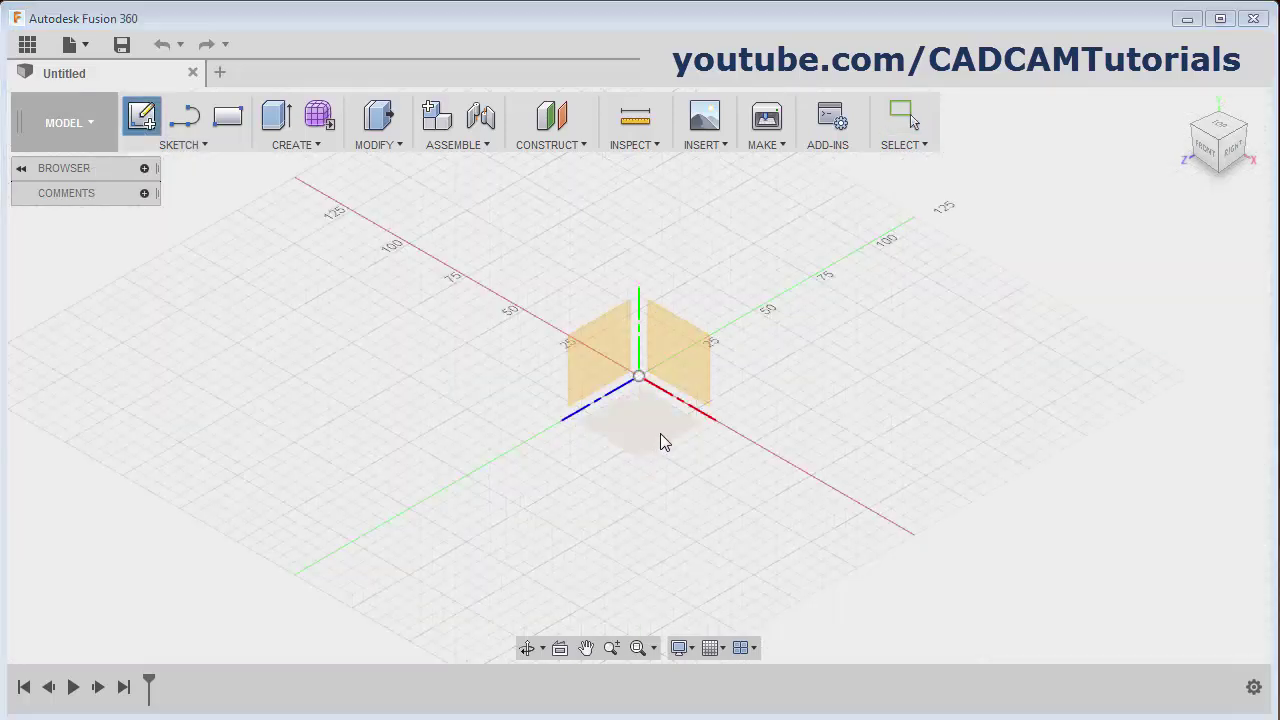
left_click(651, 425)
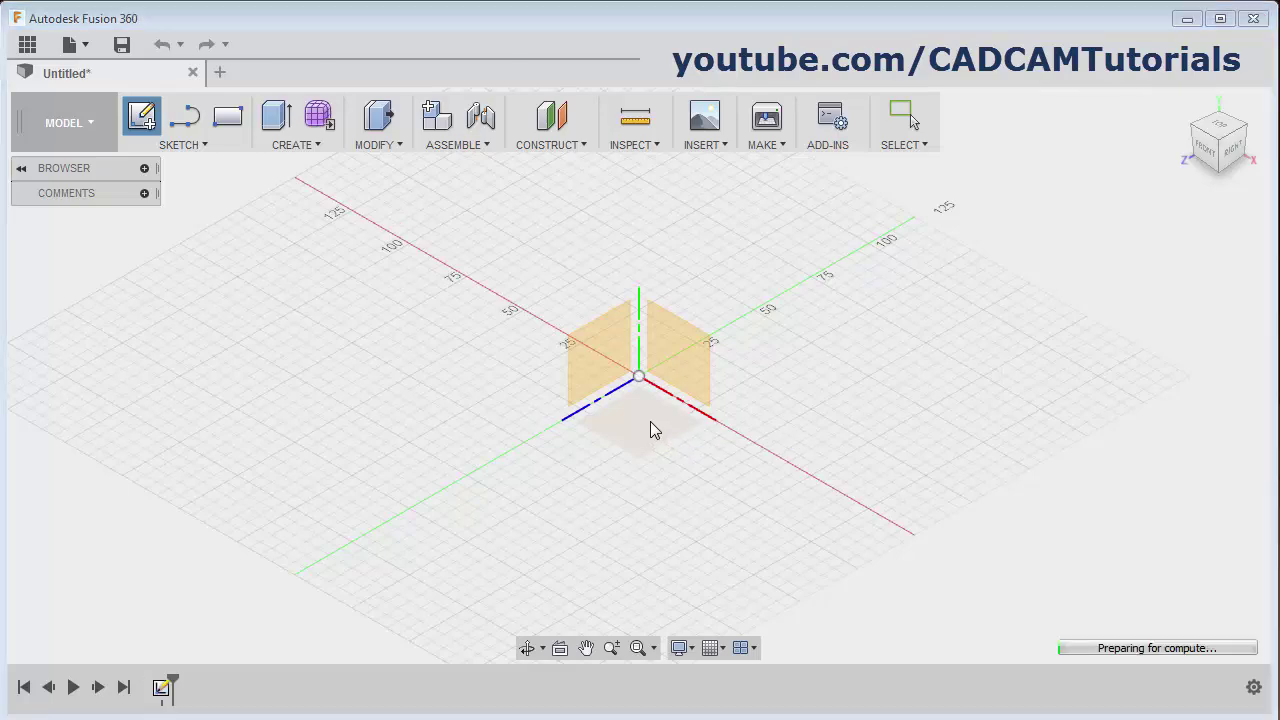
mouse_move(555, 288)
middle_mouse_down()
mouse_move(611, 400)
mouse_move(599, 435)
middle_mouse_up()
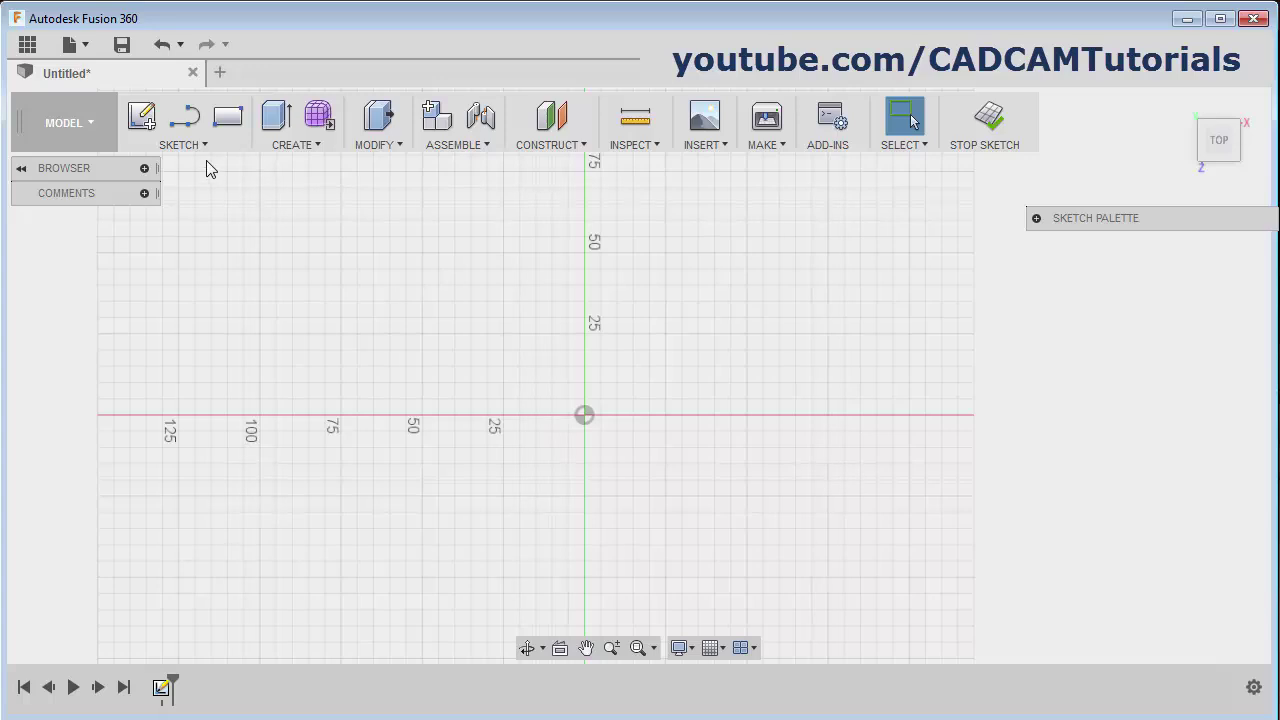
left_click(200, 147)
mouse_move(199, 221)
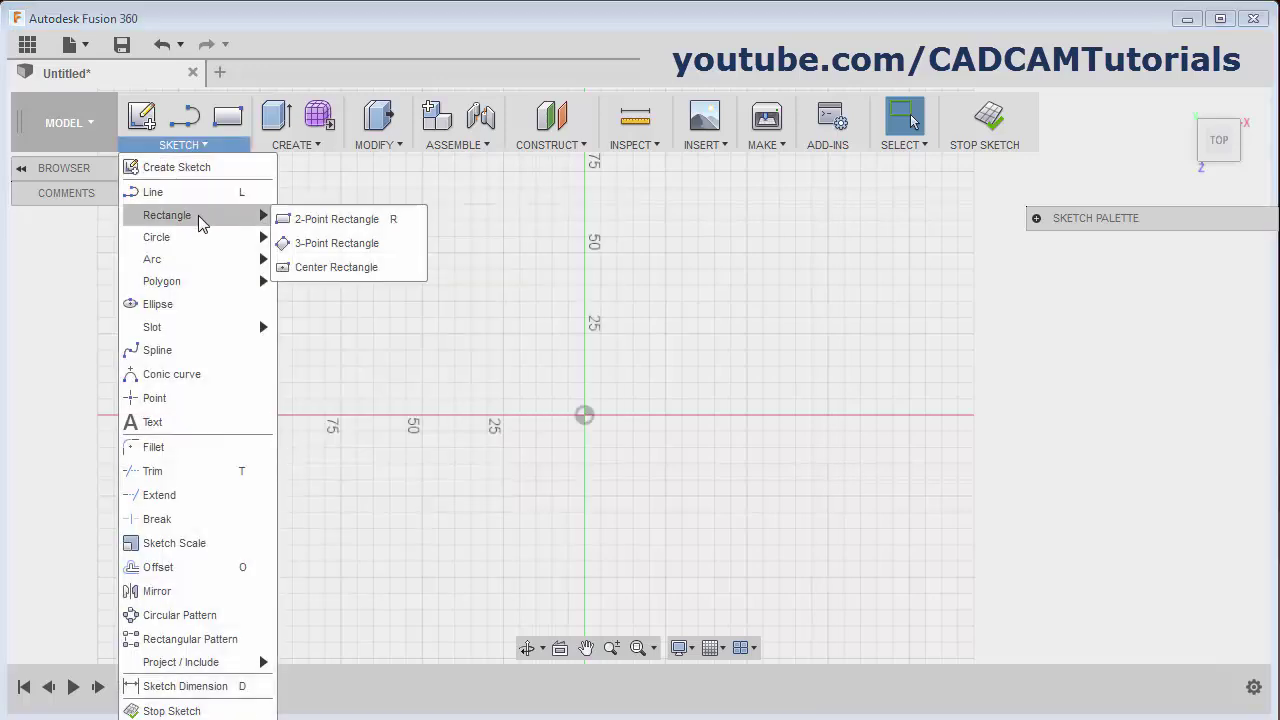
Draw a 120 × 60 mm center rectangle centred on the sketch origin
left_click(330, 270)
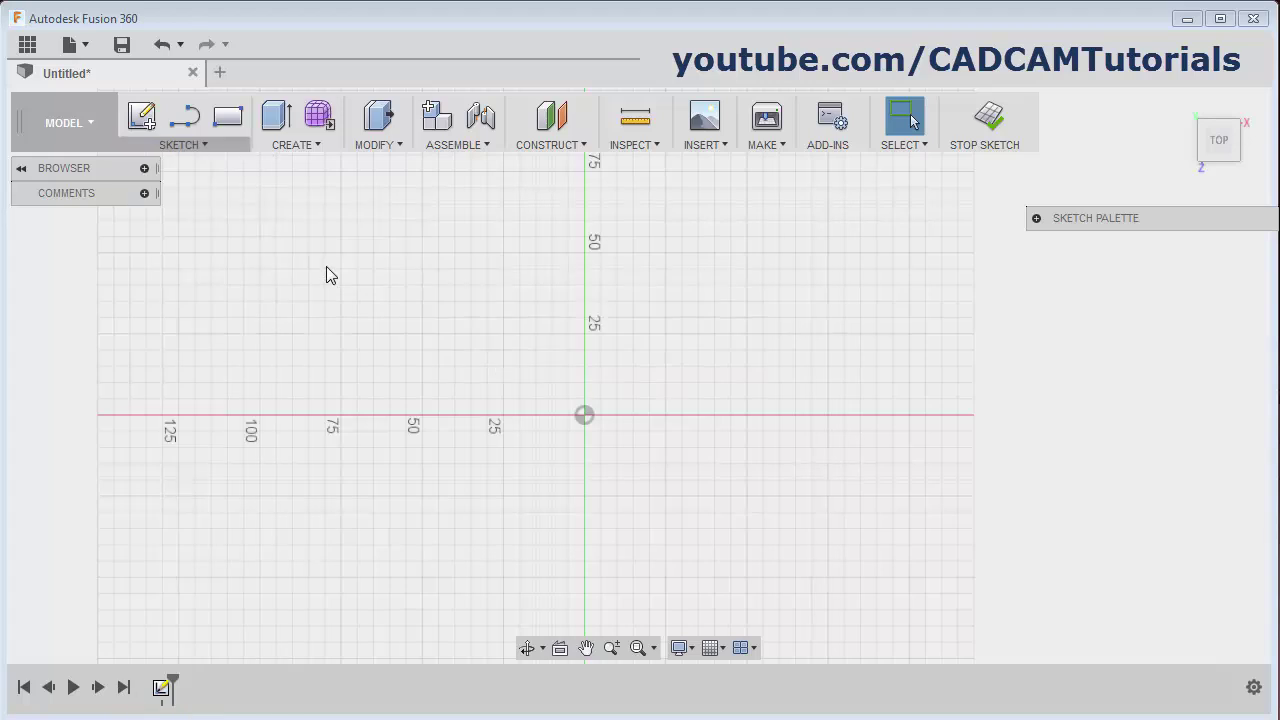
left_click(585, 416)
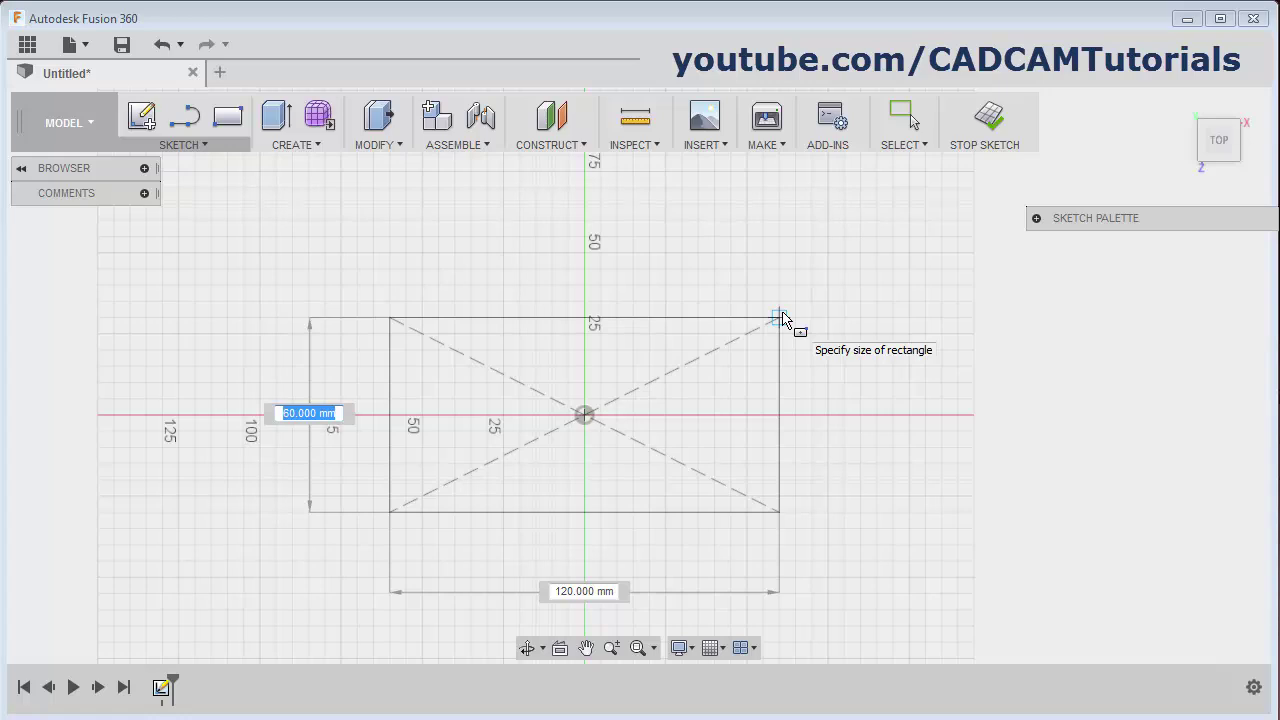
left_click(781, 318)
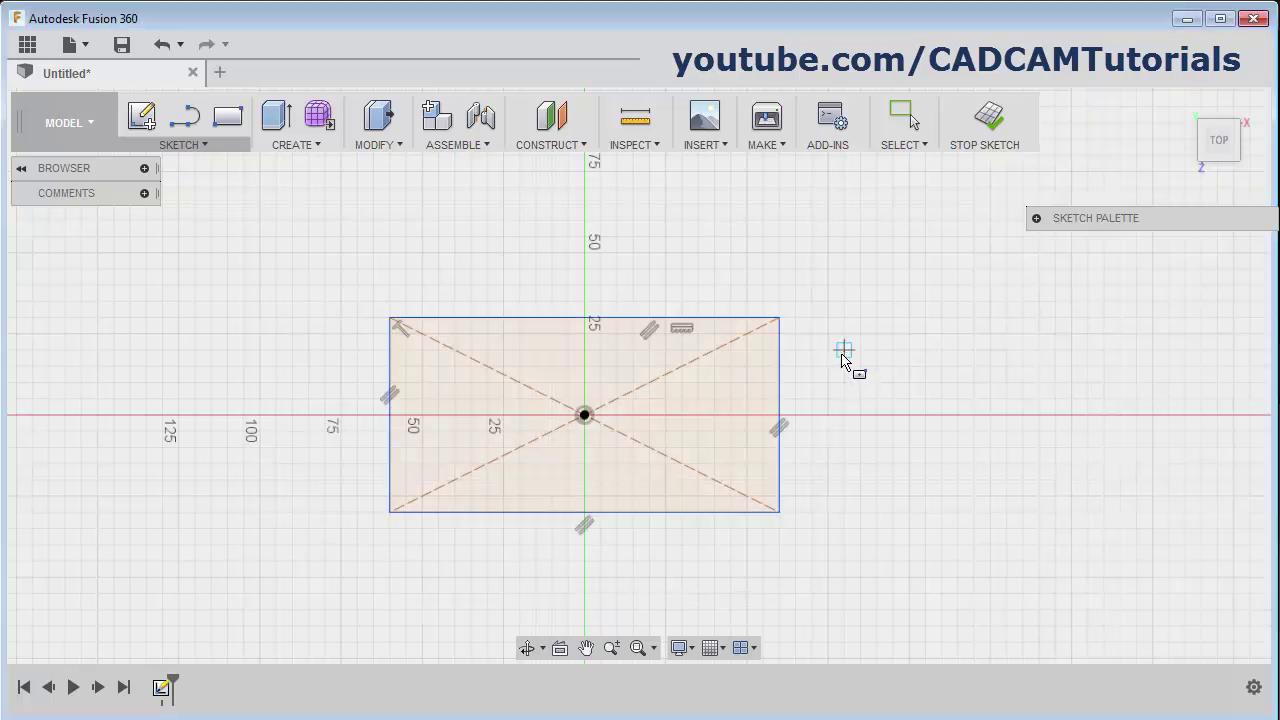
key("Escape")
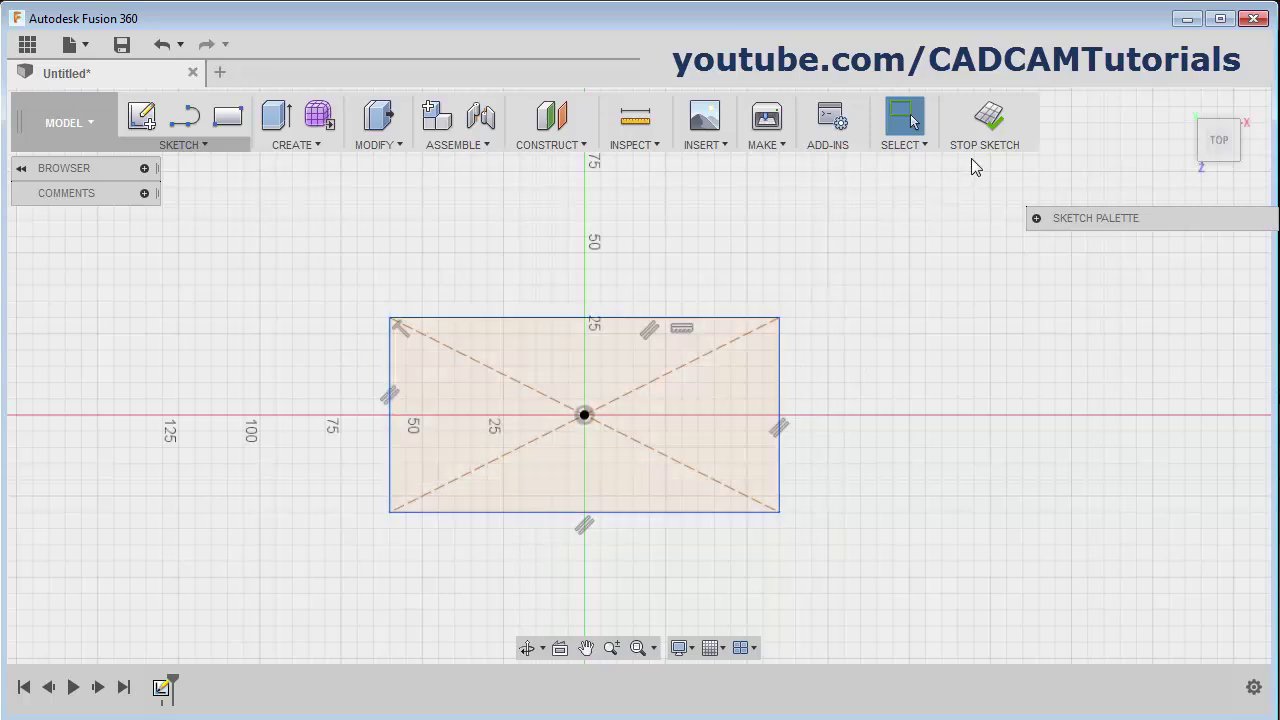
Finish the sketch and extrude the rectangle profile with a distance of -20 mm
left_click(991, 127)
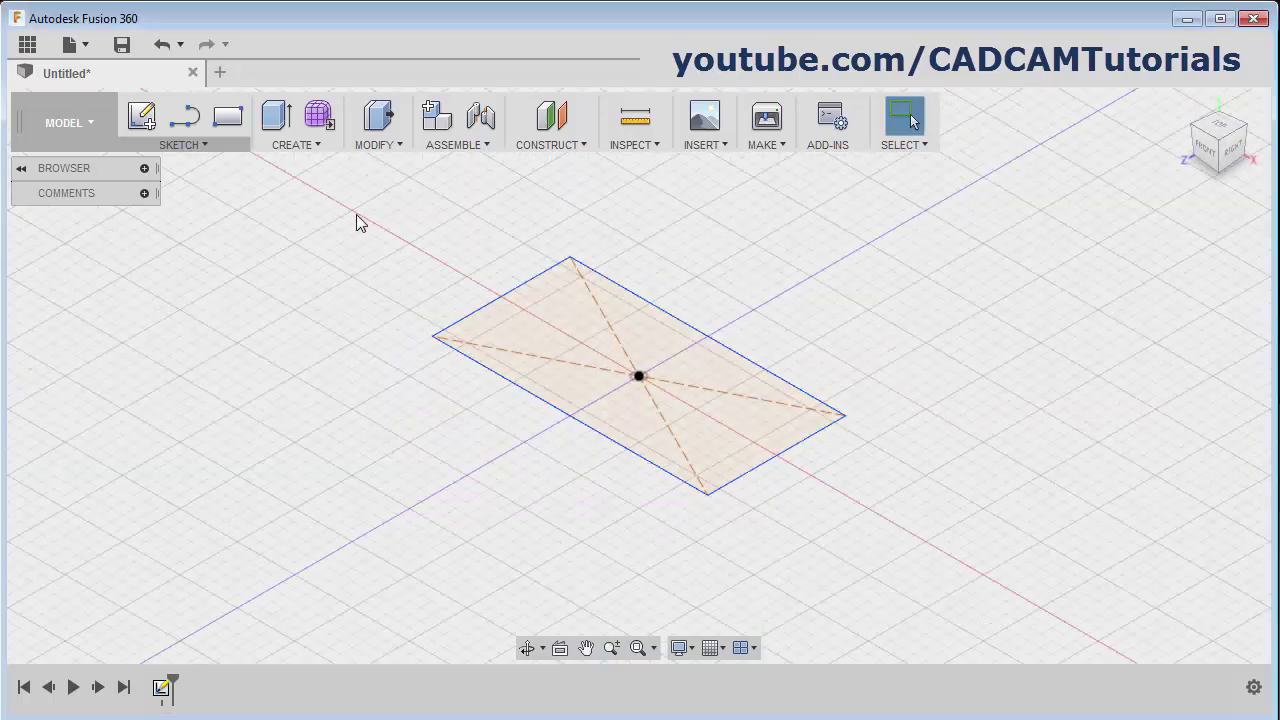
left_click(279, 122)
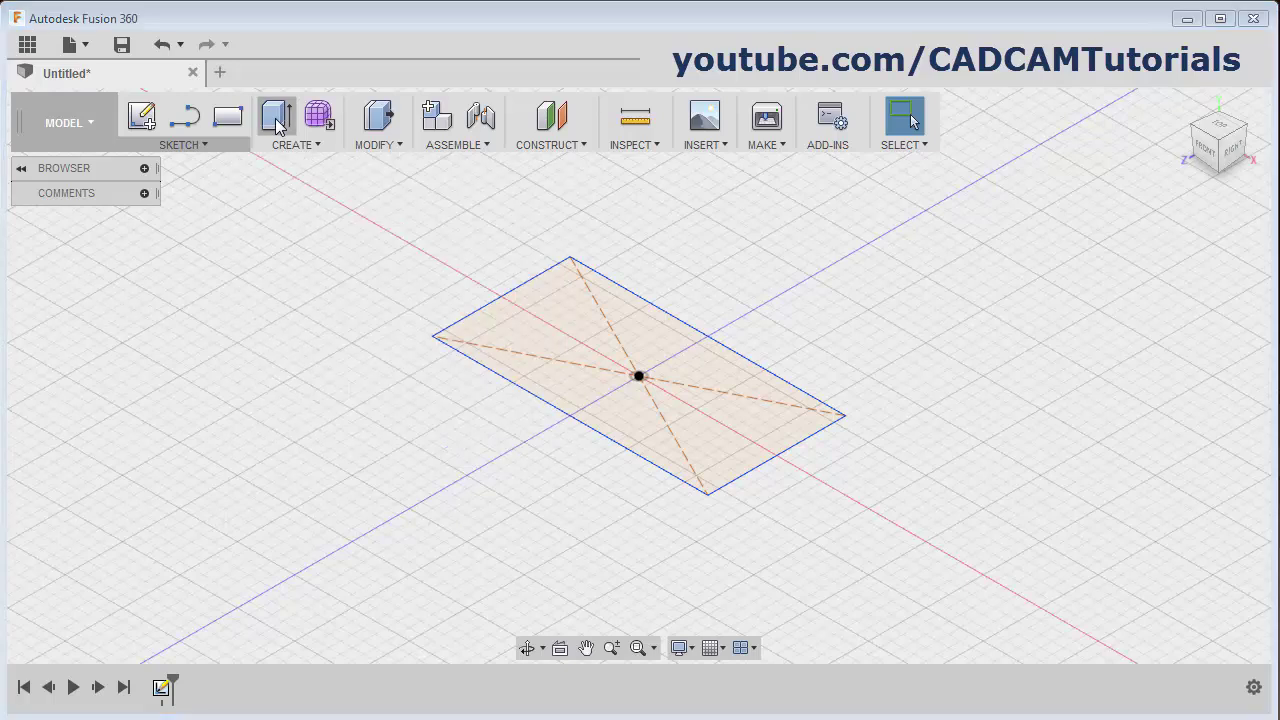
left_click(574, 372)
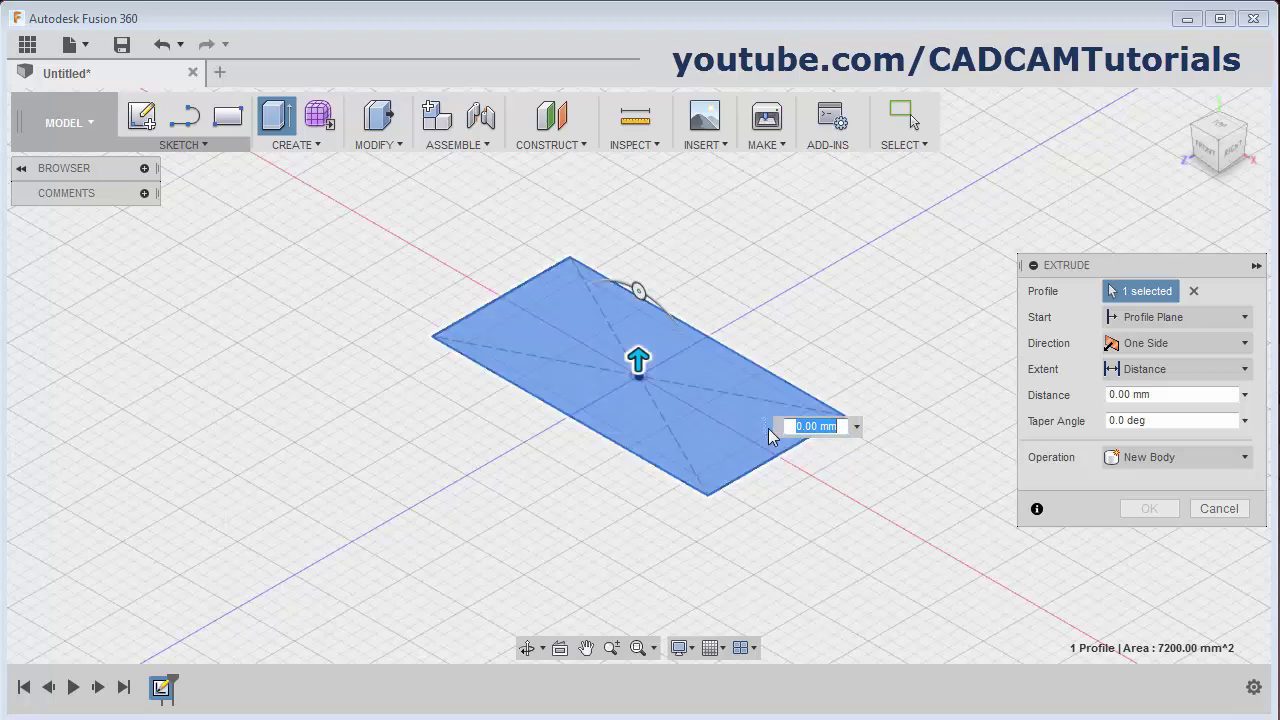
type("20")
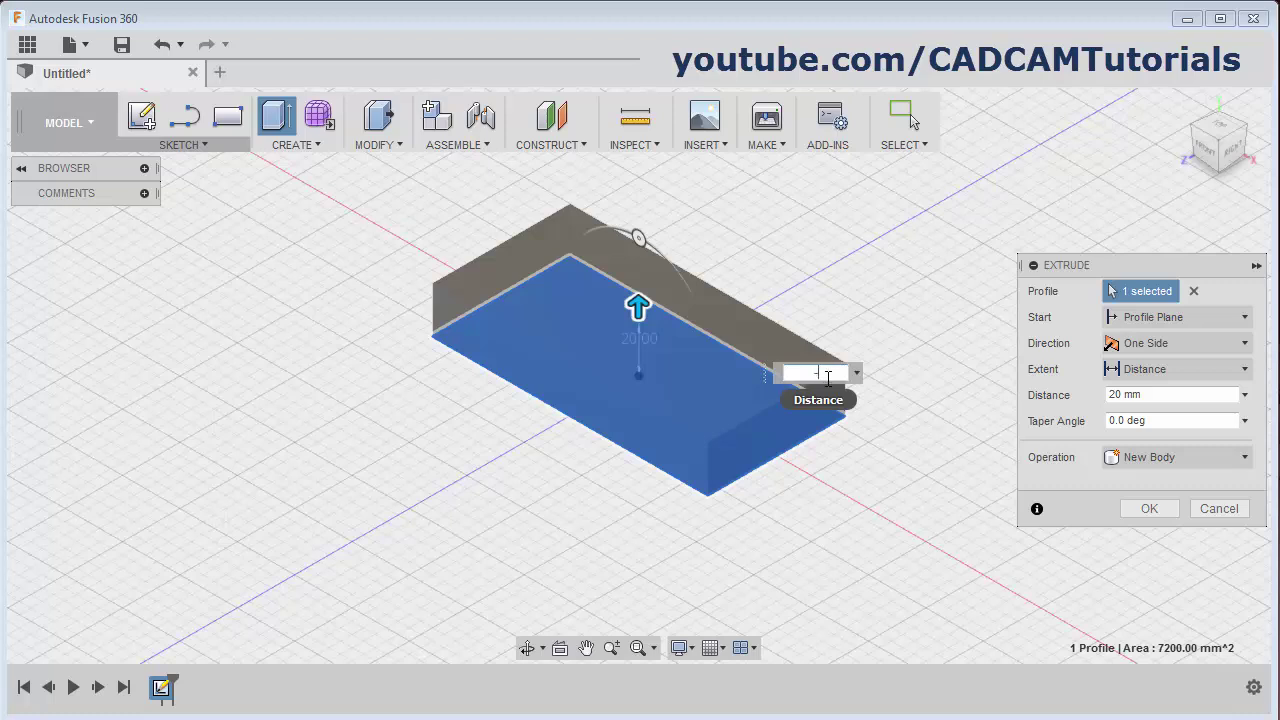
type("-20")
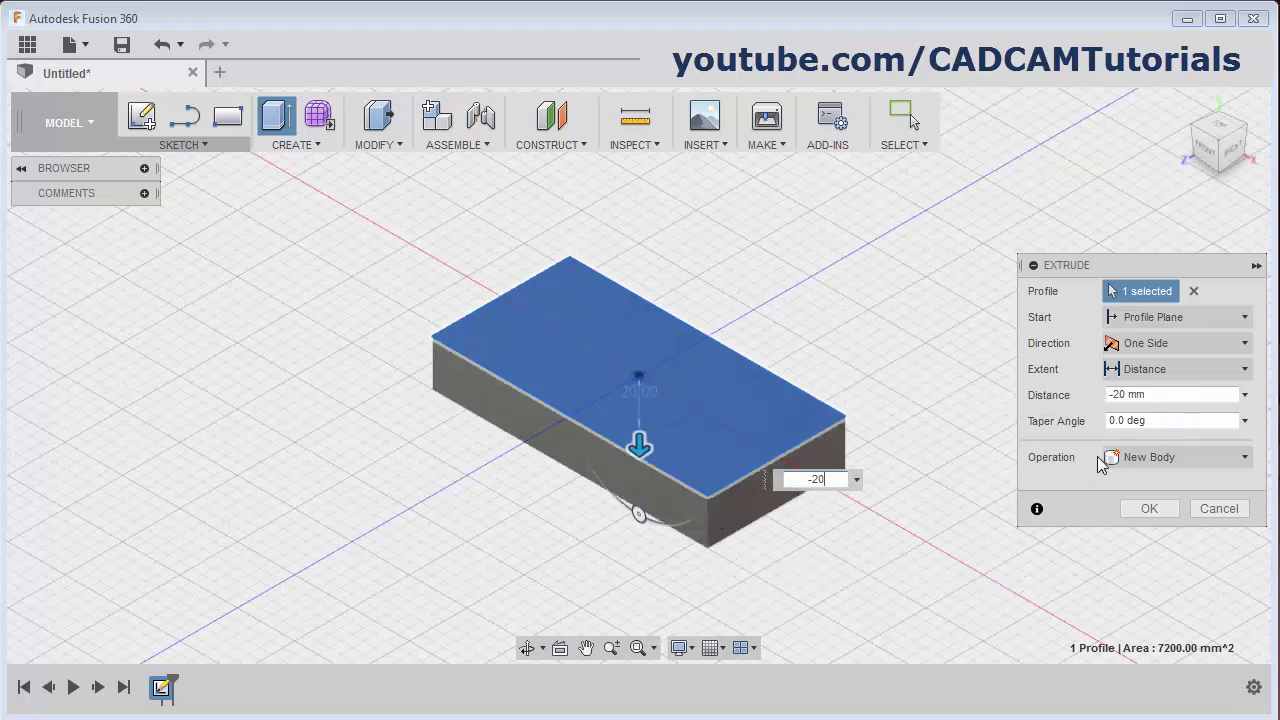
left_click(1175, 421)
Try extrude taper angles of 10° and -10°, then reset the taper to 0°
left_click_drag(1175, 421, 1111, 423)
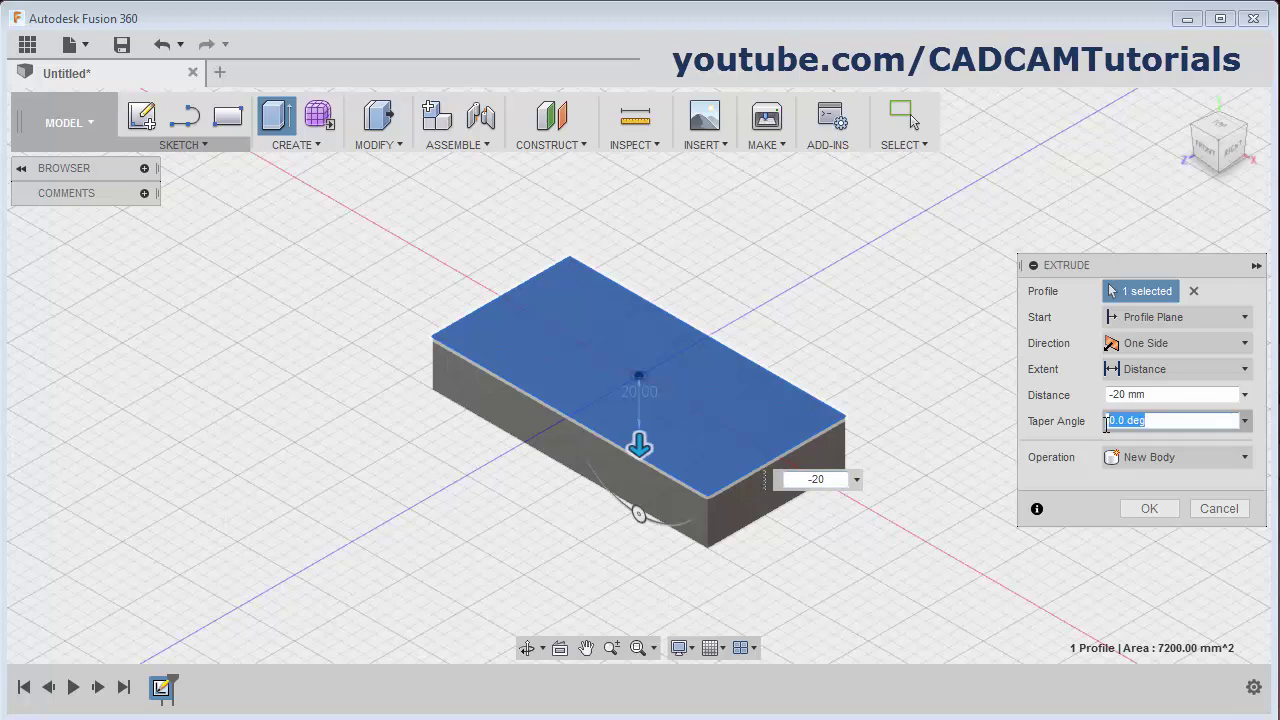
type("10")
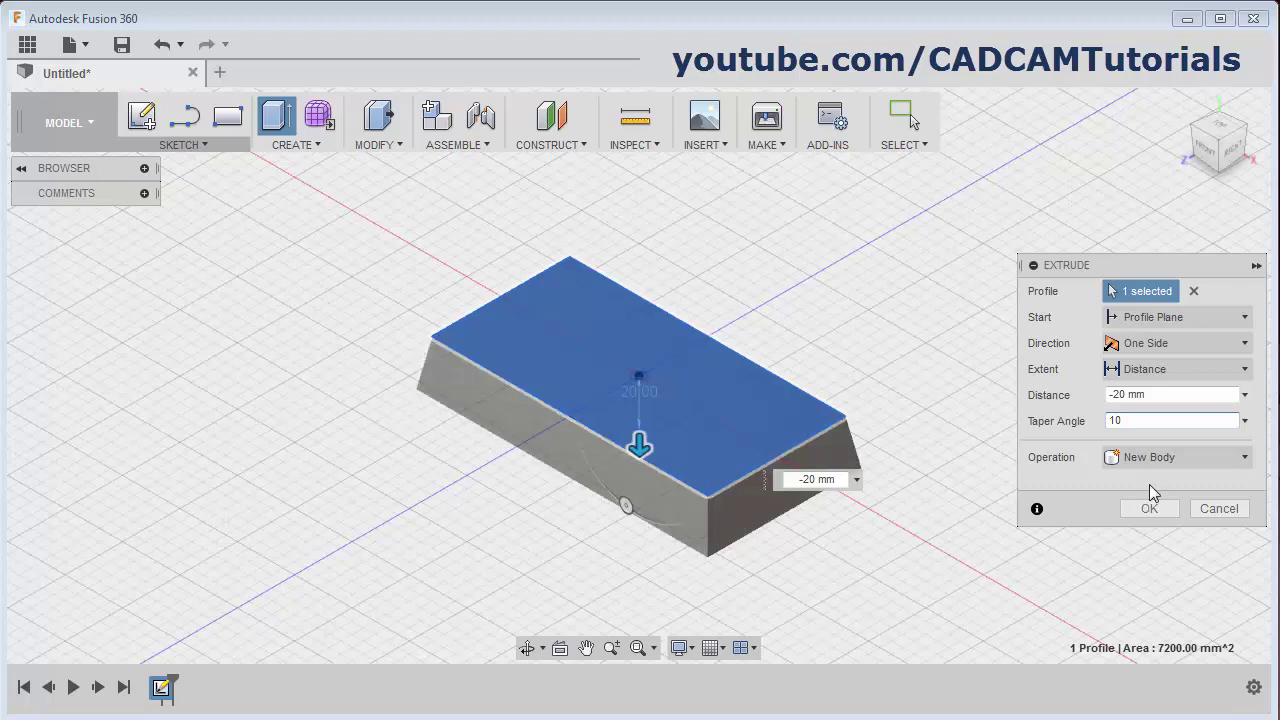
left_click_drag(1141, 421, 1083, 428)
type("-")
key("Return")
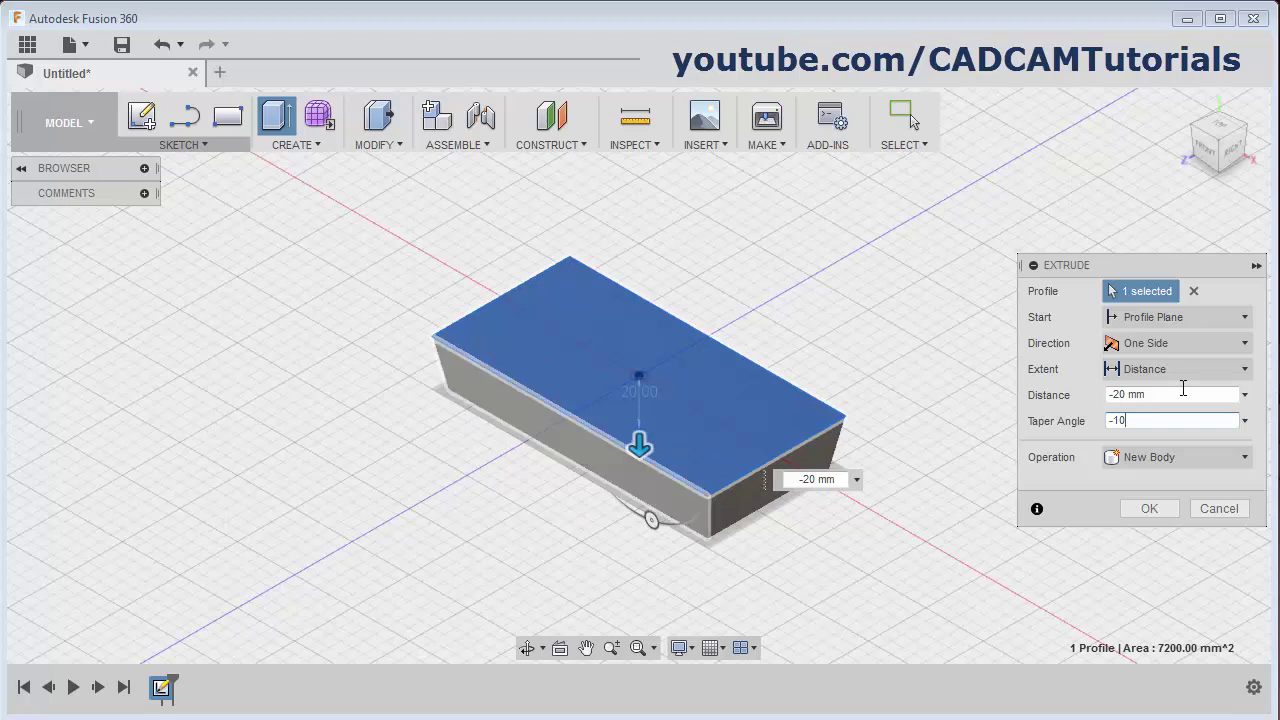
left_click_drag(1146, 421, 1064, 428)
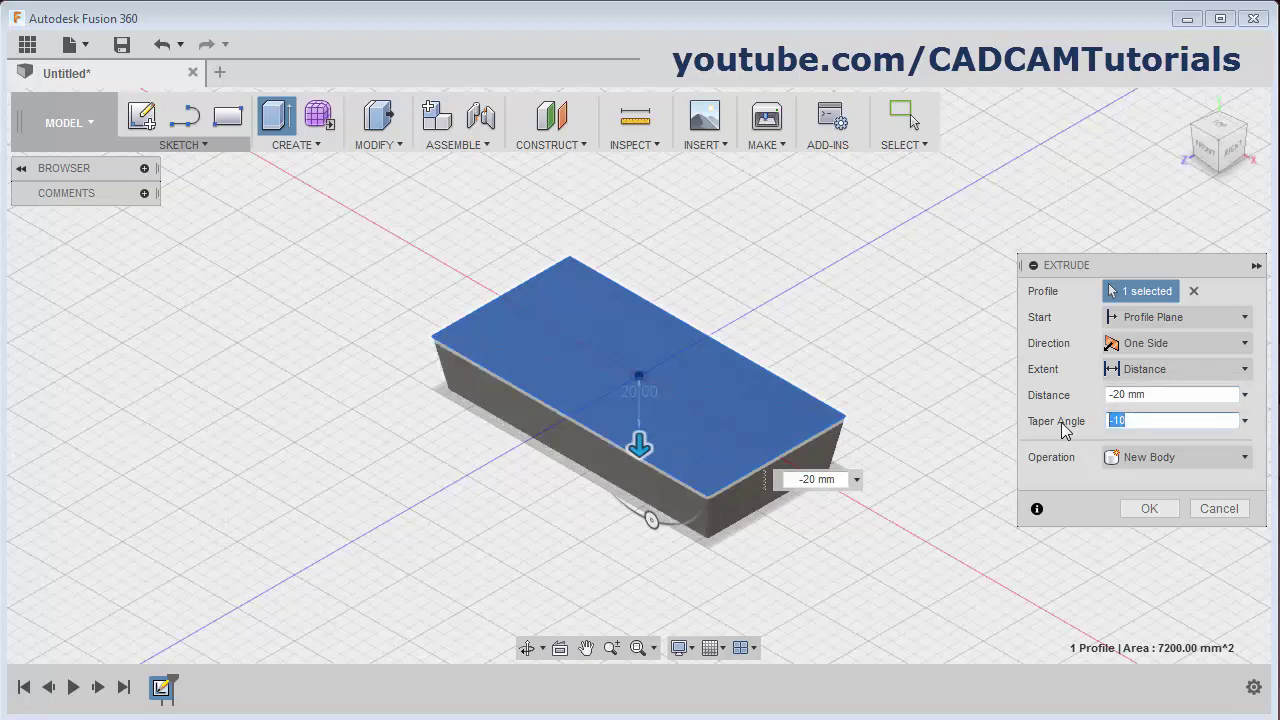
type("0")
left_click(1173, 397)
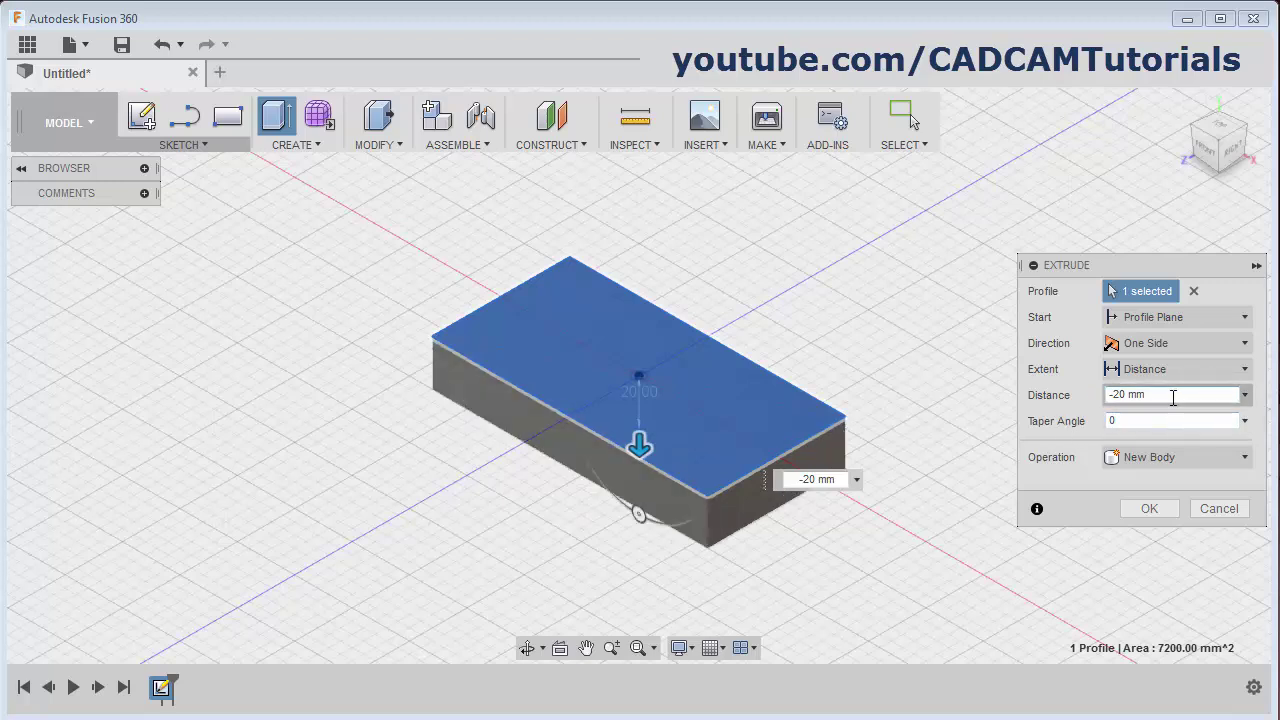
Change the extrude distance to 20 mm and commit the new body
left_click_drag(1159, 397, 1093, 413)
type("20")
left_click(1136, 421)
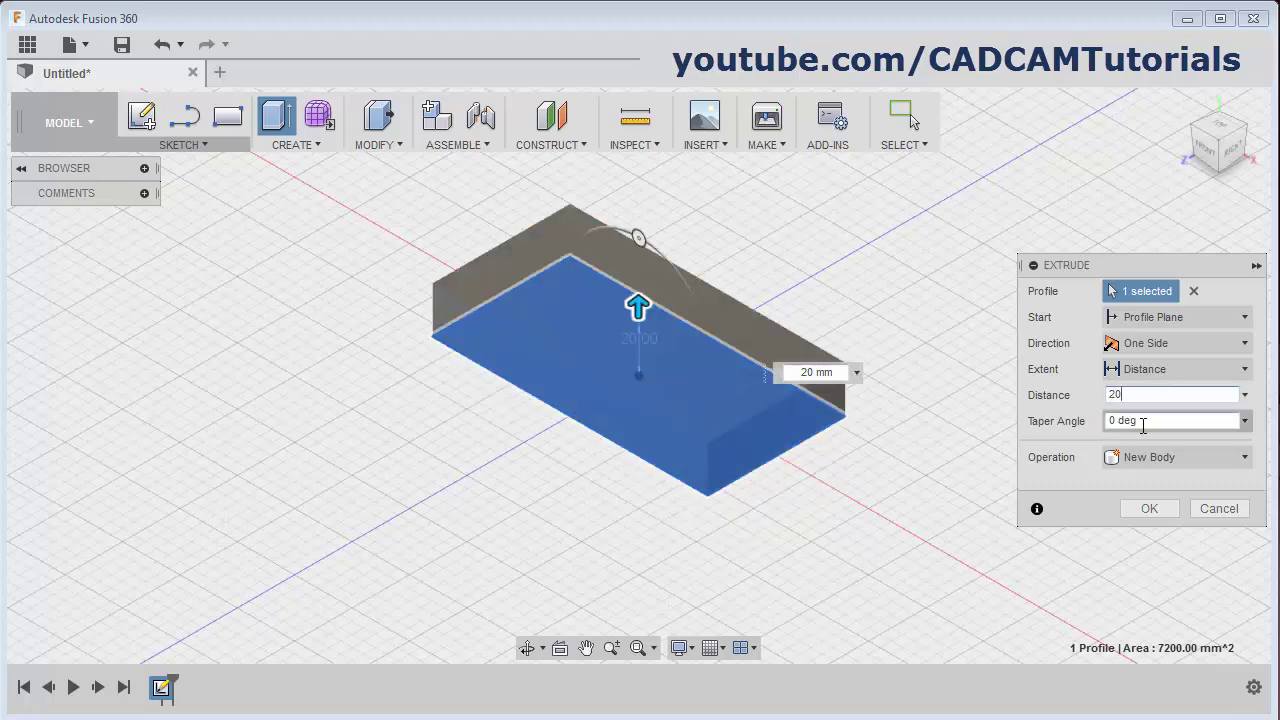
left_click(1148, 508)
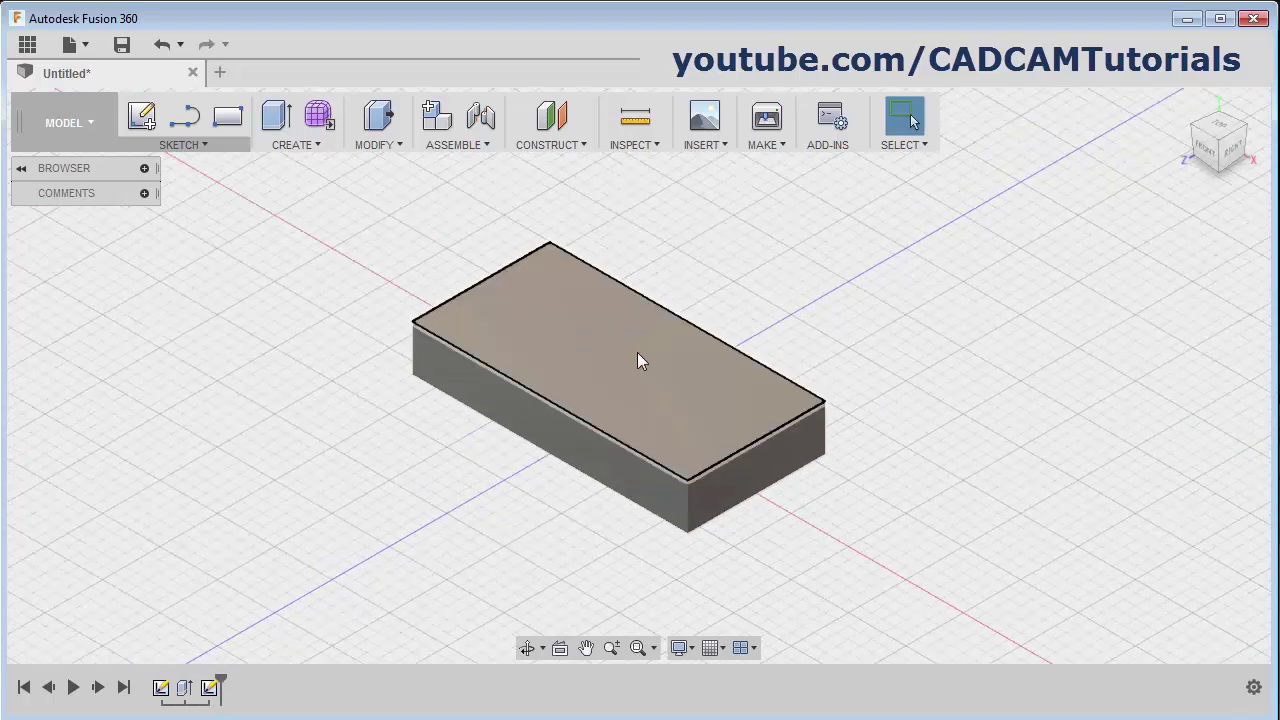
Sketch a roughly 22.4 mm center-diameter circle at the origin on the block's top face
left_click(141, 120)
left_click(560, 330)
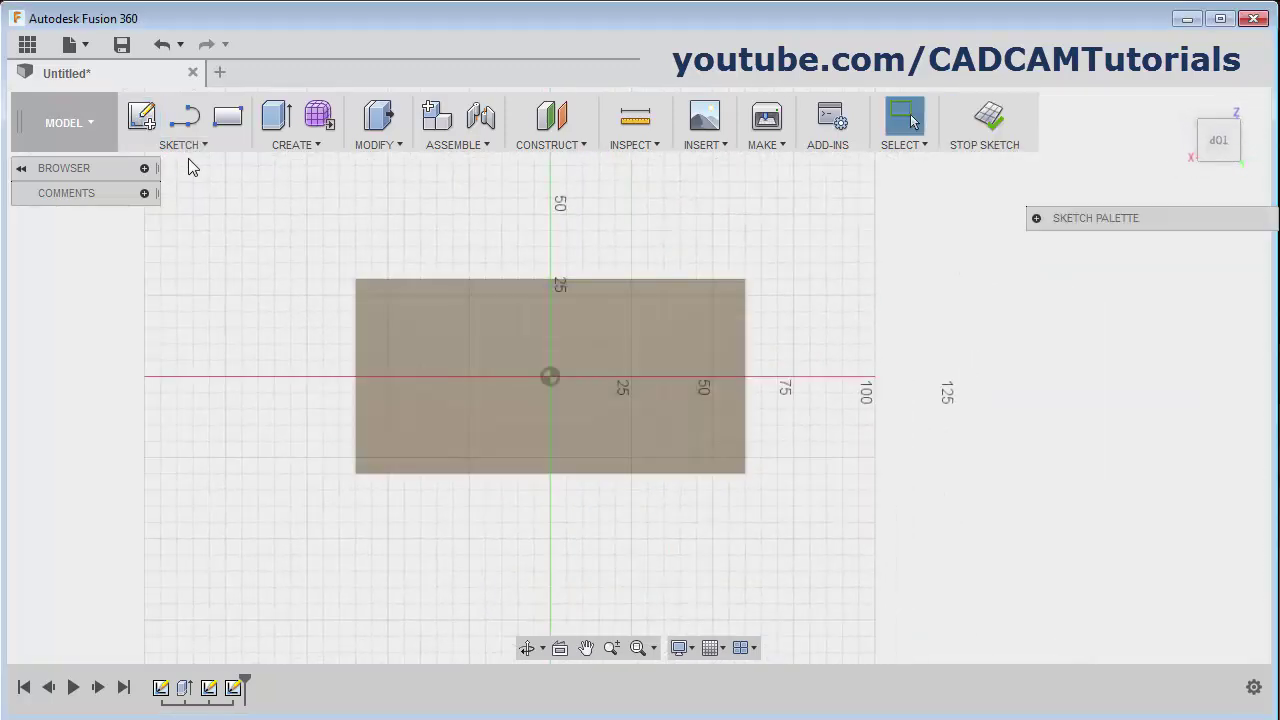
left_click(190, 146)
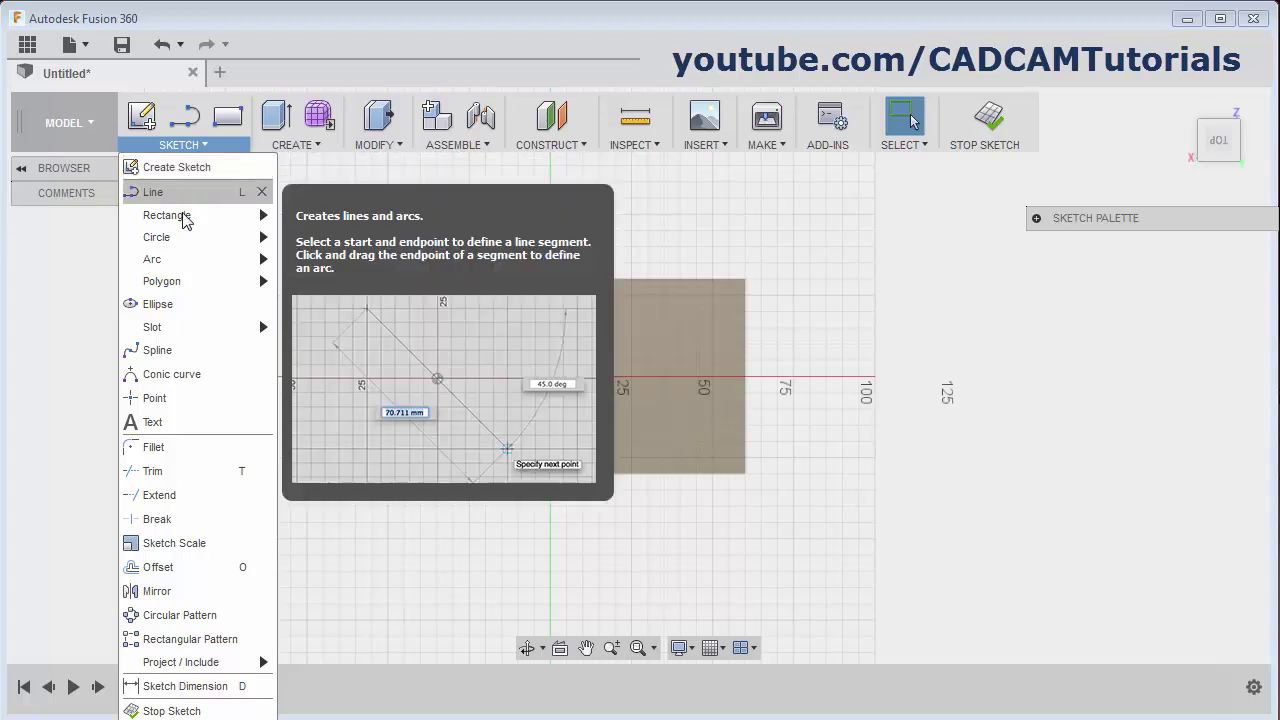
mouse_move(180, 243)
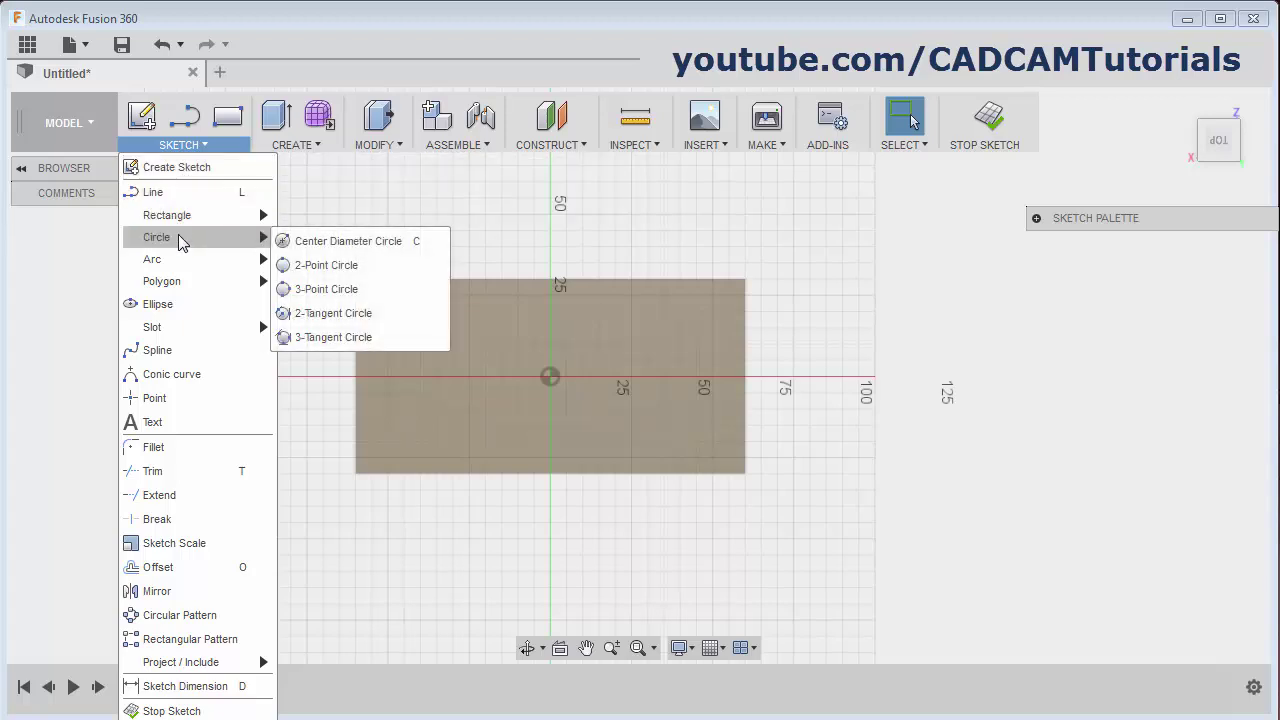
left_click(311, 245)
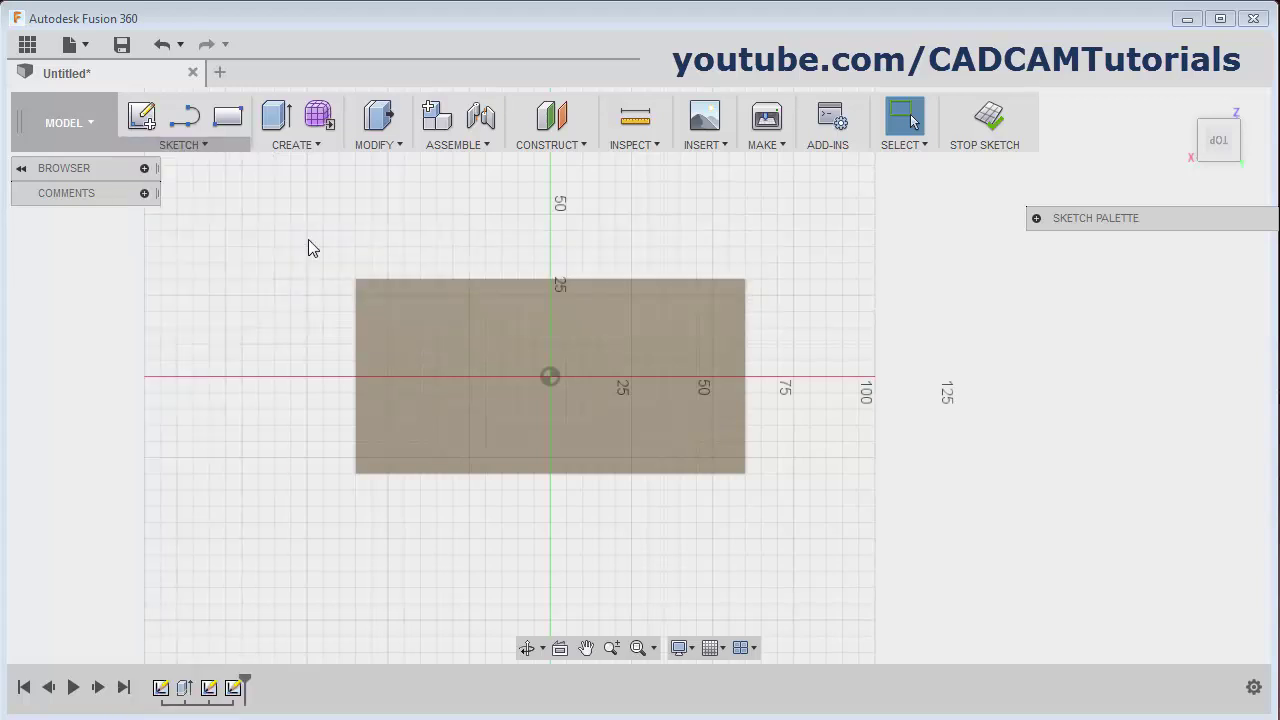
left_click(551, 376)
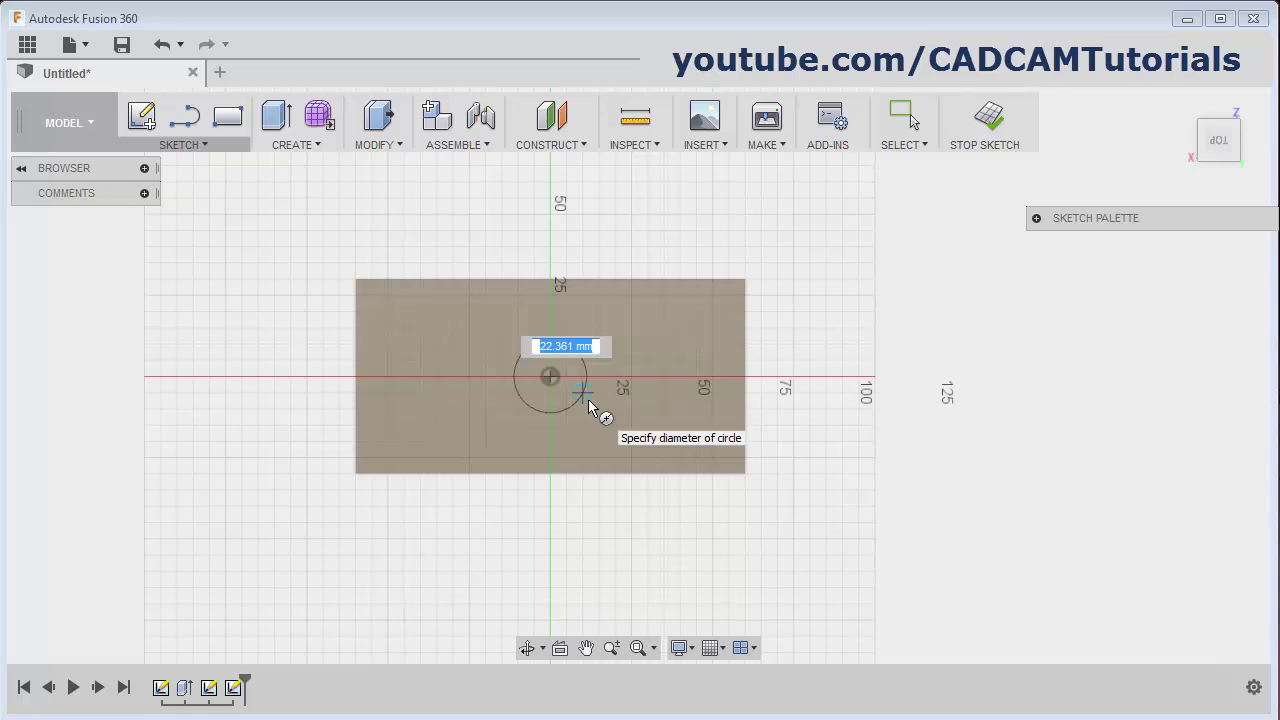
left_click(588, 401)
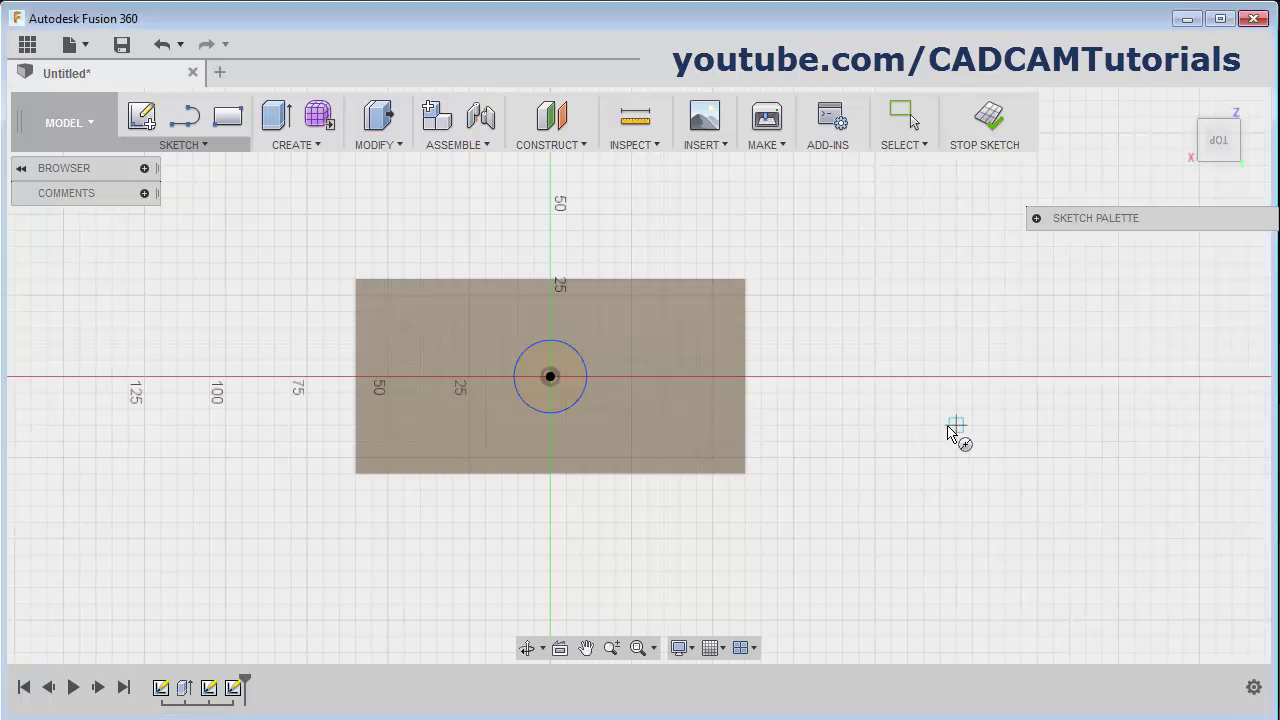
left_click(987, 120)
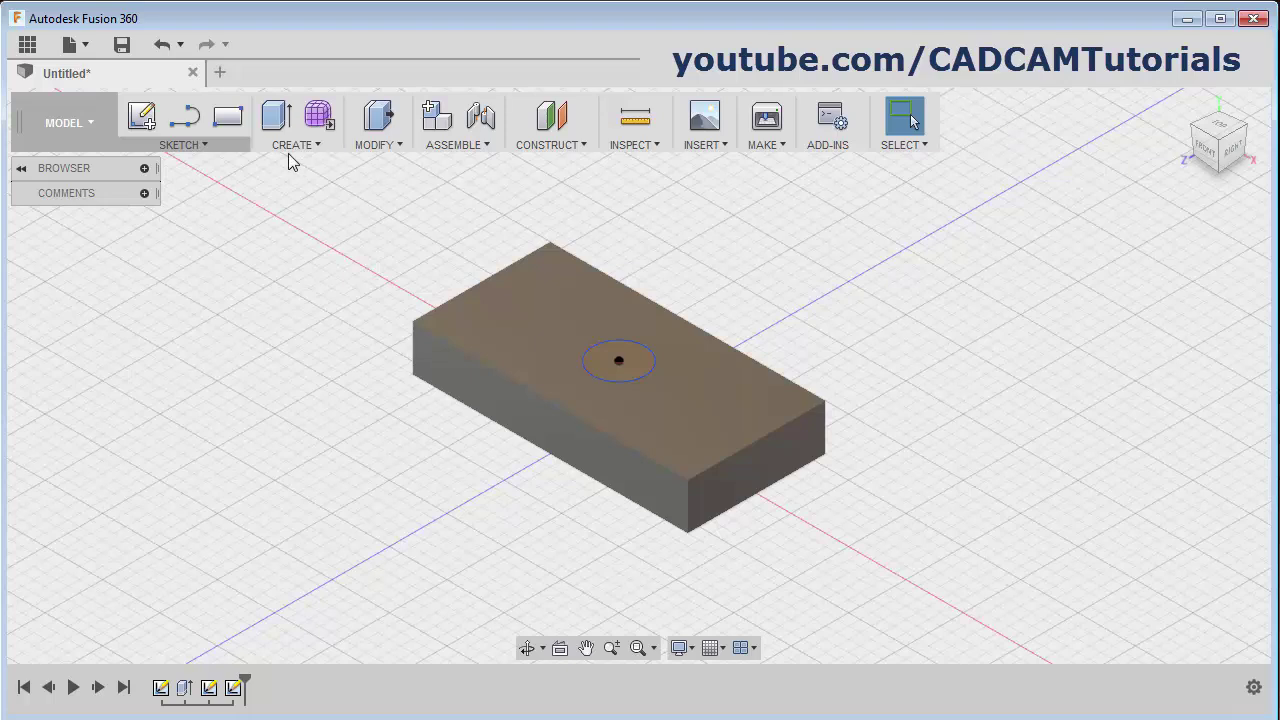
Extrude the central circle -20 mm as a Cut to make the hole
left_click(280, 118)
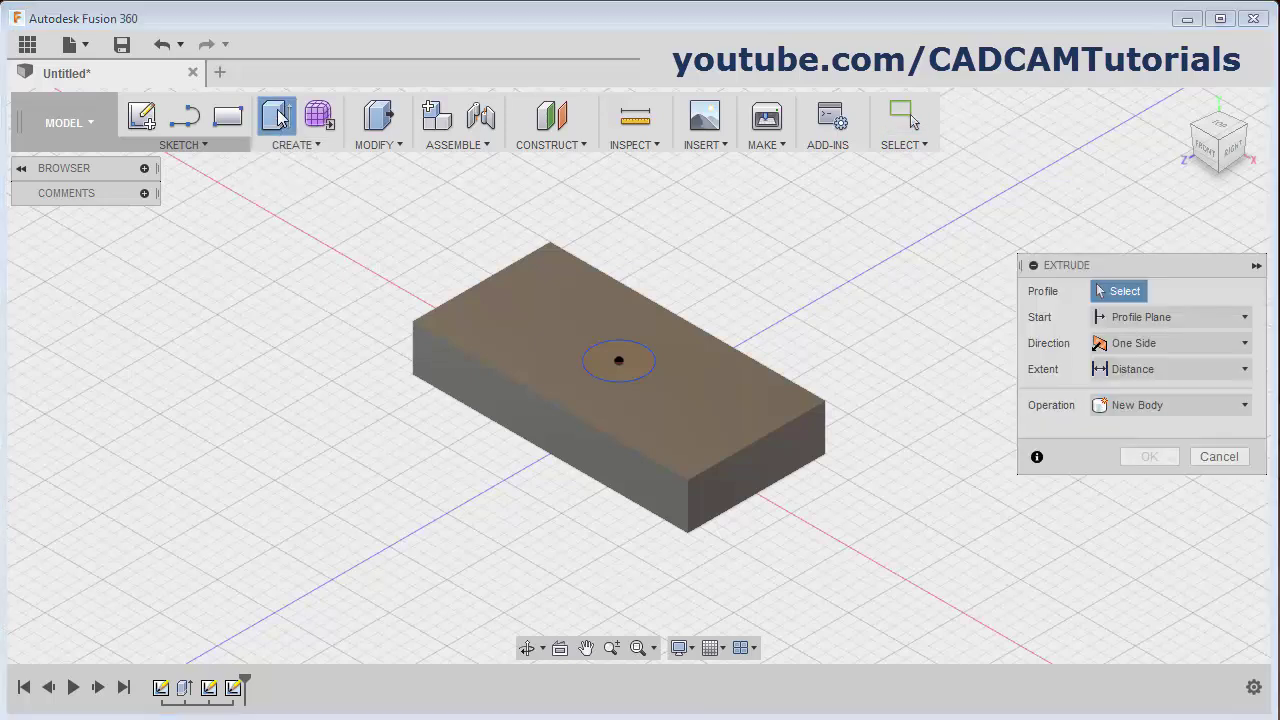
left_click(632, 366)
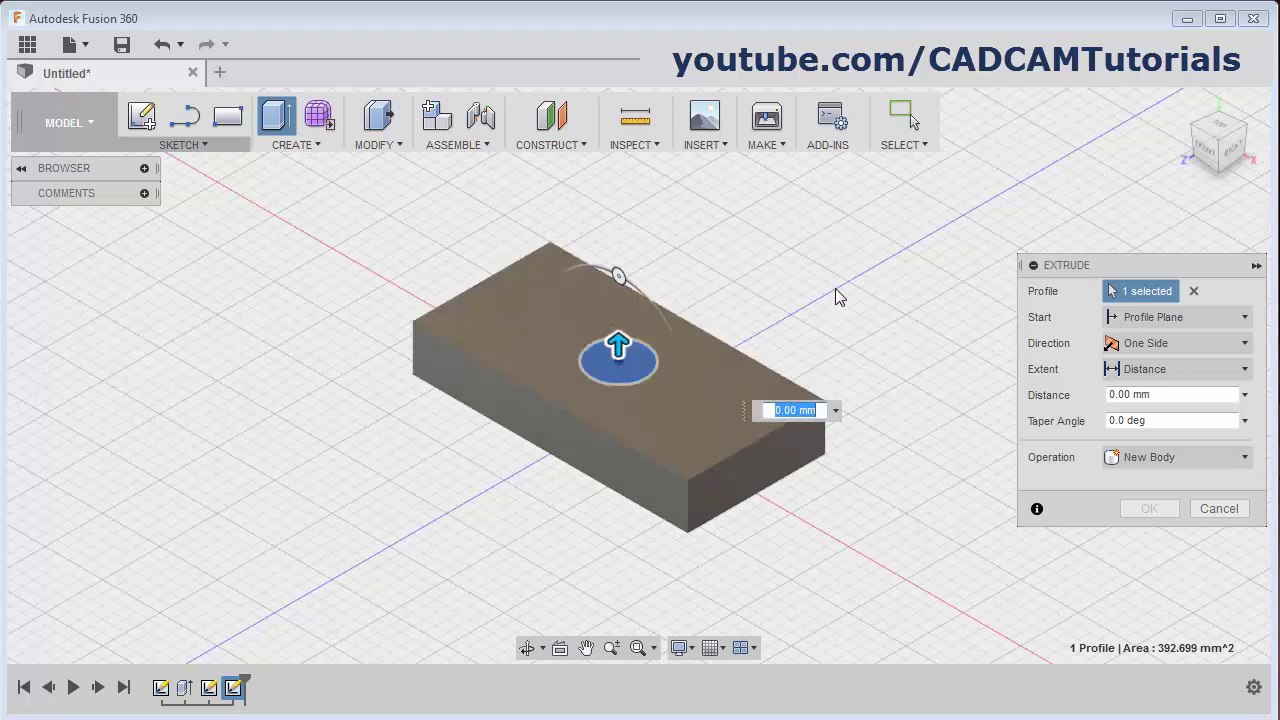
type("-20")
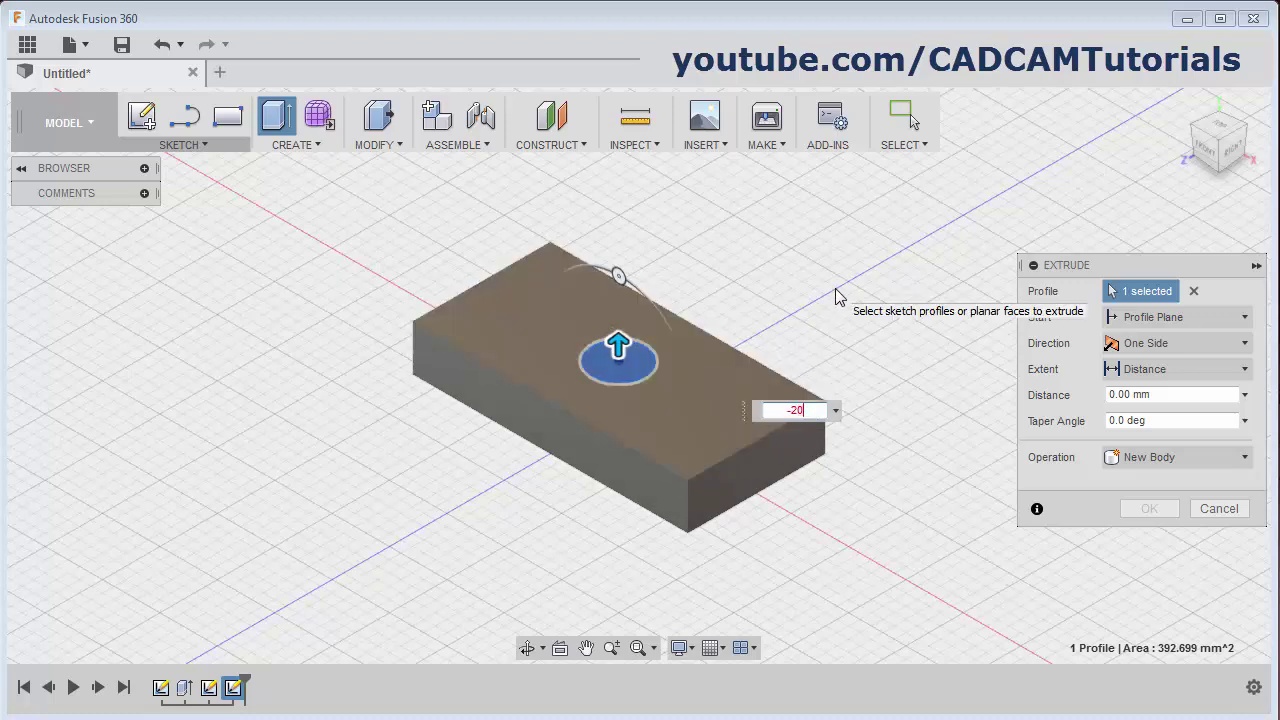
key("Return")
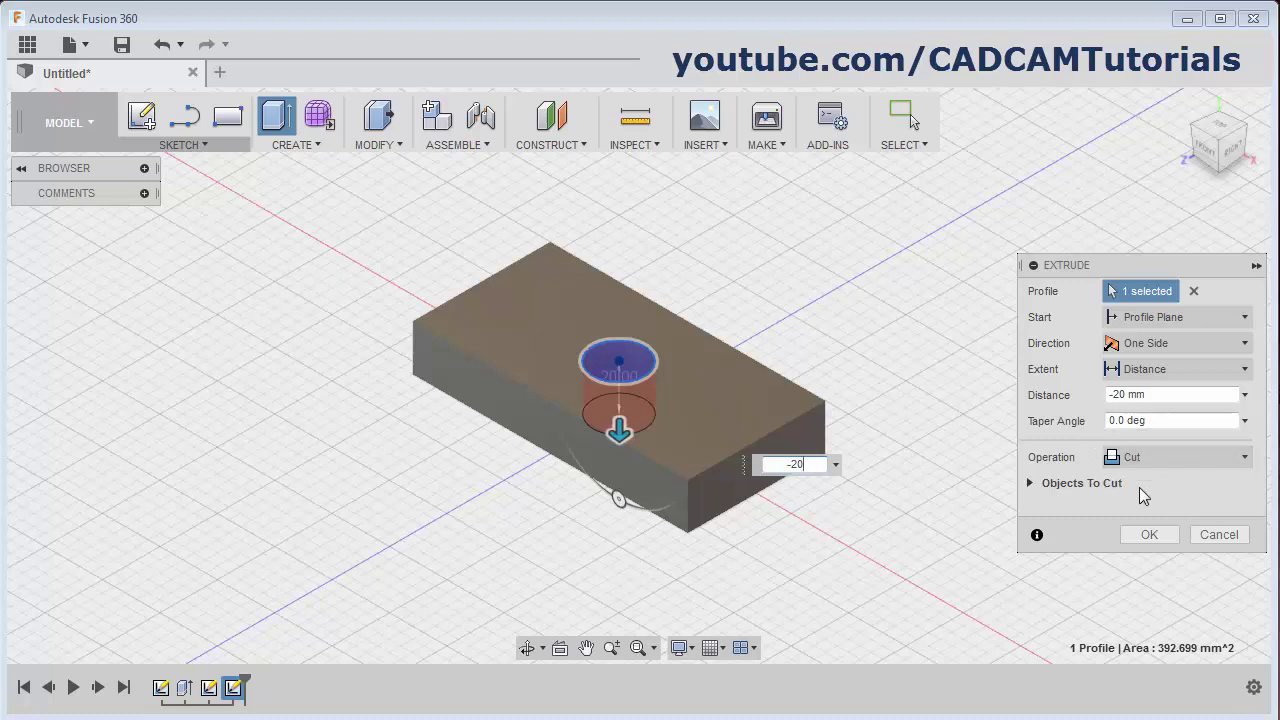
left_click(1245, 462)
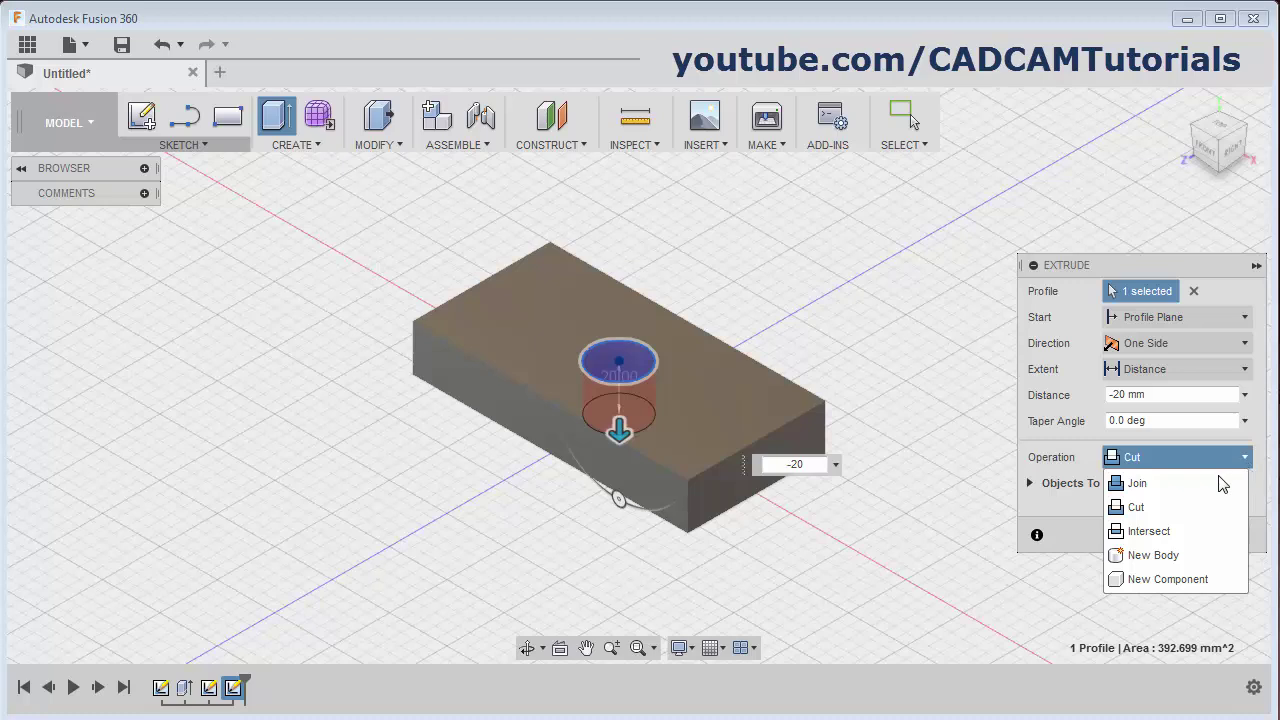
left_click(1046, 447)
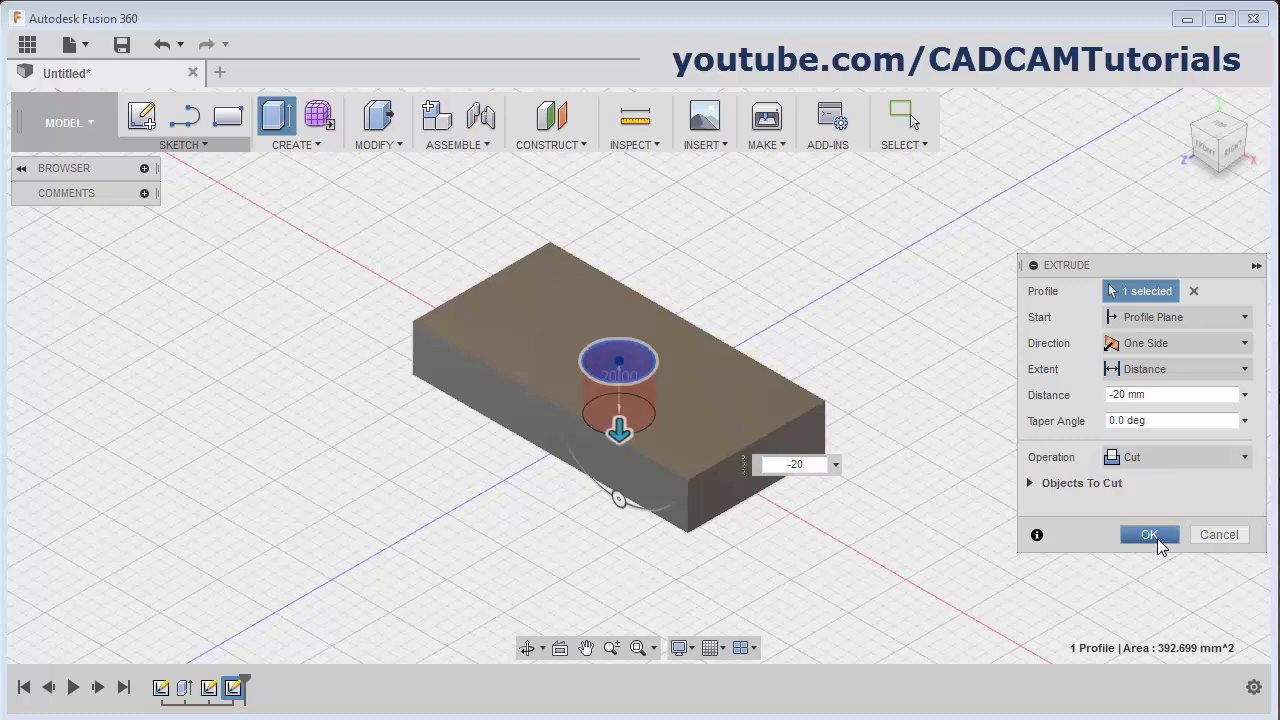
left_click(1158, 536)
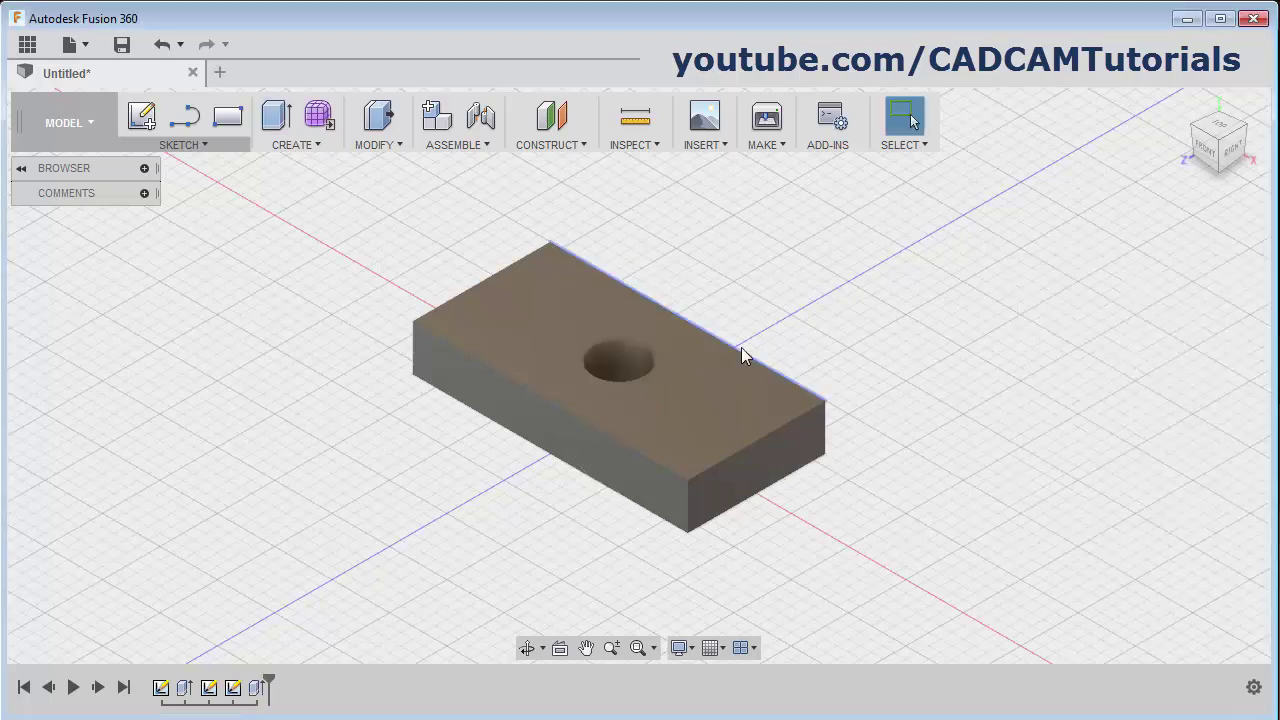
mouse_move(689, 291)
middle_mouse_down("shift")
mouse_move(666, 334)
mouse_move(679, 357)
mouse_move(699, 296)
mouse_move(686, 349)
mouse_move(696, 384)
mouse_move(700, 277)
middle_mouse_up("shift")
mouse_move(814, 457)
middle_mouse_down()
mouse_move(849, 509)
mouse_move(818, 430)
middle_mouse_up()
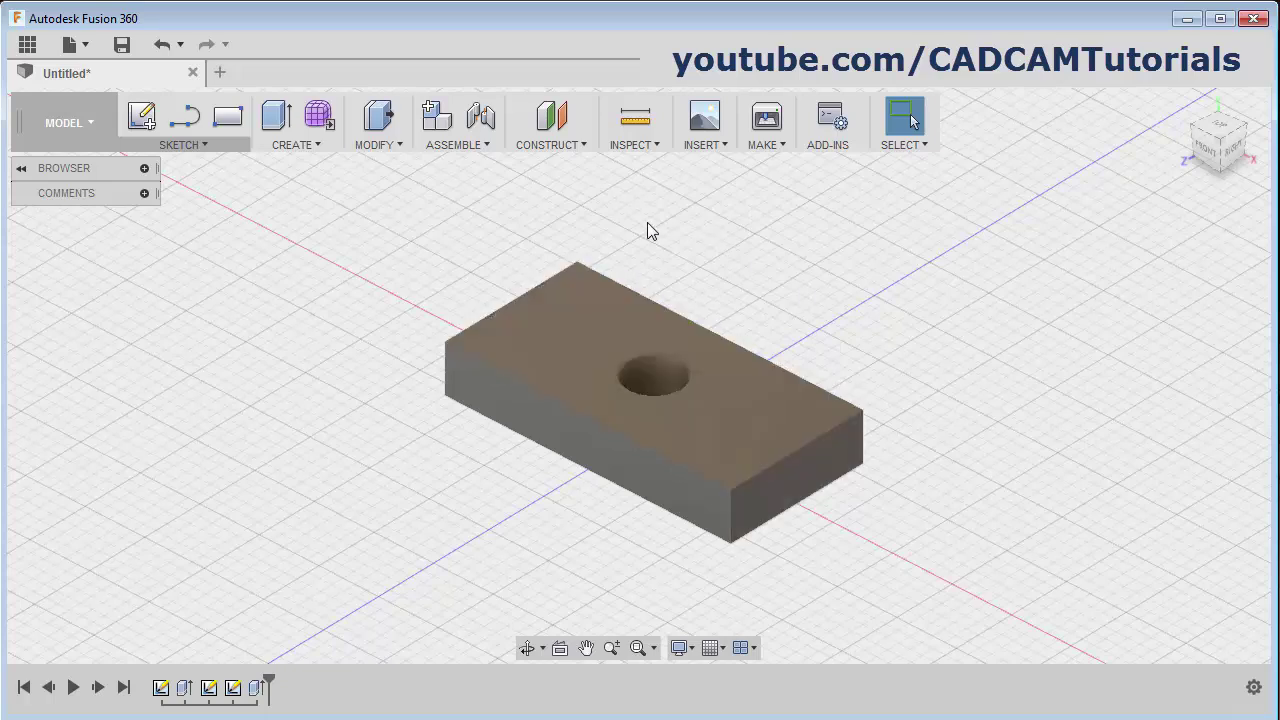
Draw a 2-point rectangle at a corner of the block's top face in a new sketch
left_click(143, 118)
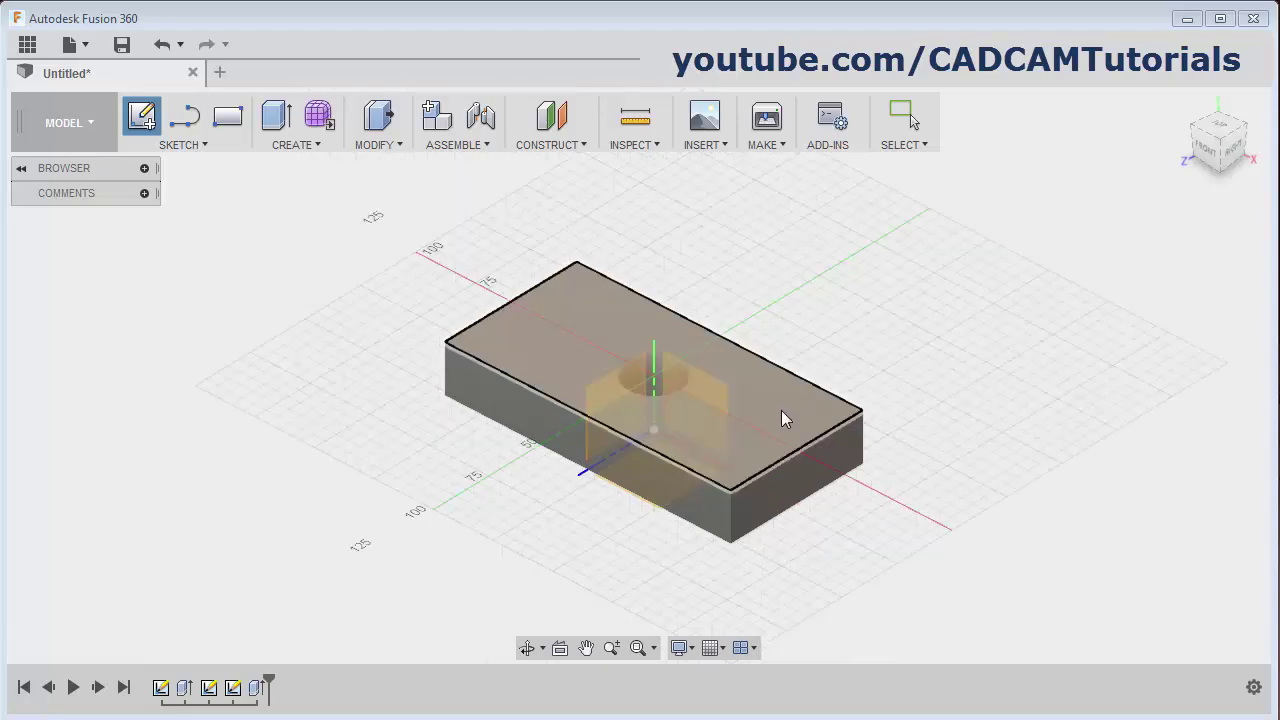
left_click(783, 418)
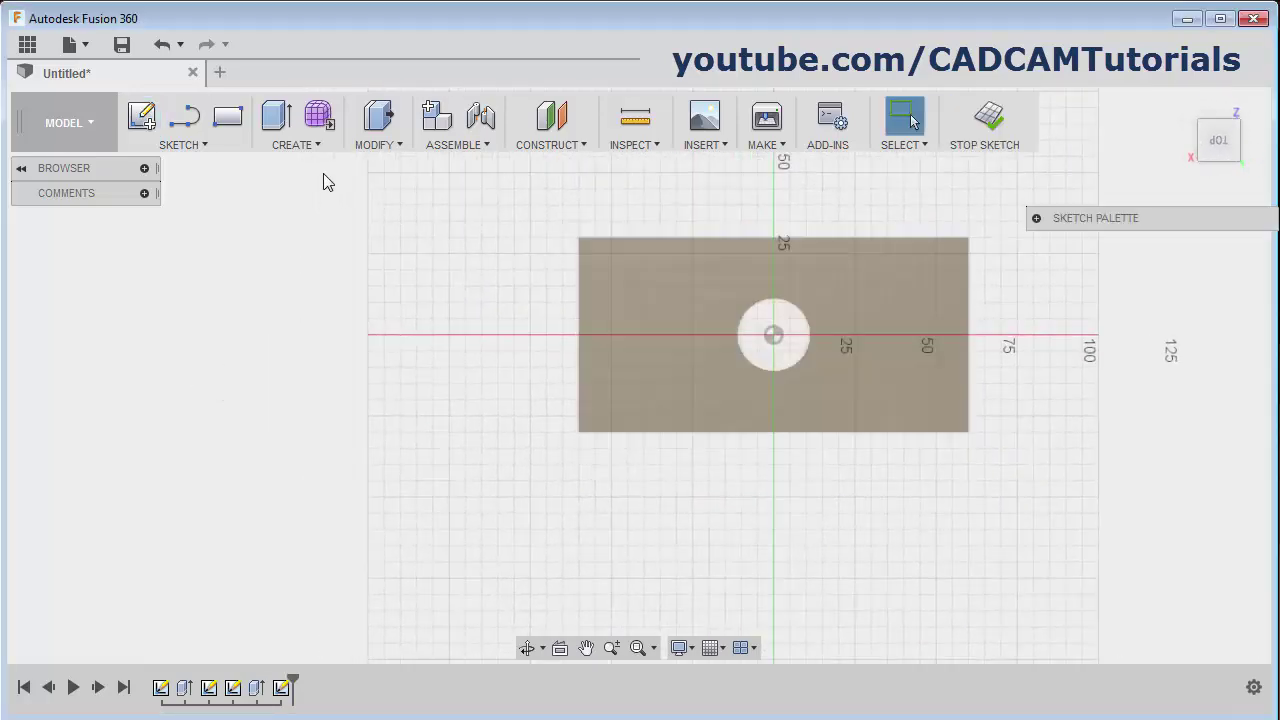
left_click(228, 118)
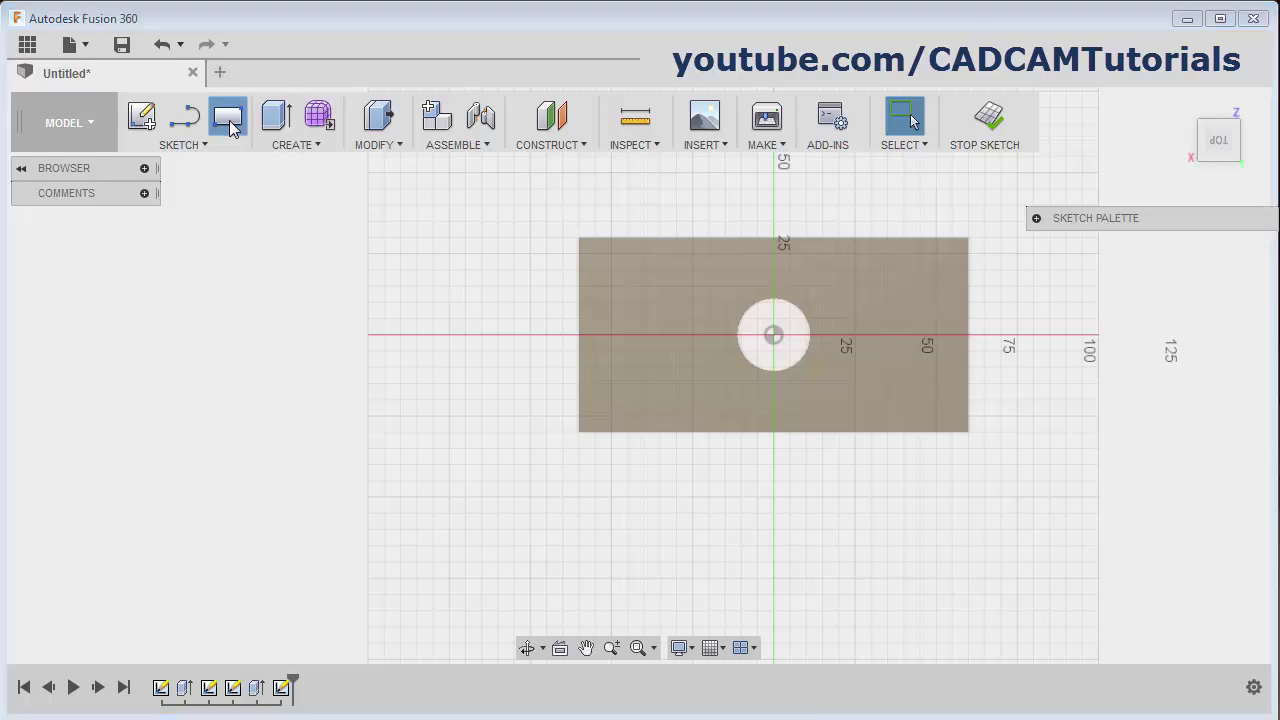
left_click(968, 239)
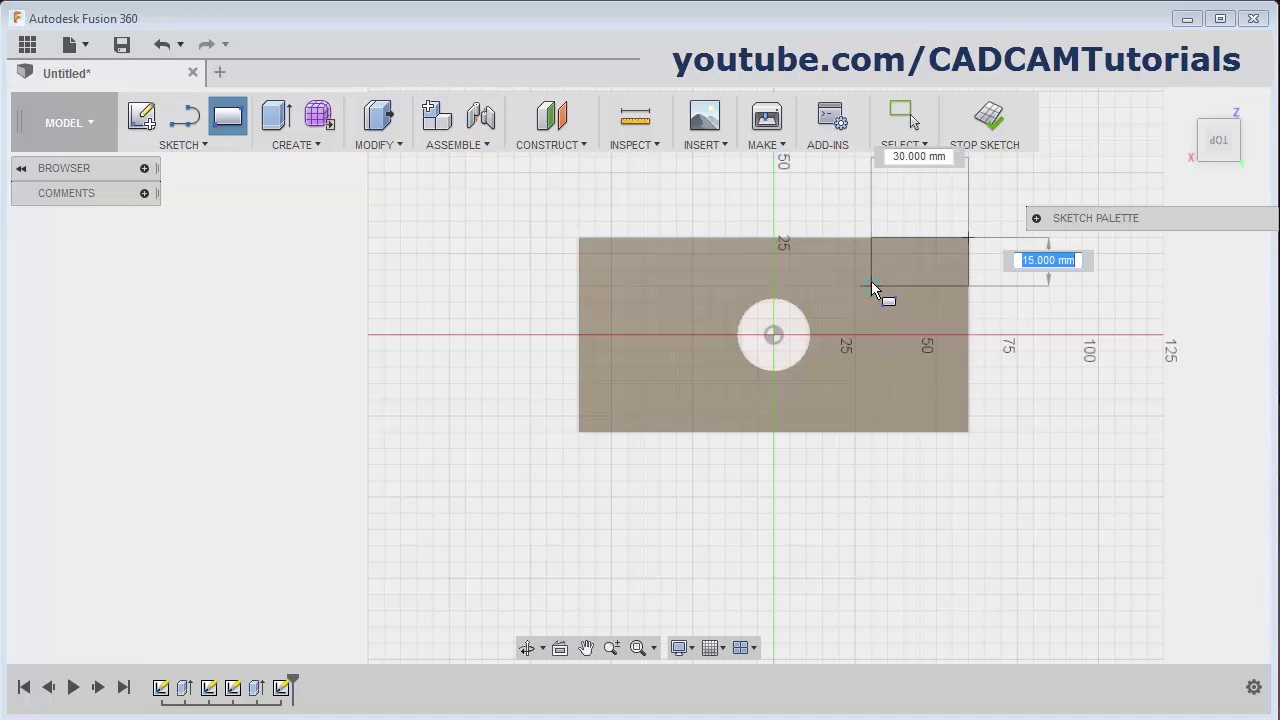
left_click(872, 285)
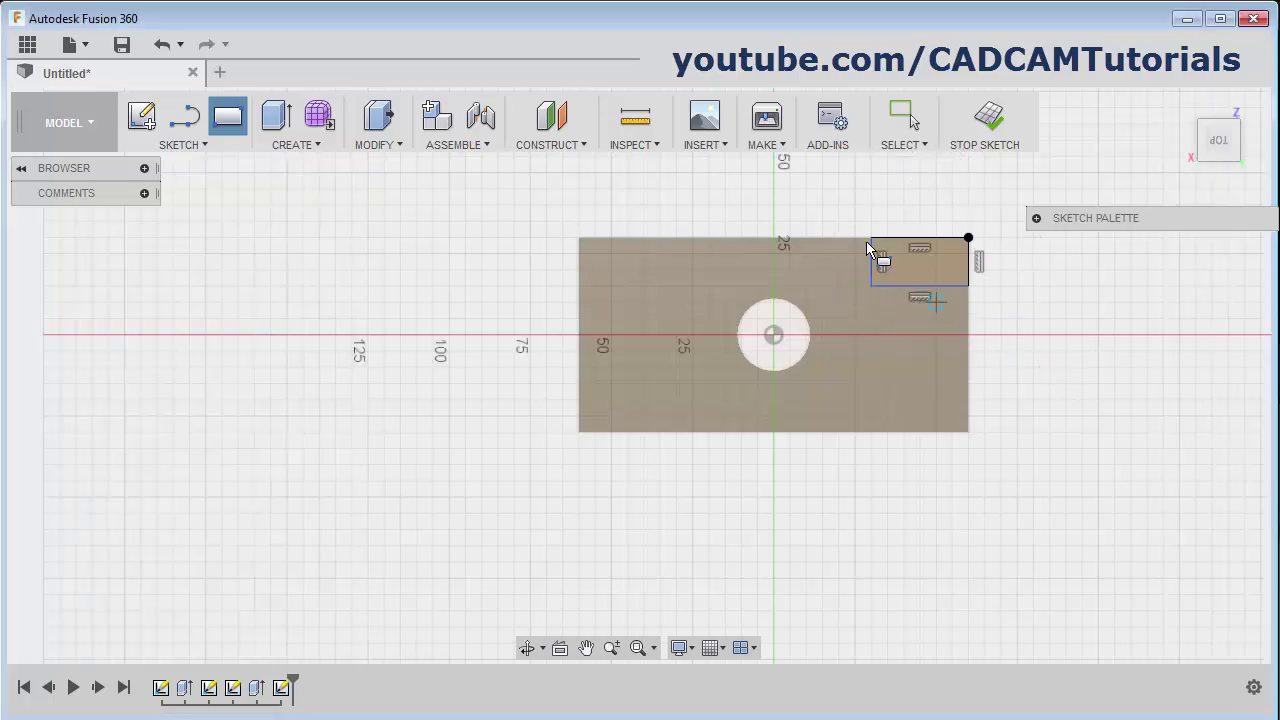
Dimension the rectangle 35 mm wide and 20 mm high
left_click(197, 148)
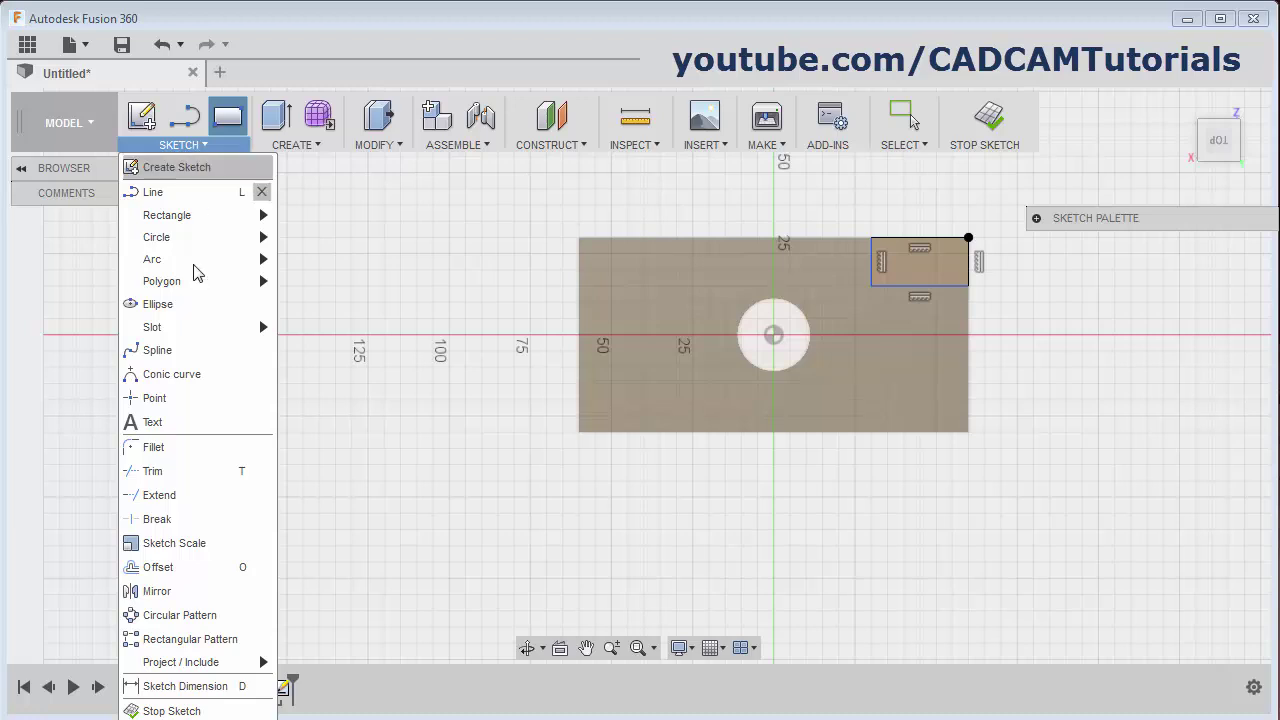
left_click(193, 690)
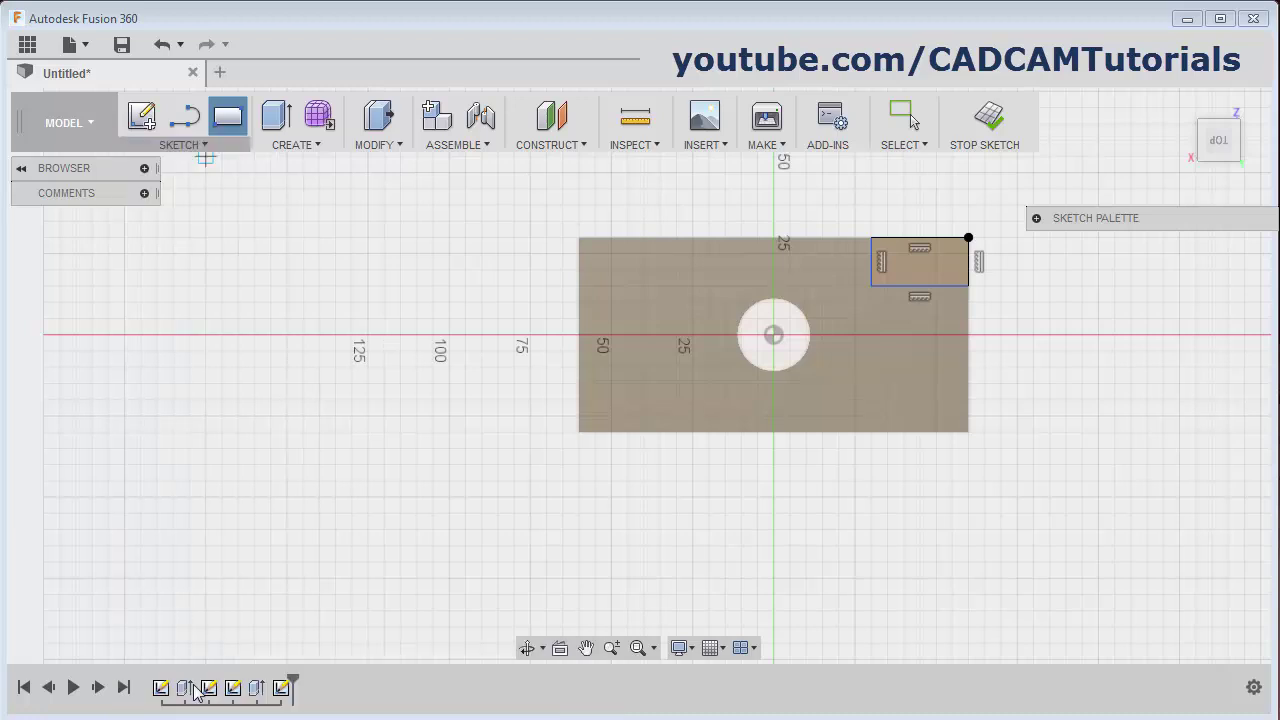
left_click(912, 287)
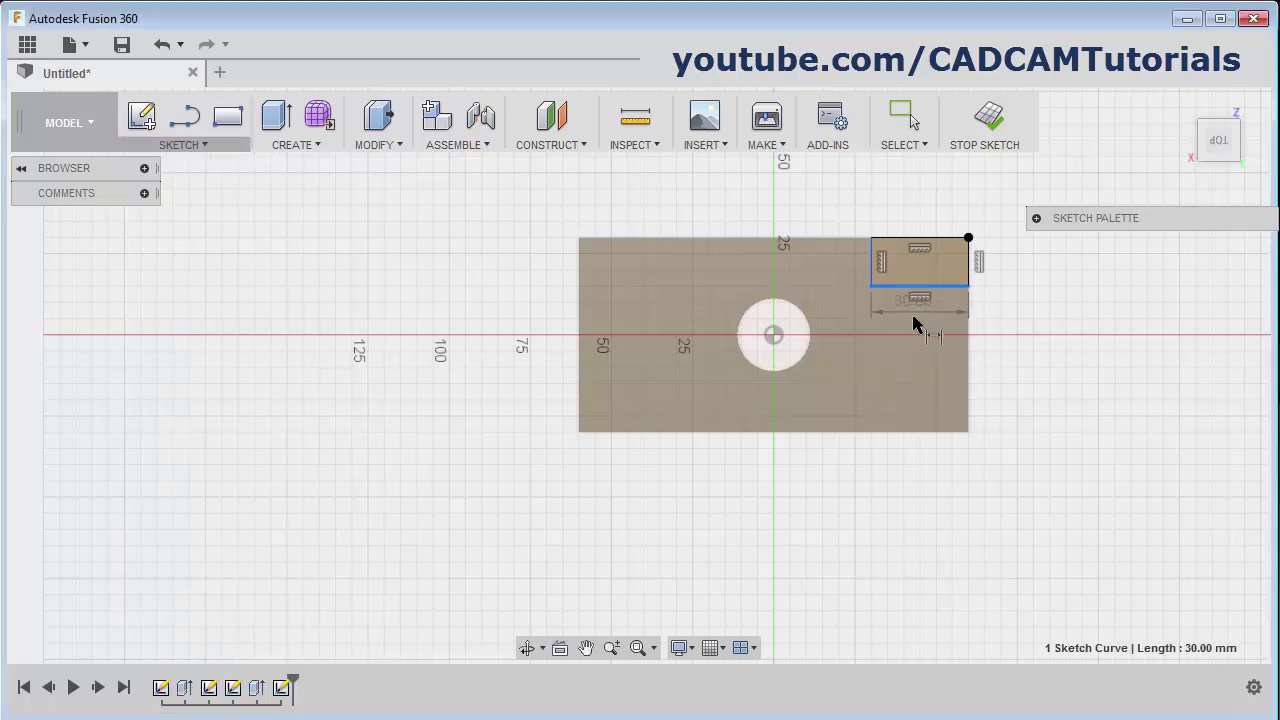
left_click(914, 330)
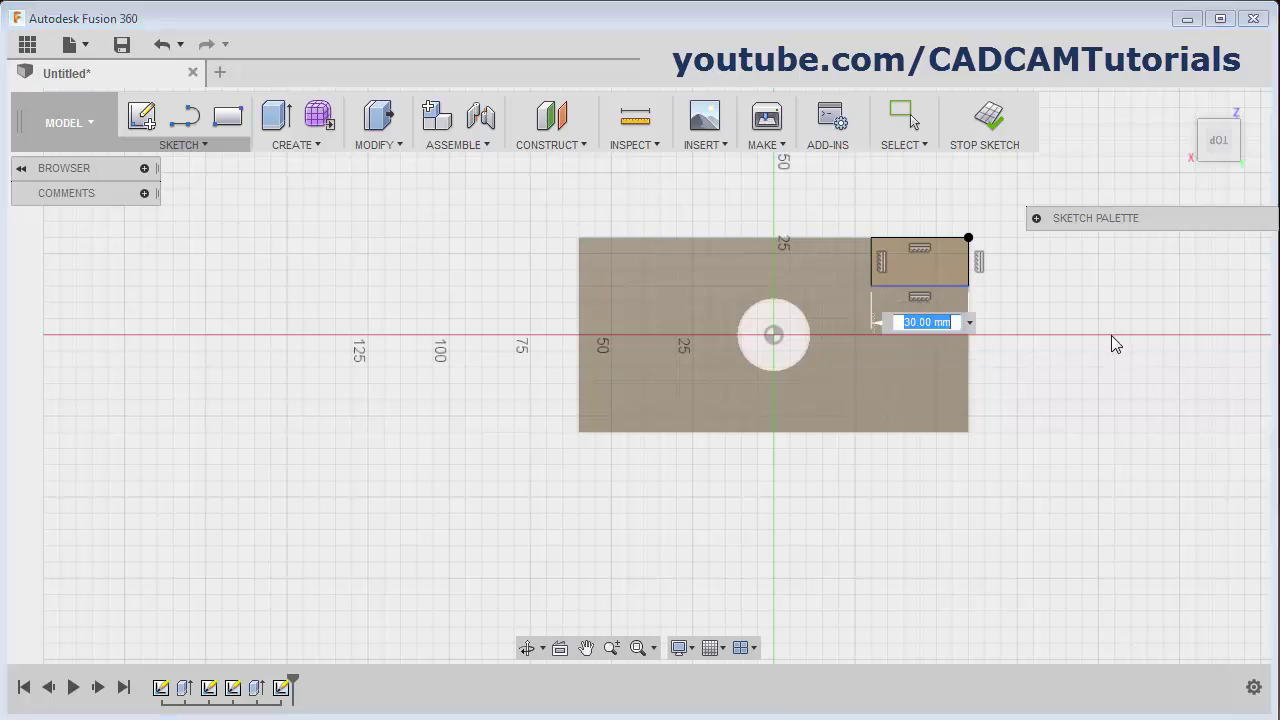
type("35")
key("Return")
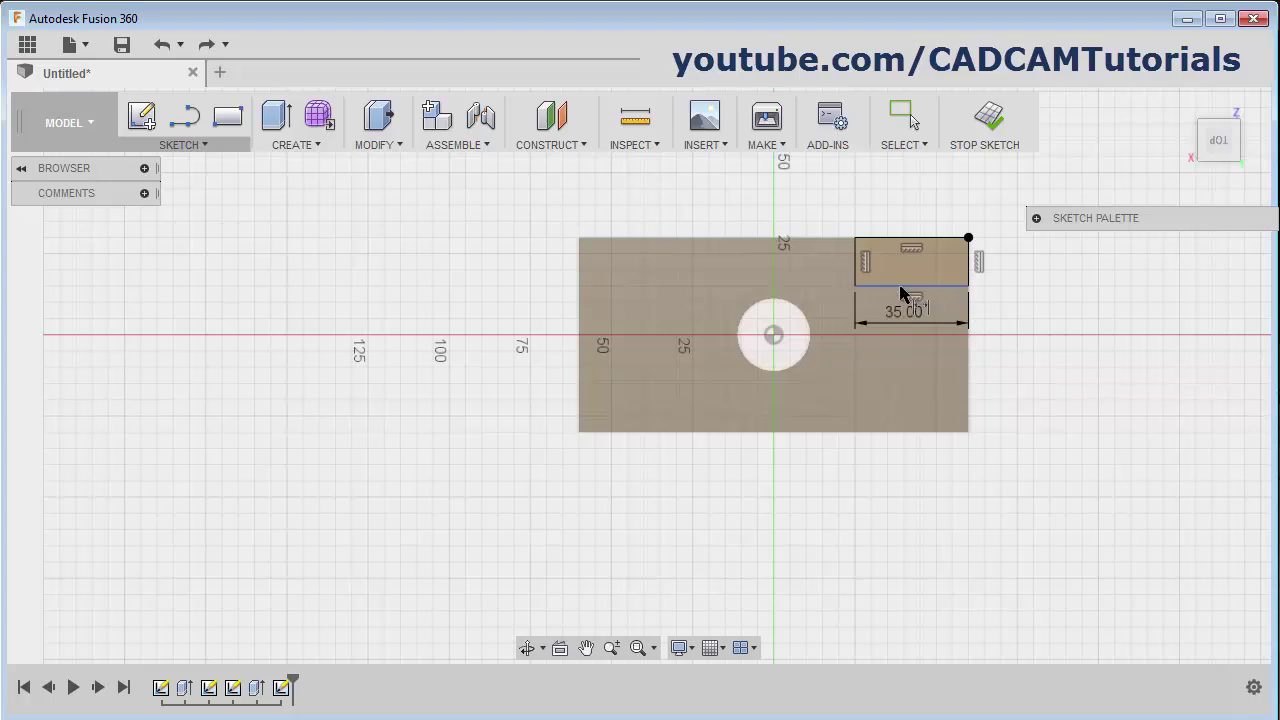
left_click(855, 266)
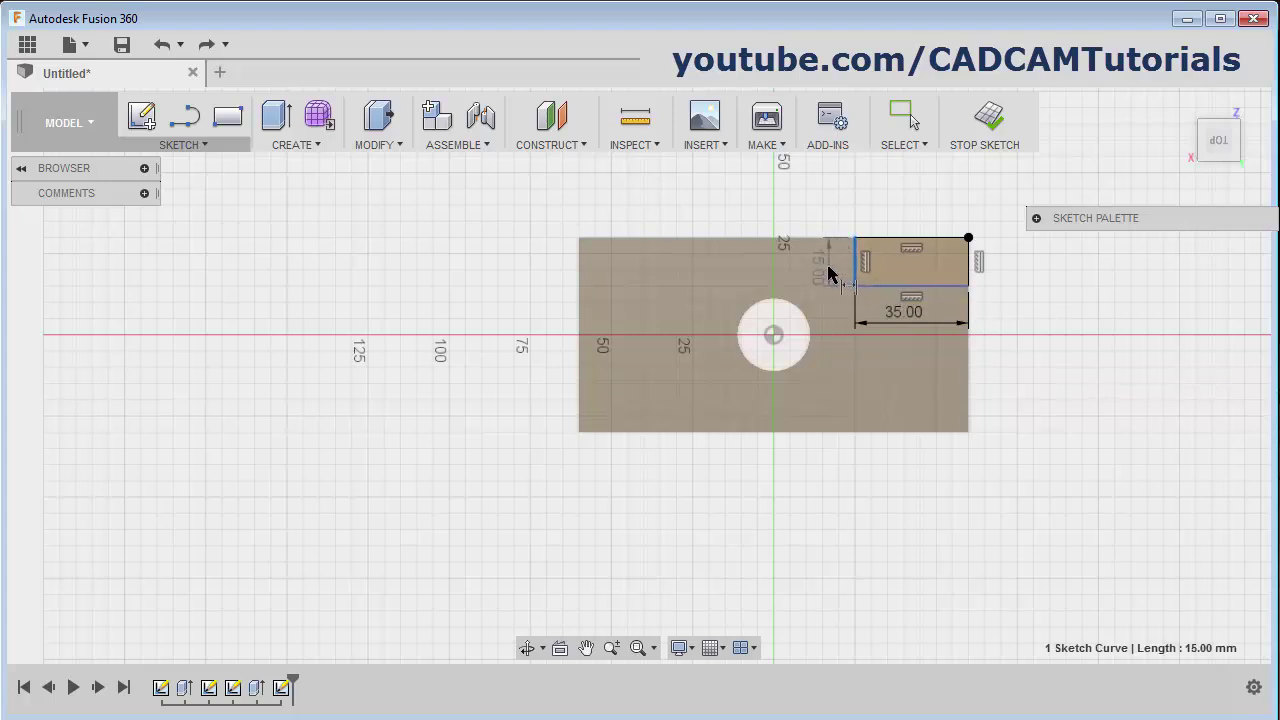
left_click(828, 272)
type("20")
key("Return")
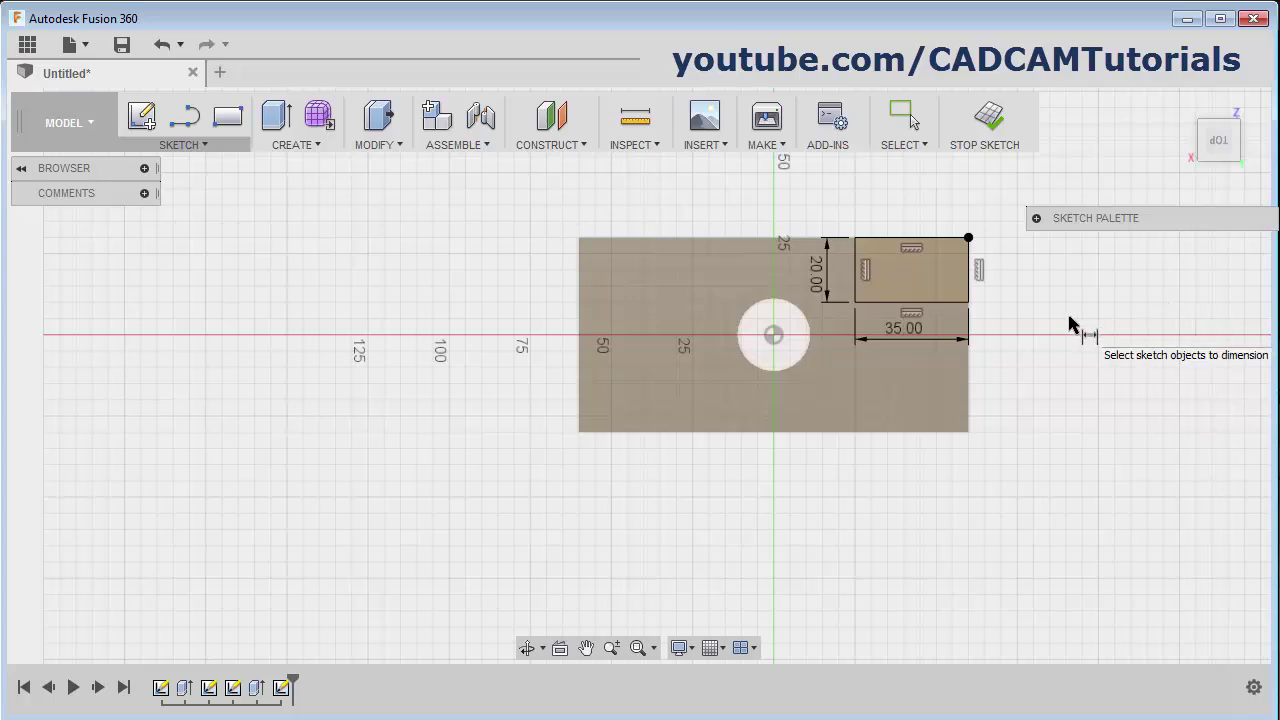
Extrude the corner rectangle 30 mm upward, joined to the block, and orbit to view it
left_click(987, 130)
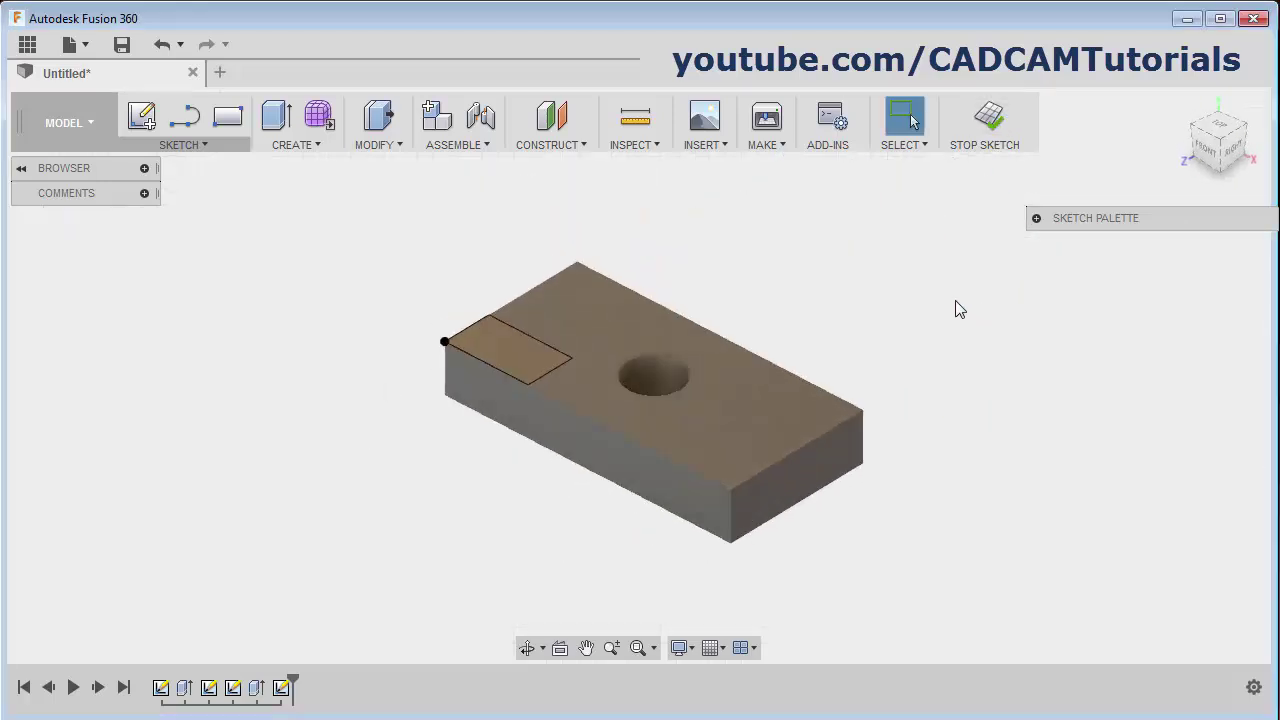
left_click(276, 117)
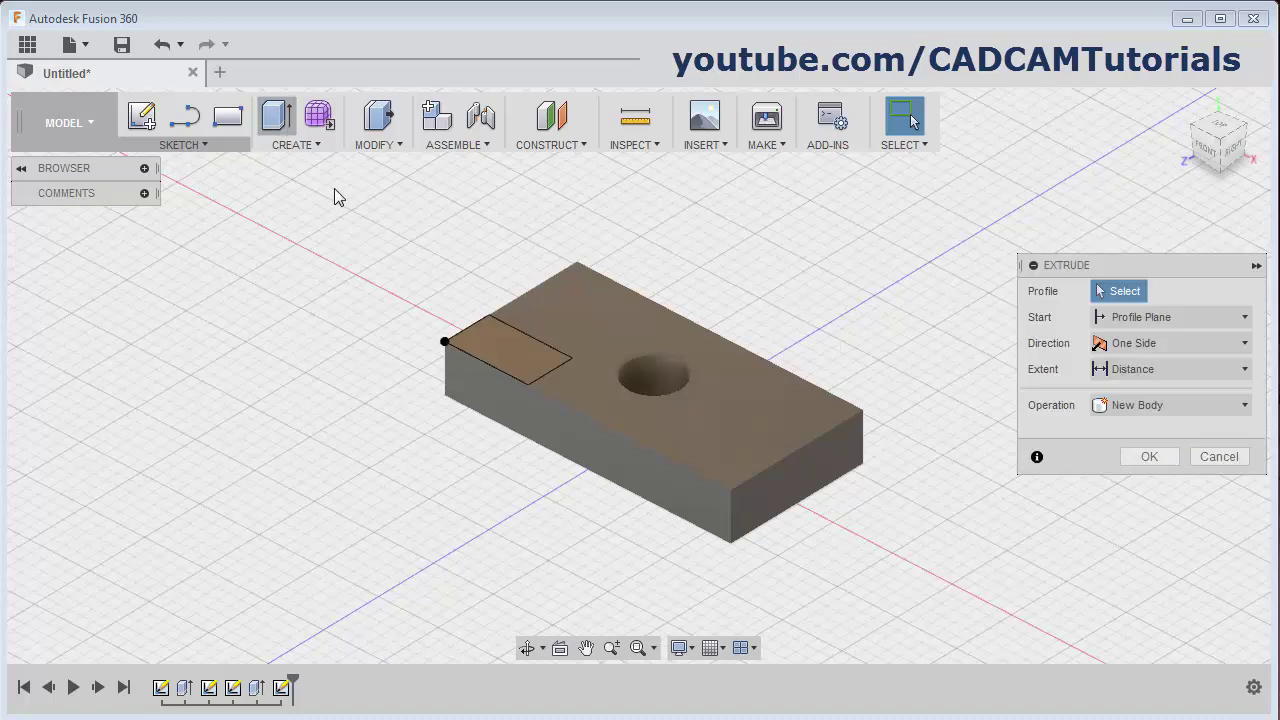
left_click(550, 377)
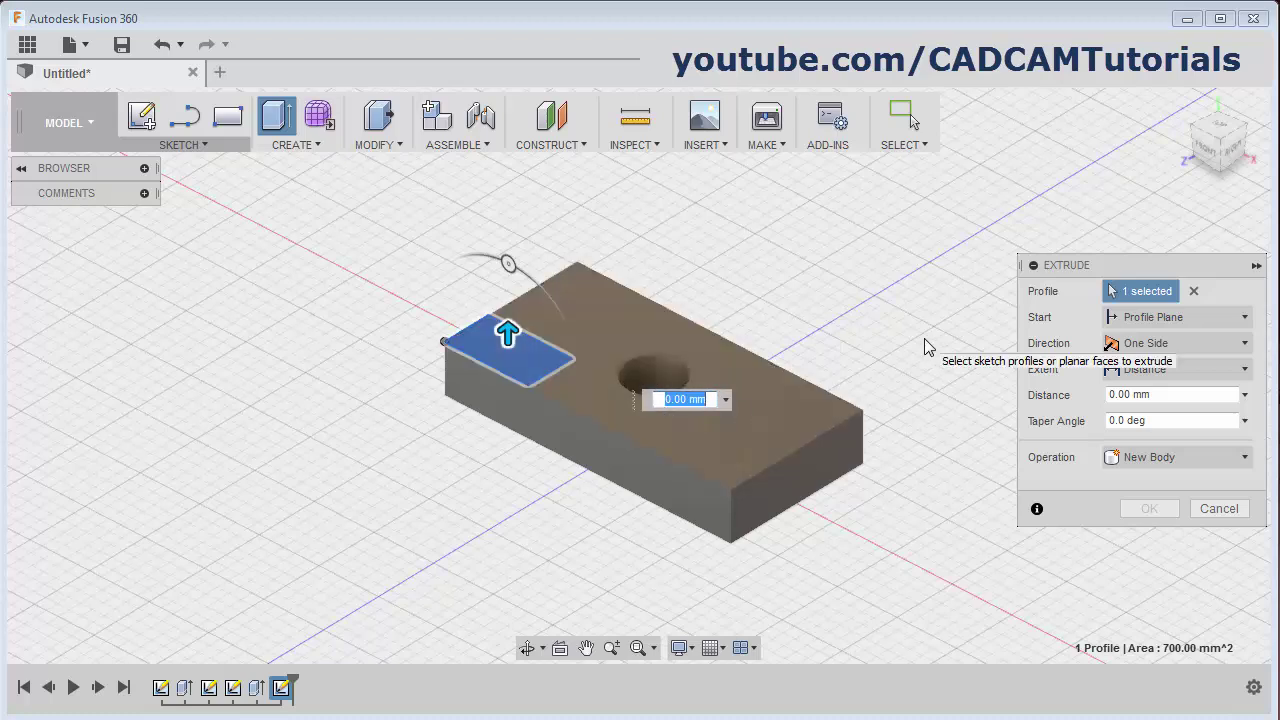
type("30")
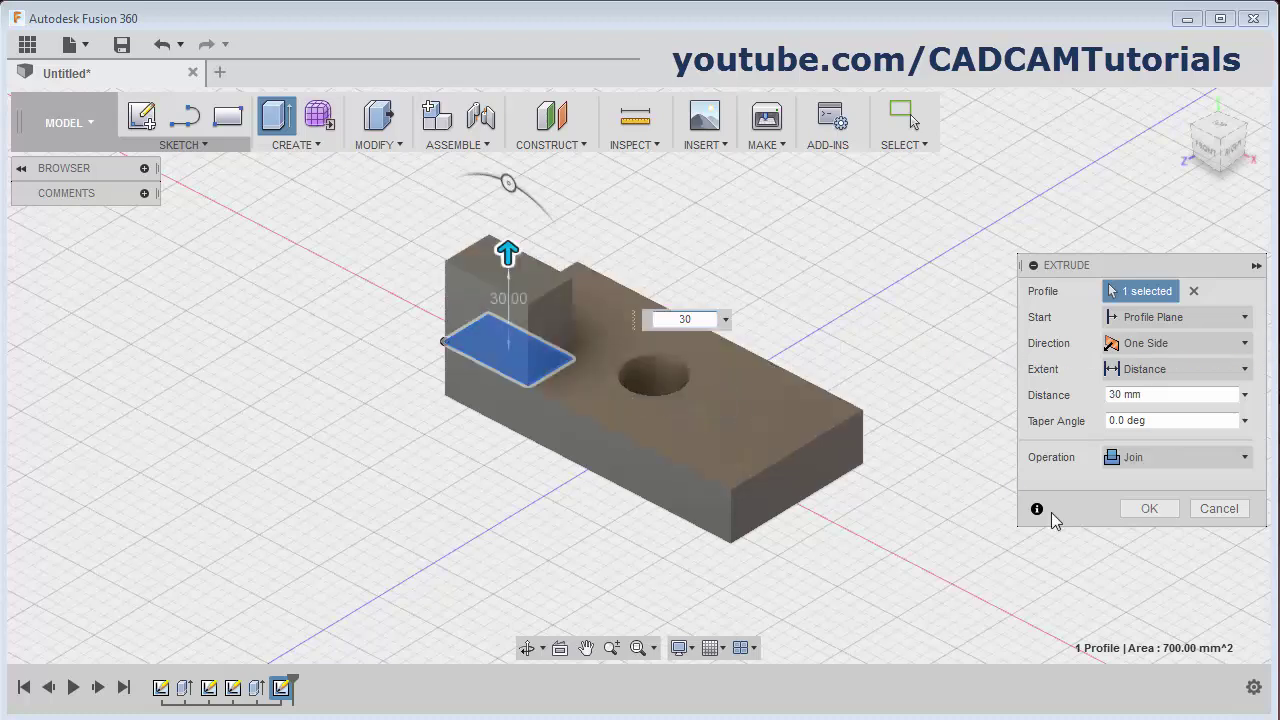
left_click(1140, 511)
middle_click_drag(760, 511, 560, 528, "shift")
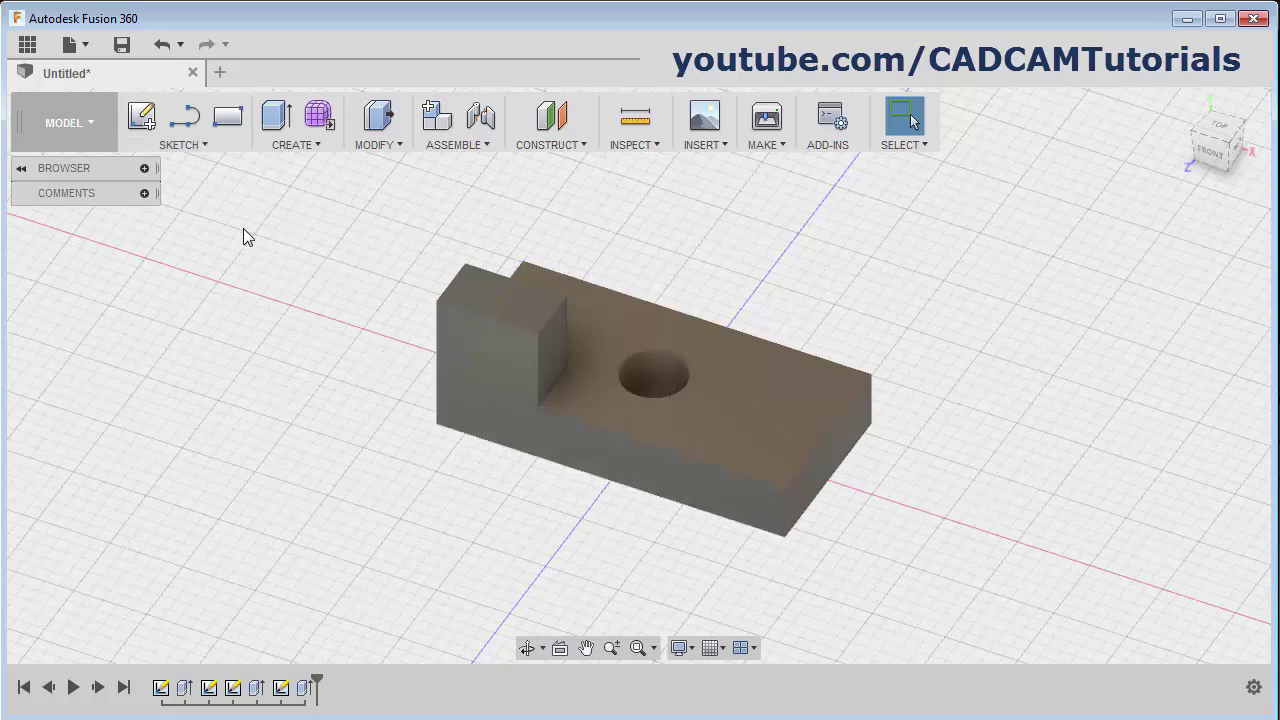
Sketch a small center-diameter circle on the upright block's front face
left_click(143, 119)
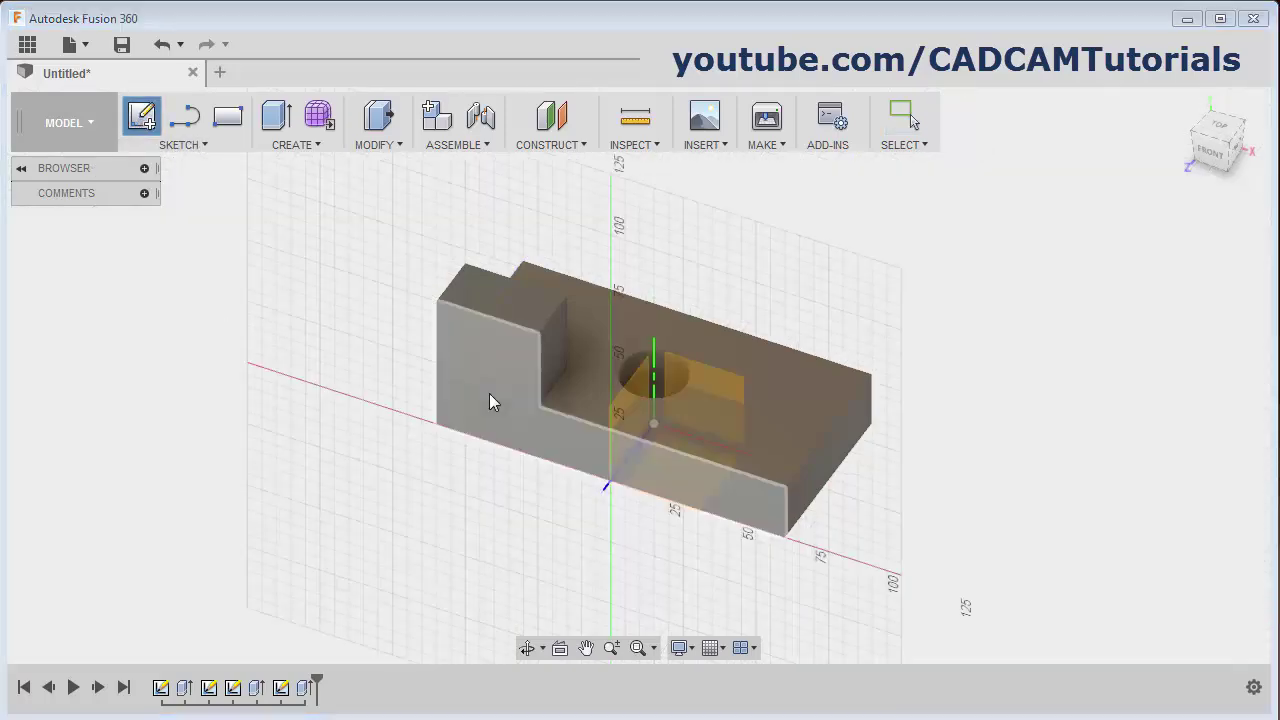
left_click(485, 366)
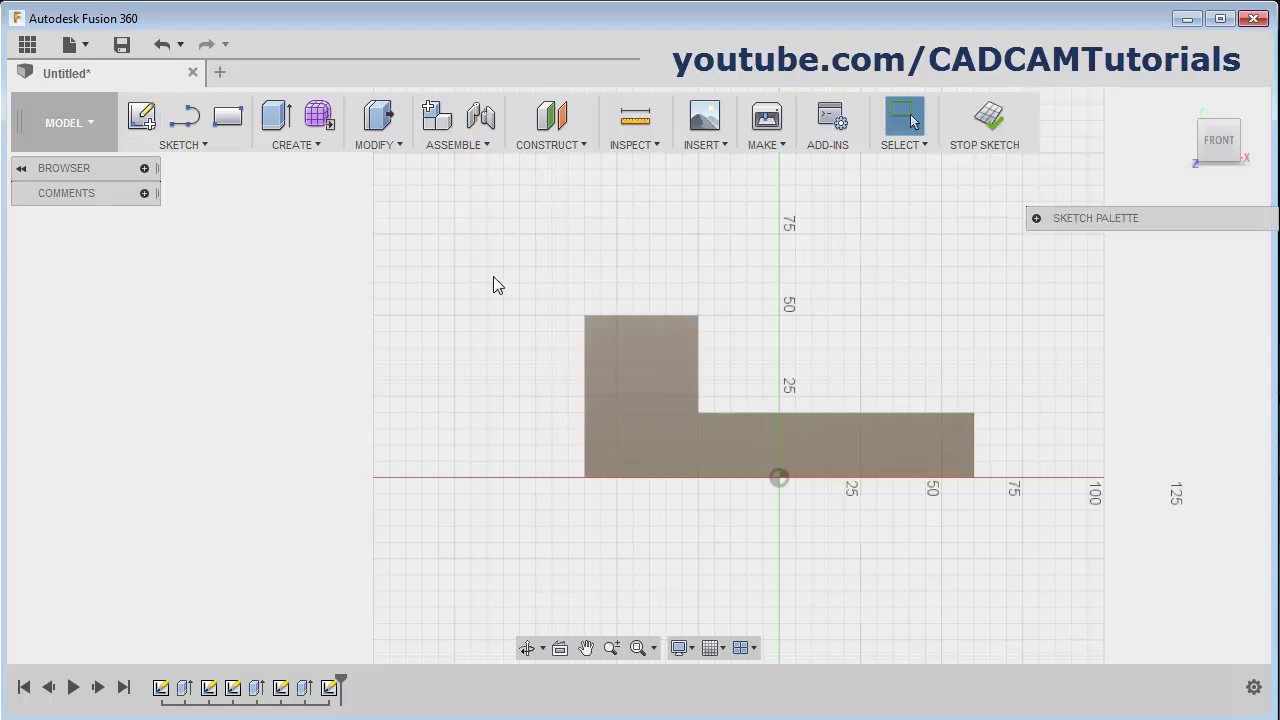
left_click(190, 147)
mouse_move(166, 246)
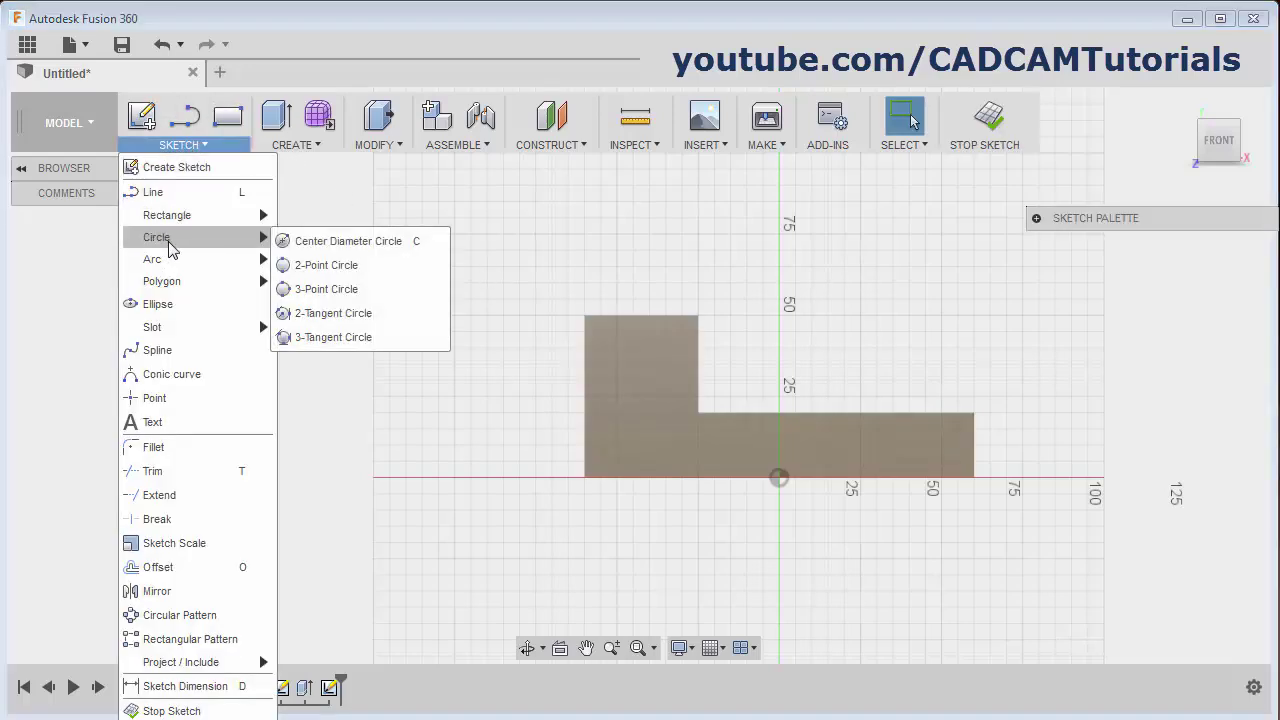
left_click(425, 242)
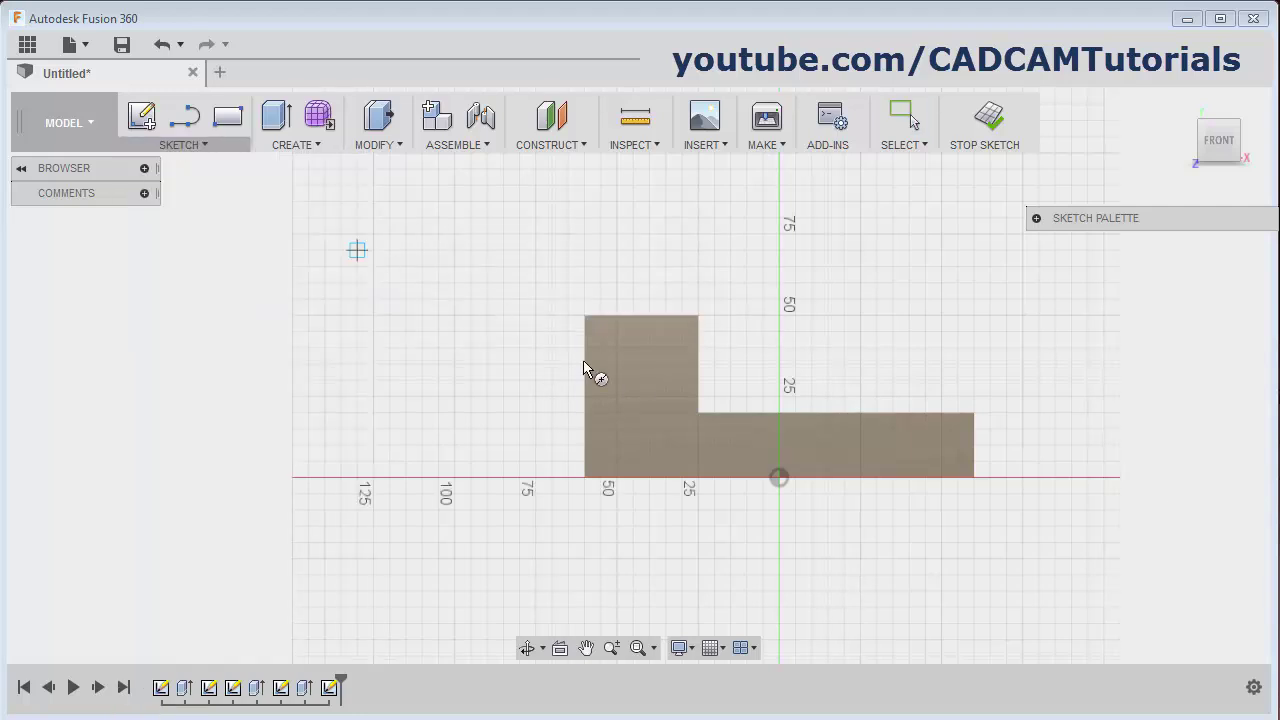
left_click(633, 380)
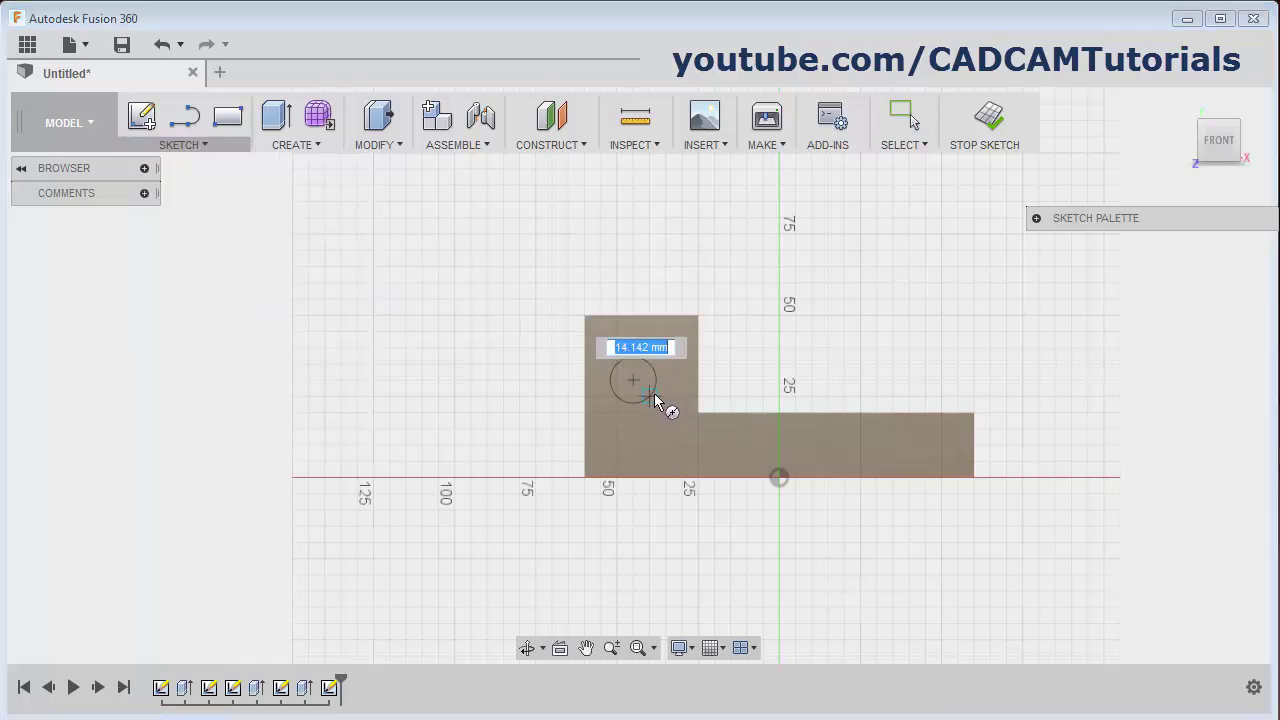
left_click(656, 397)
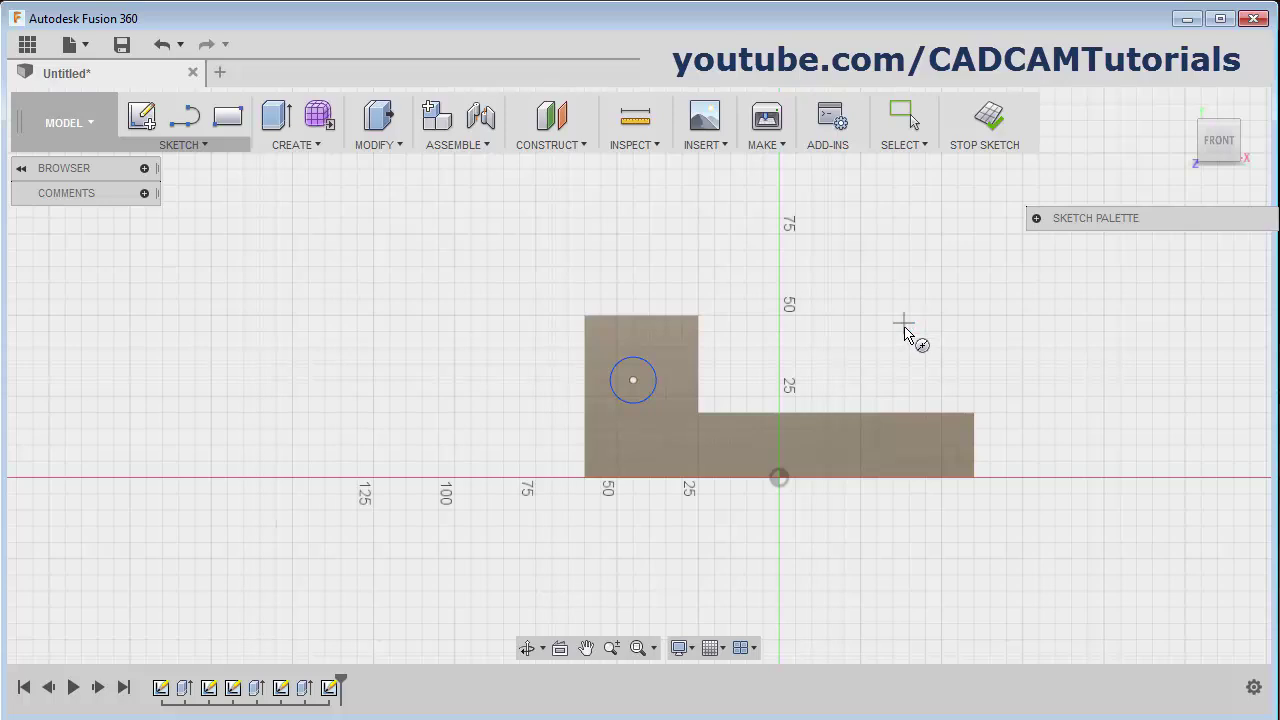
key("Escape")
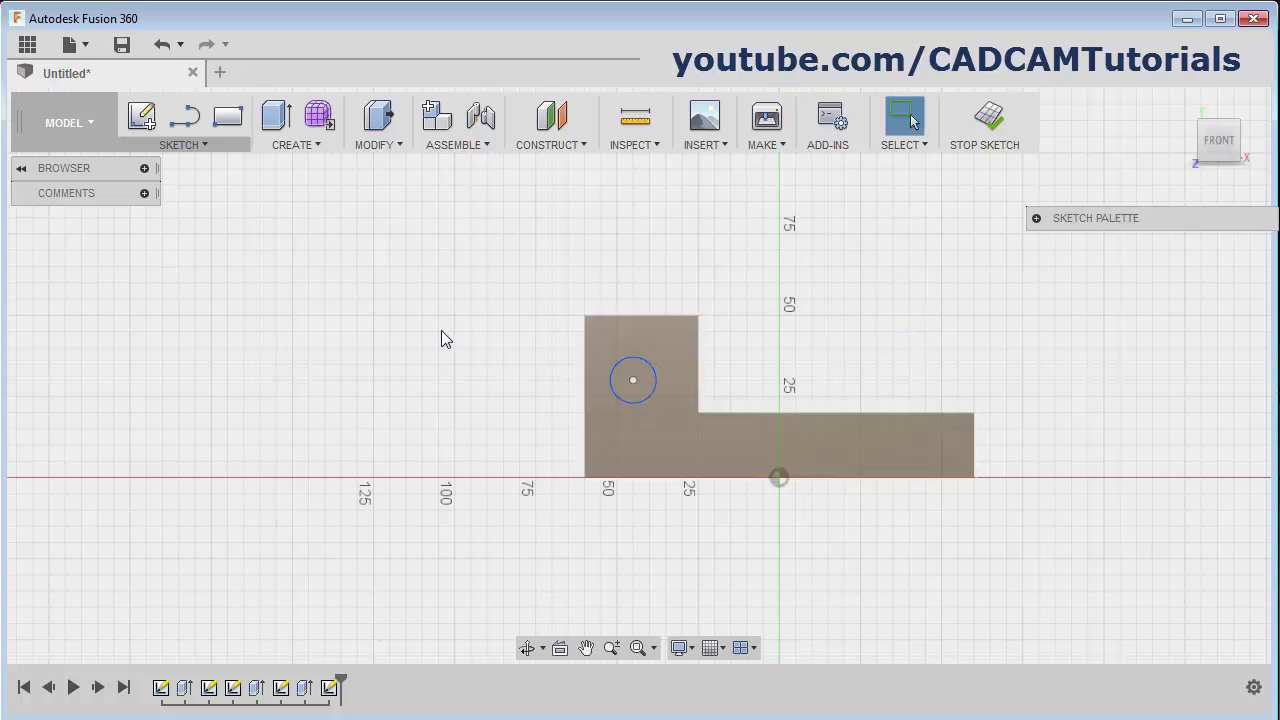
Dimension the circle's centre 20 mm from the upright's left edge
left_click(190, 152)
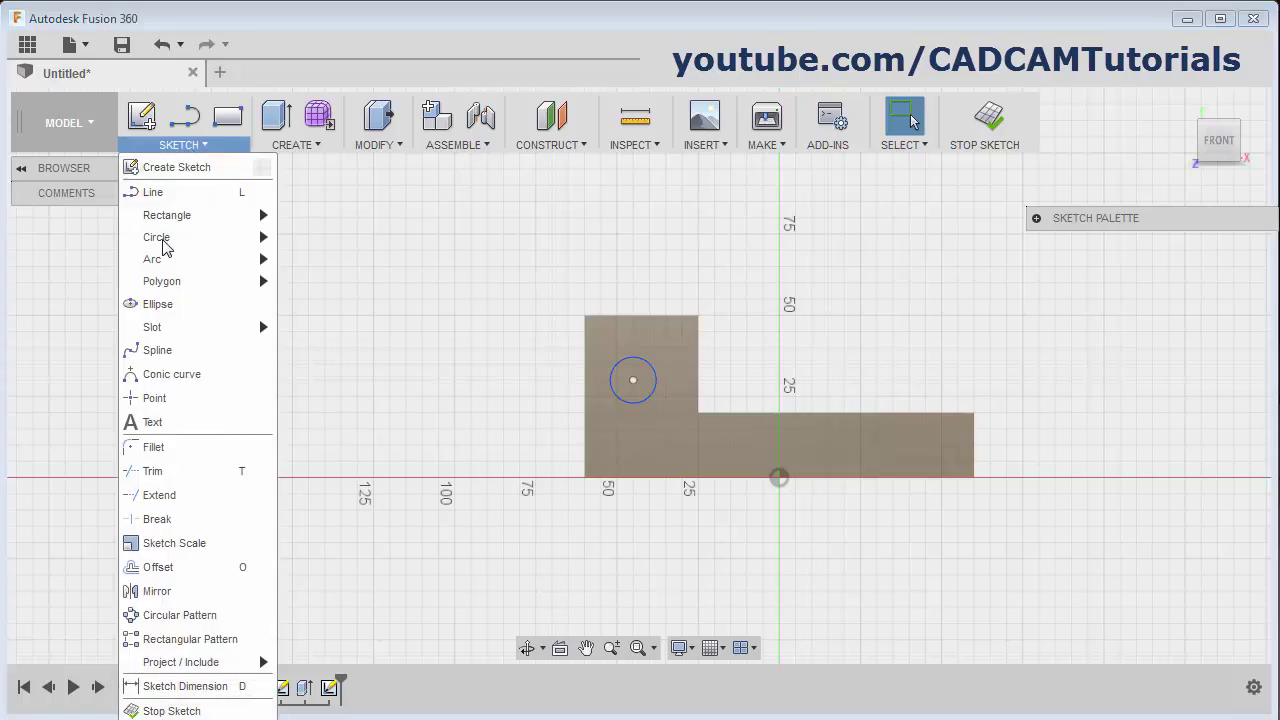
left_click(186, 688)
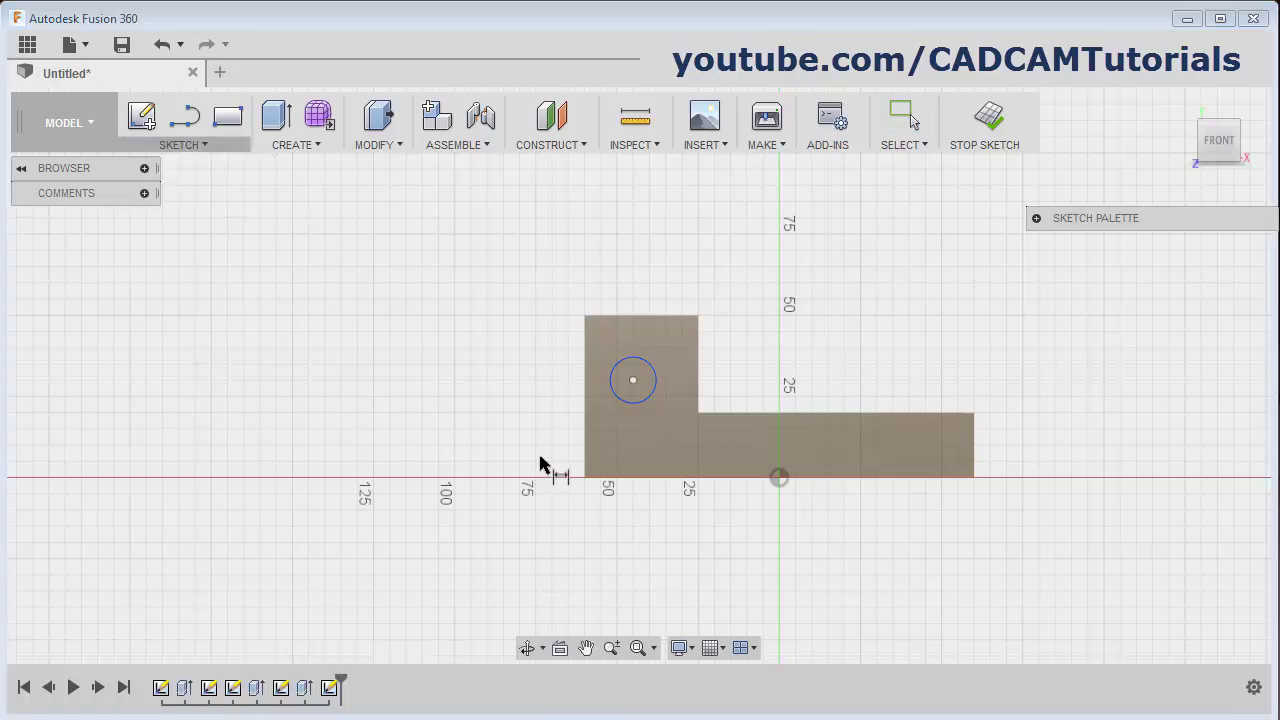
left_click(585, 390)
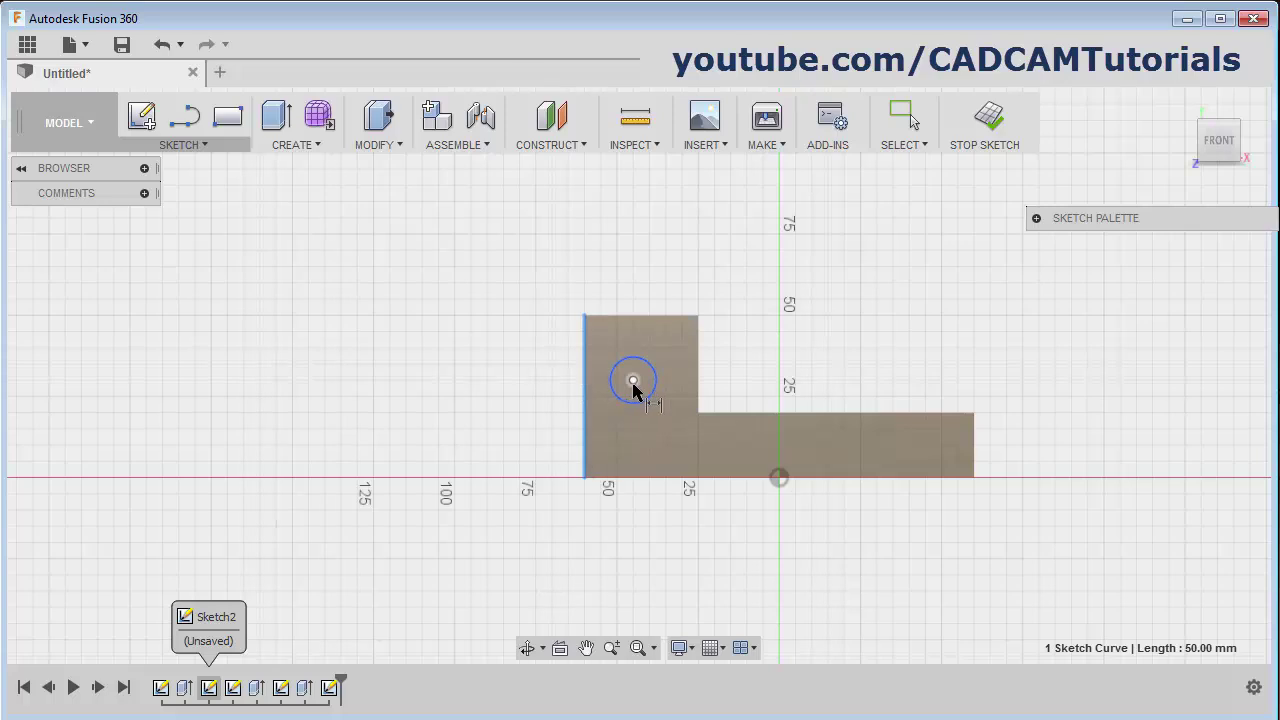
left_click(633, 386)
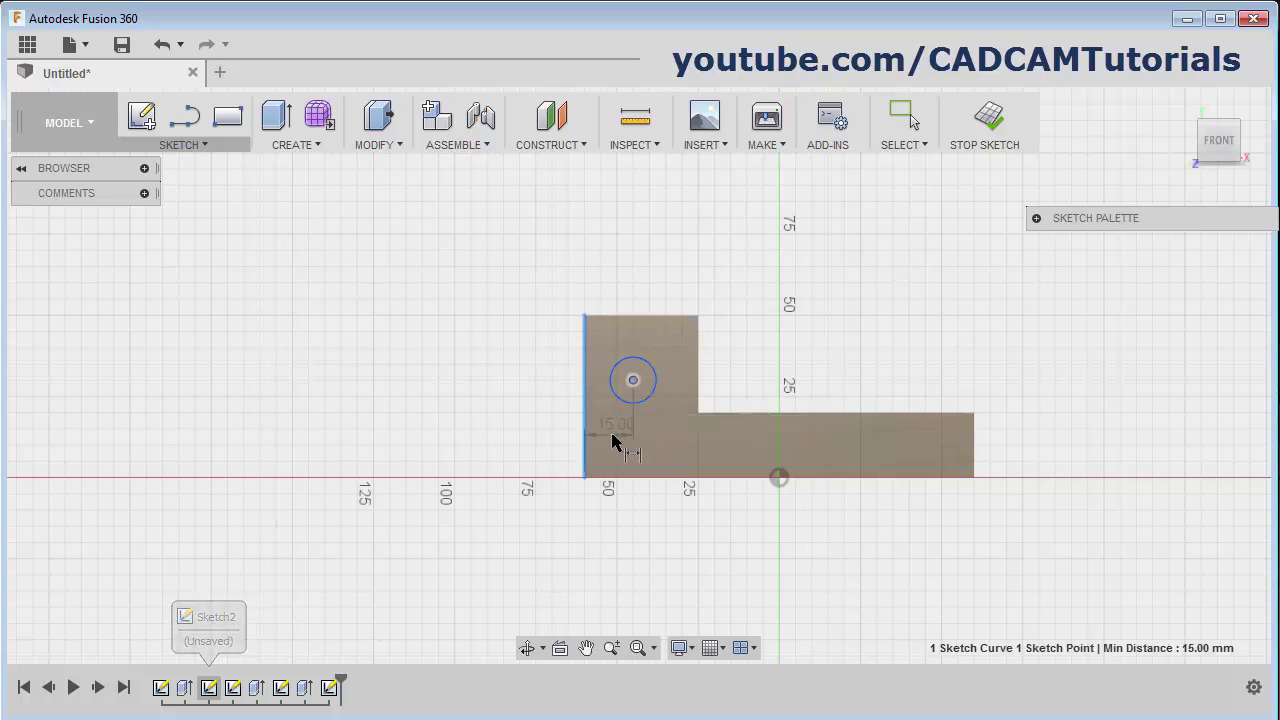
left_click(612, 437)
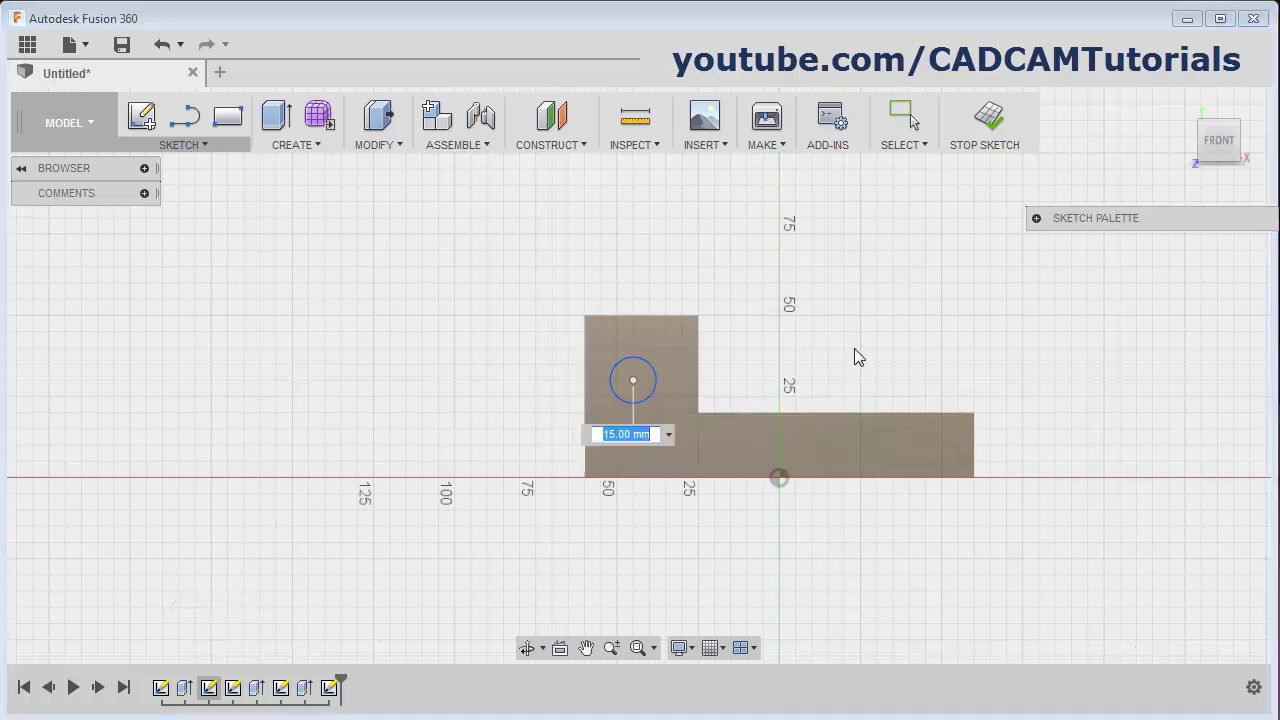
type("20")
key("Return")
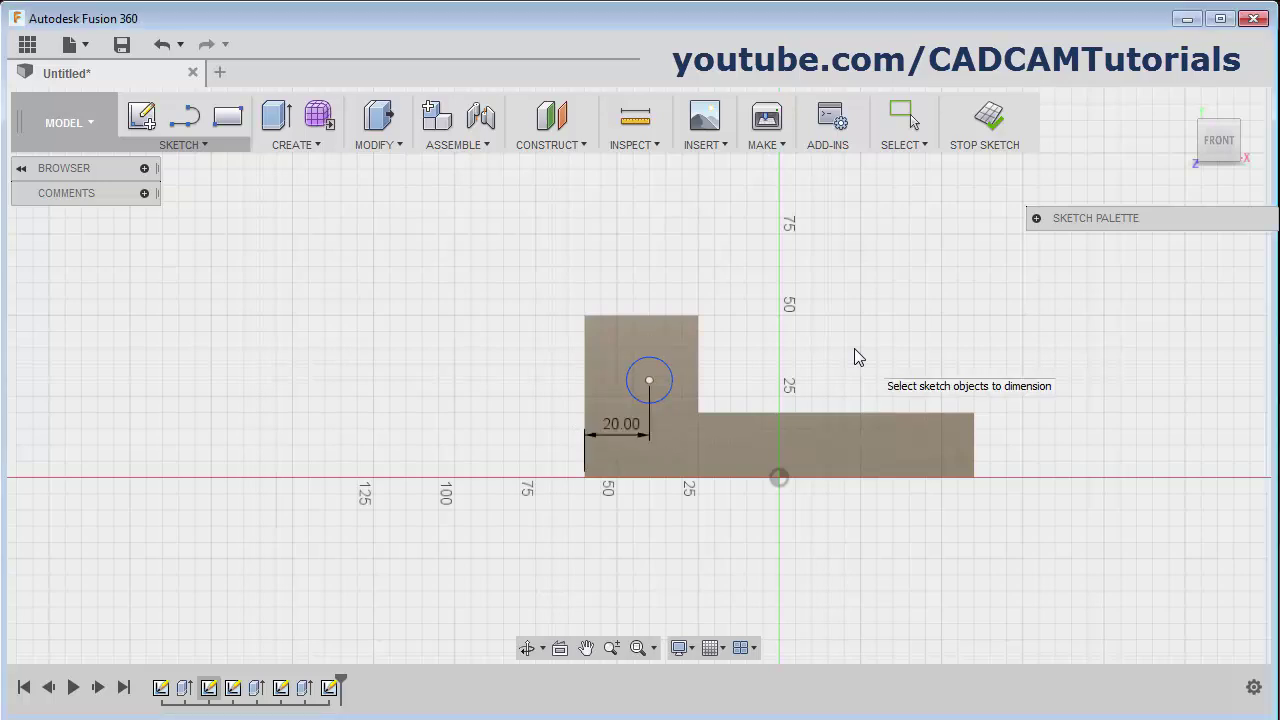
Dimension the circle's centre 15 mm below the top edge and finish the sketch
left_click(652, 317)
left_click(650, 382)
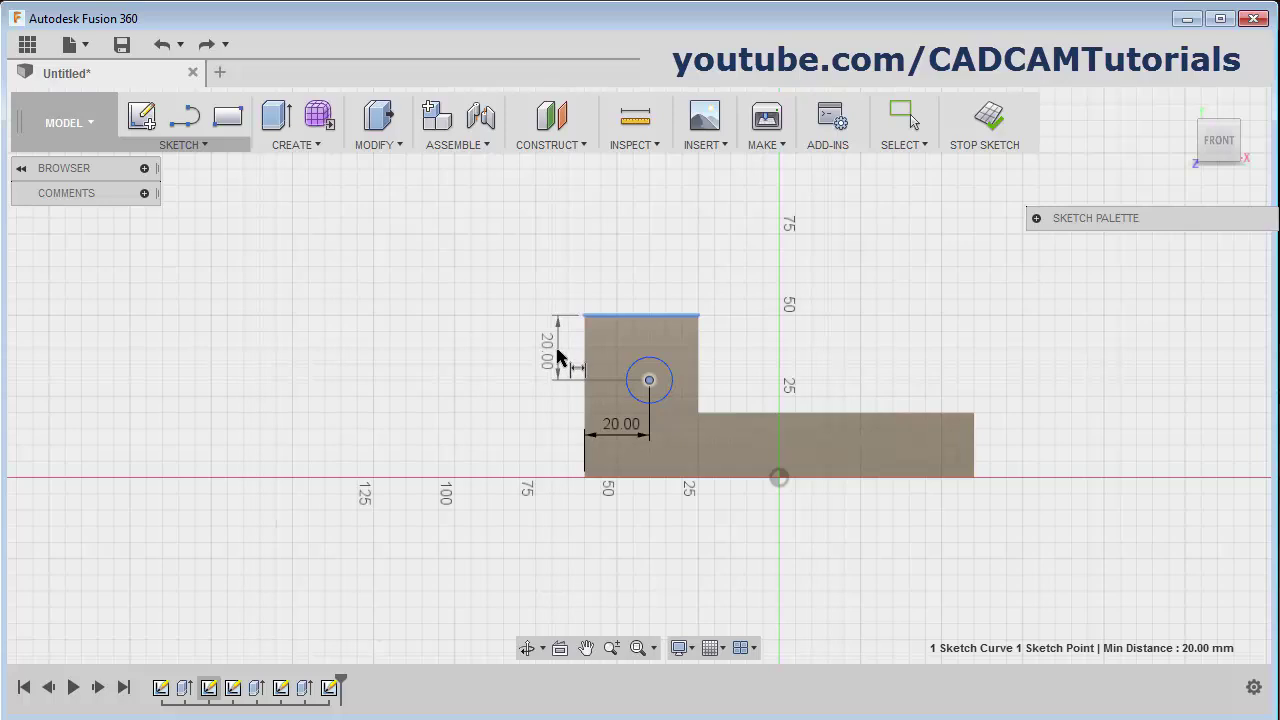
left_click(557, 357)
type("15")
key("Return")
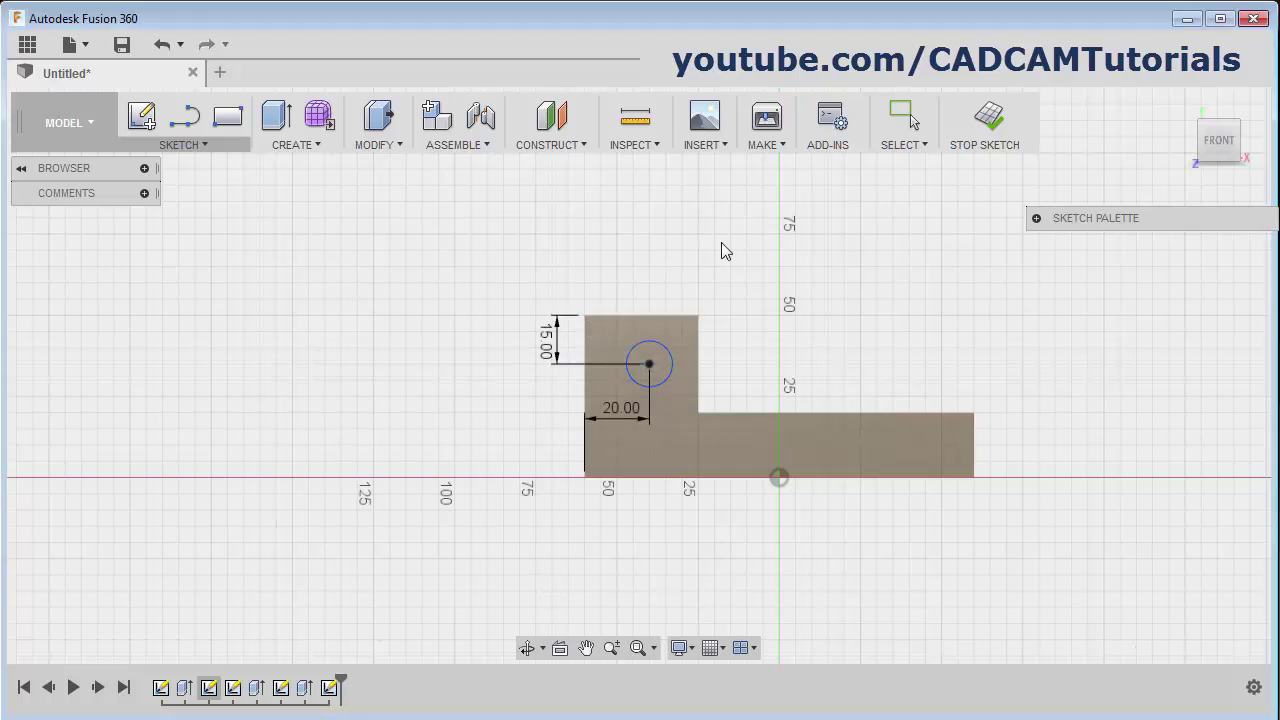
key("Escape")
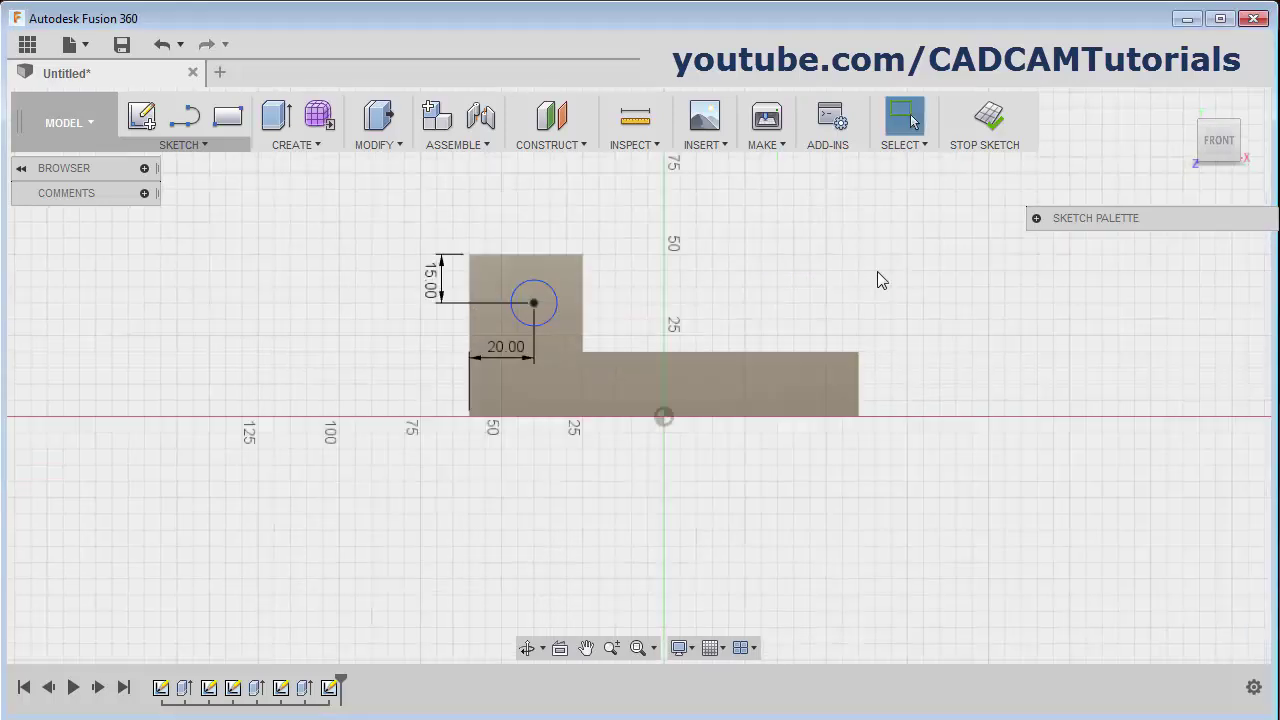
left_click(988, 116)
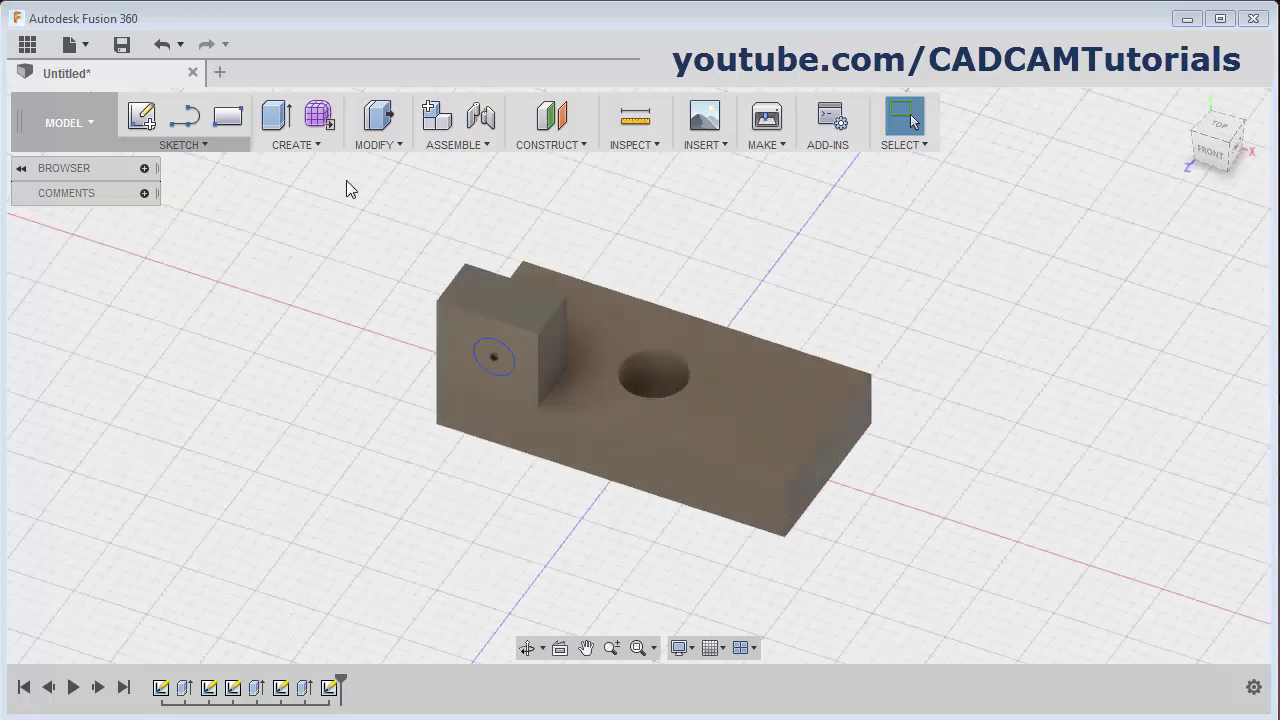
Cut the small circle -20 mm into the upright block, then replay the build history
left_click(274, 117)
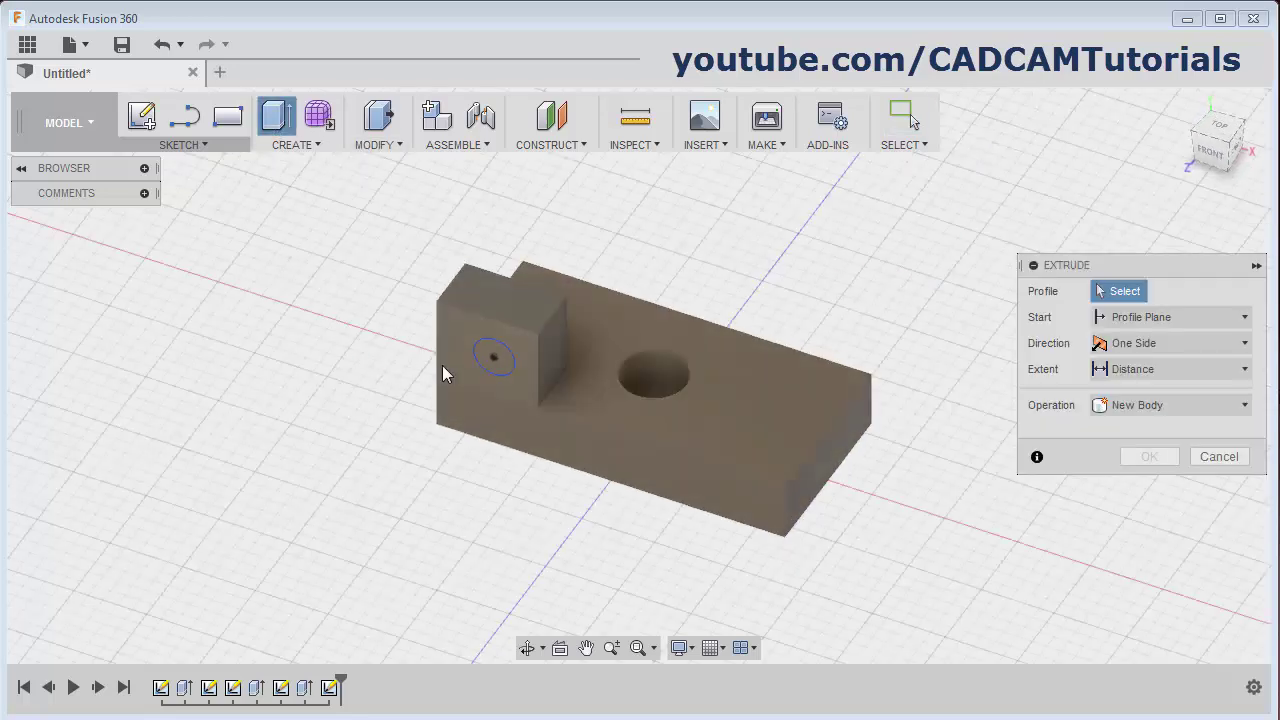
left_click(505, 367)
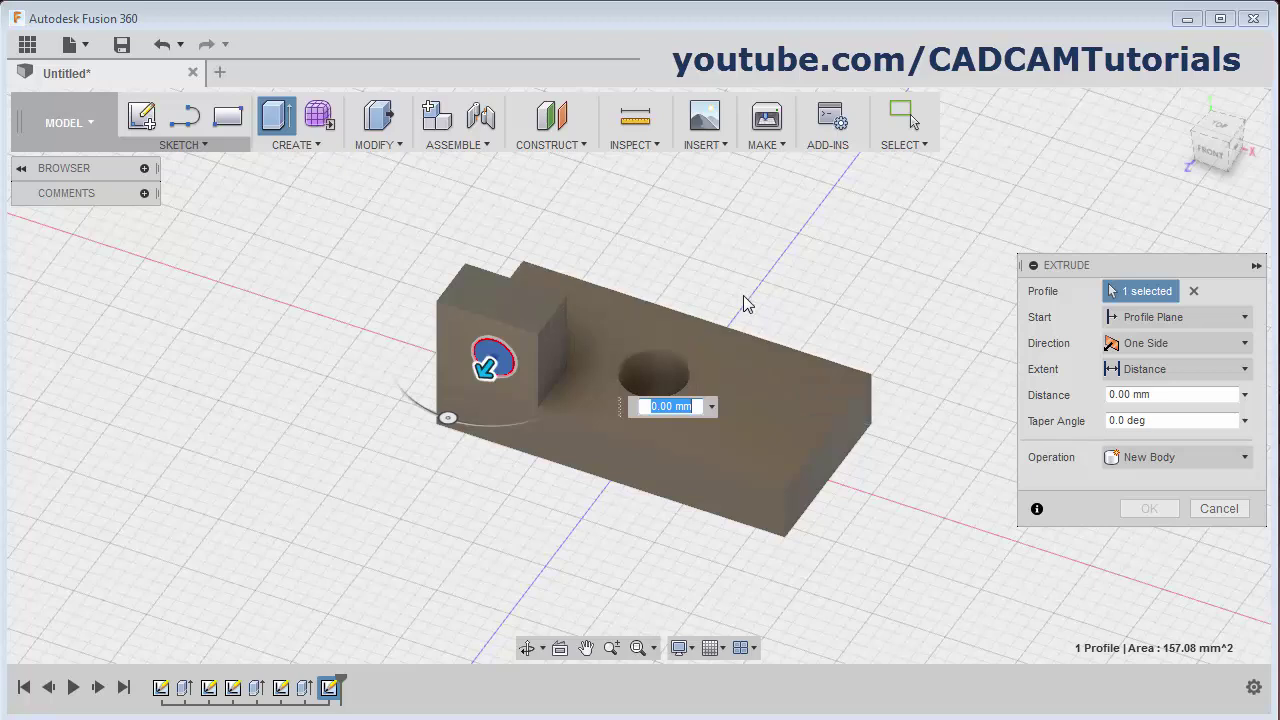
type("-")
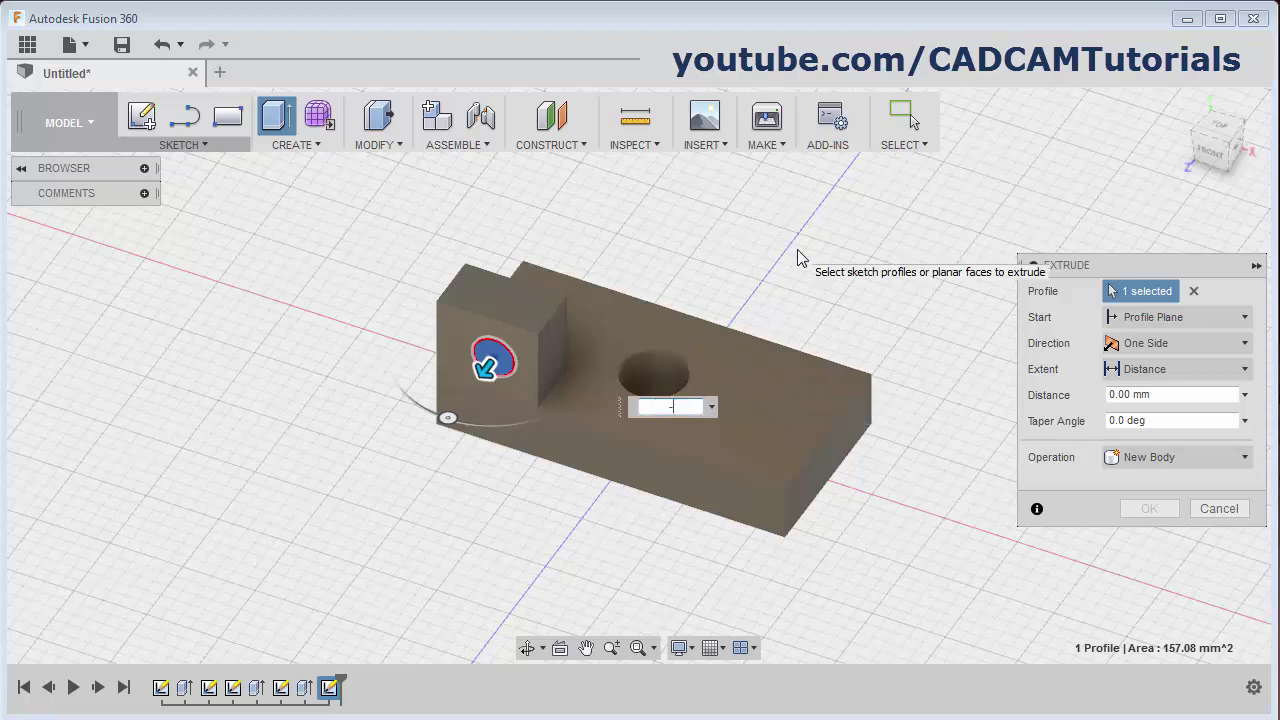
type("20")
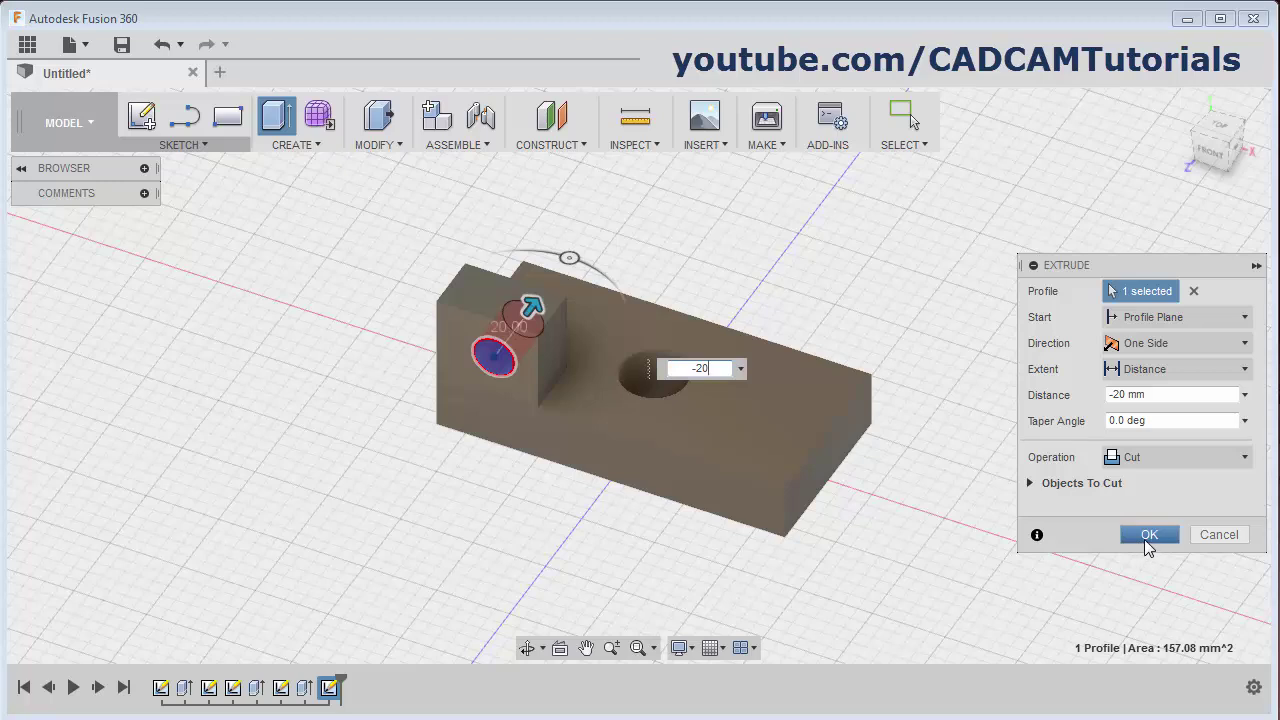
left_click(1146, 537)
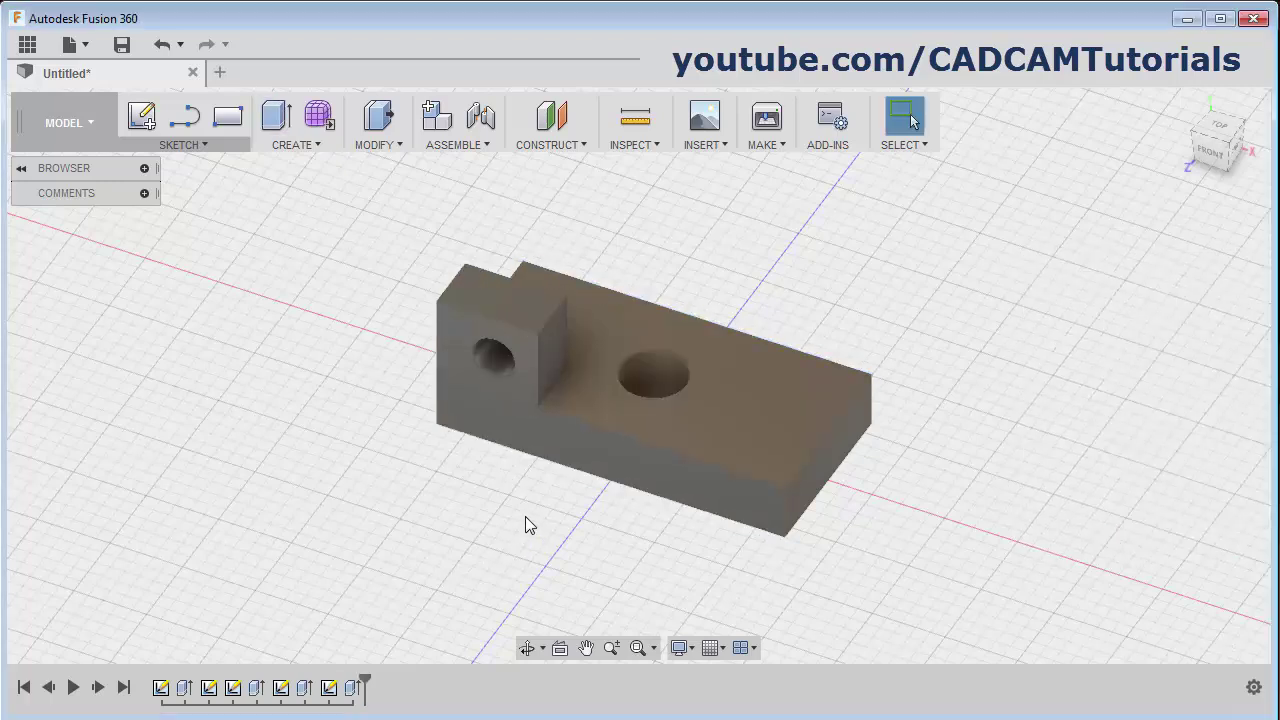
left_click(73, 688)
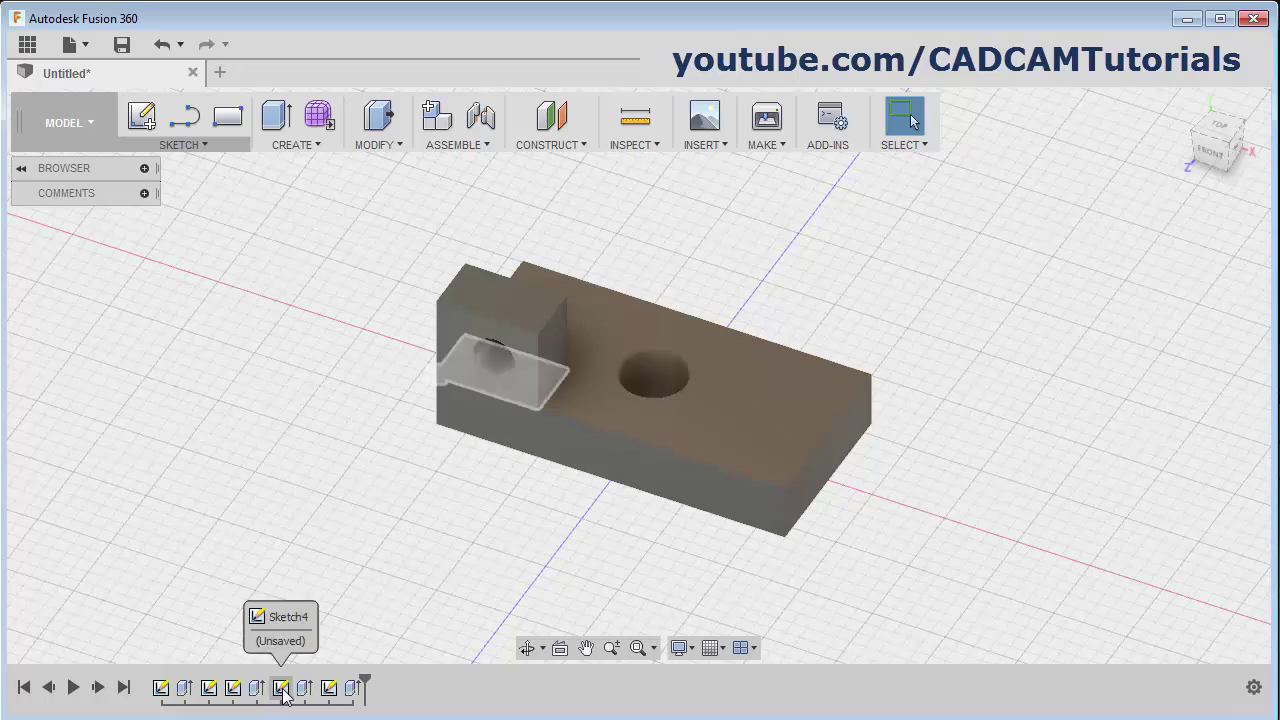
Reopen the first sketch and add a two-point circle across the rectangle's right edge
double_click(162, 689)
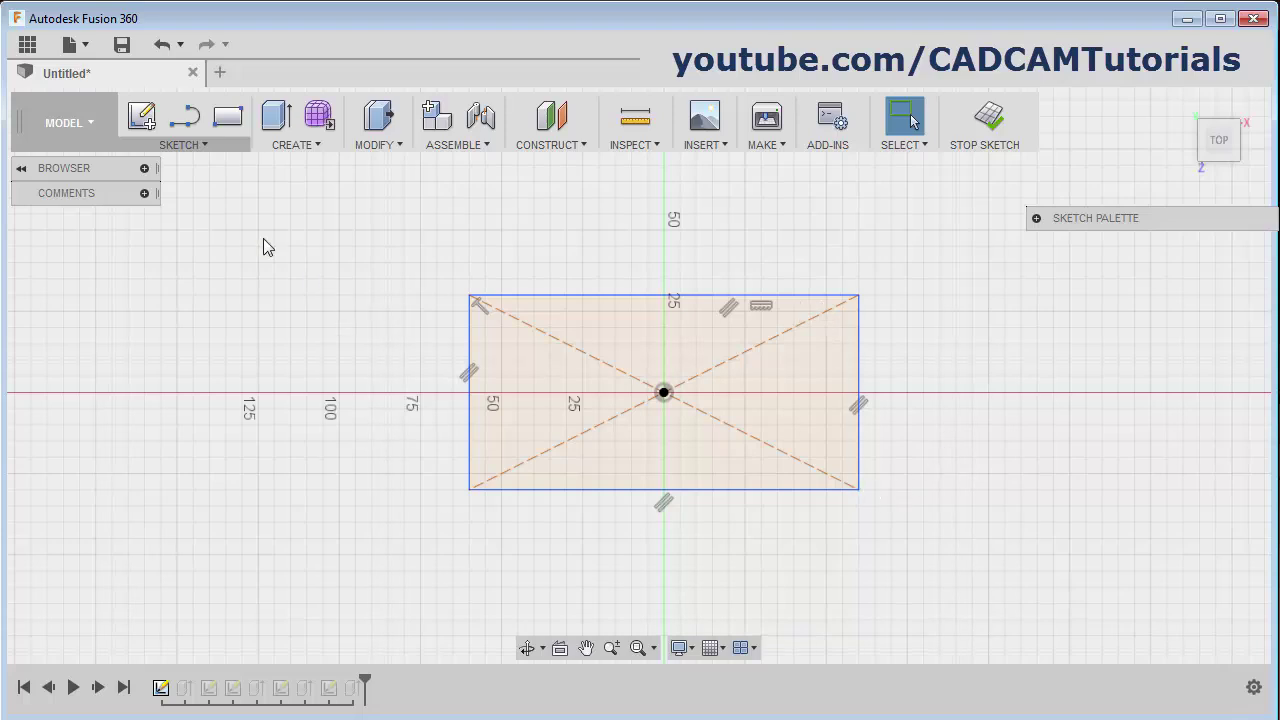
left_click(197, 146)
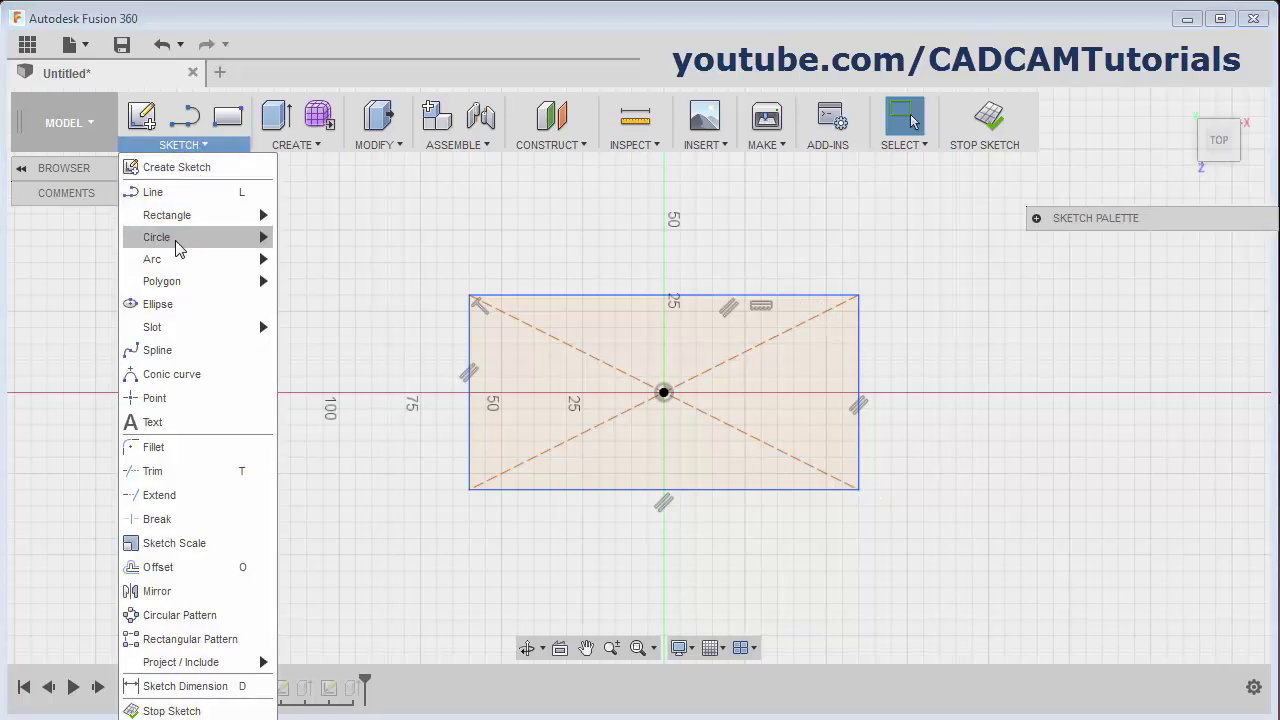
mouse_move(180, 238)
left_click(333, 268)
left_click(858, 489)
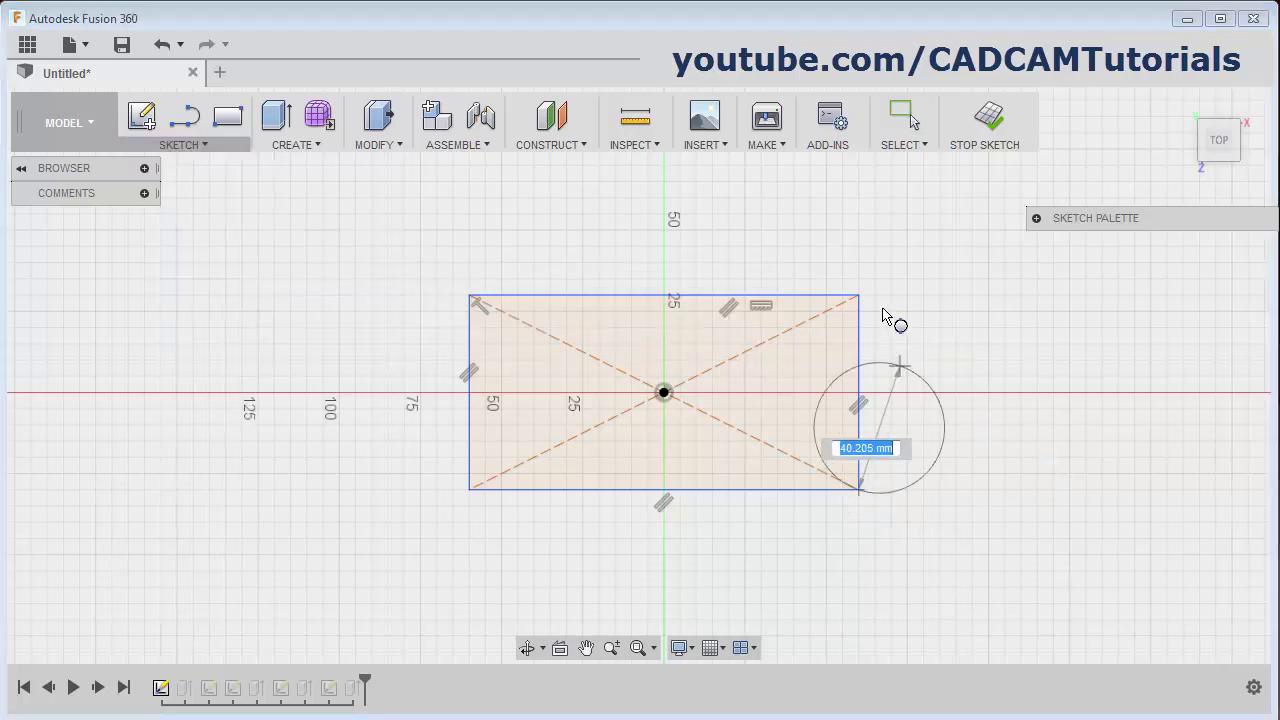
left_click(858, 297)
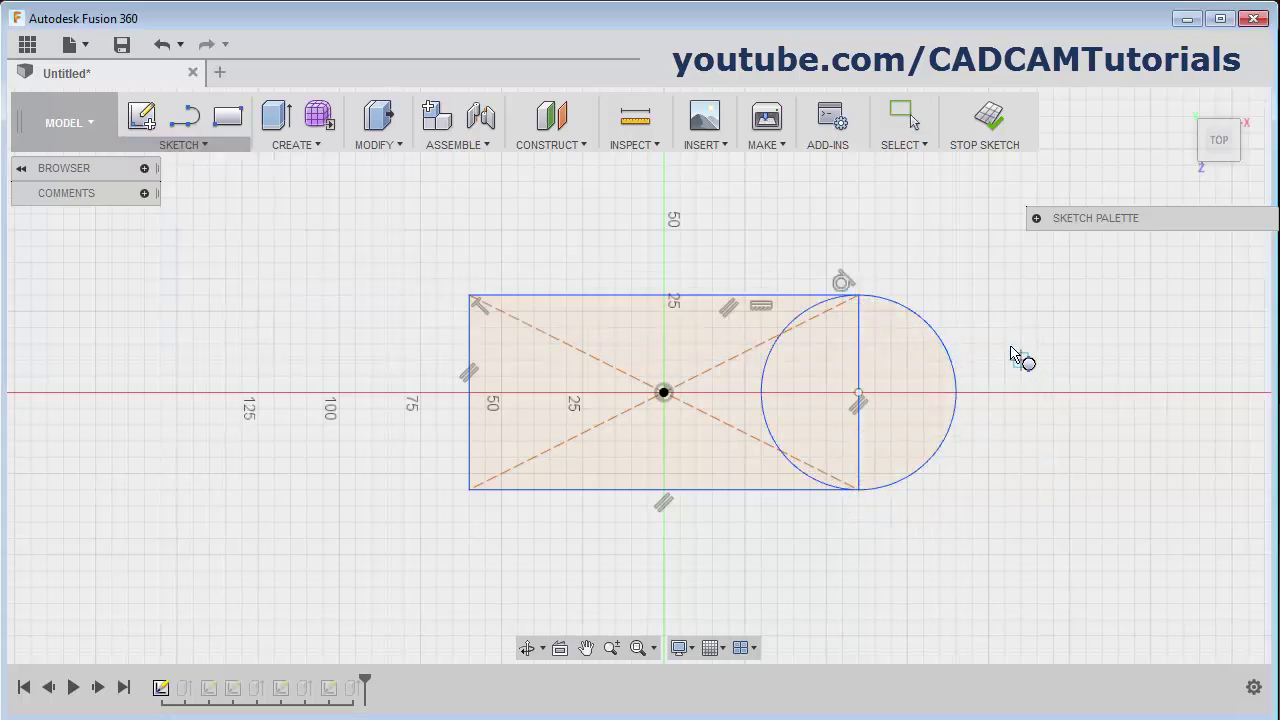
key("Escape")
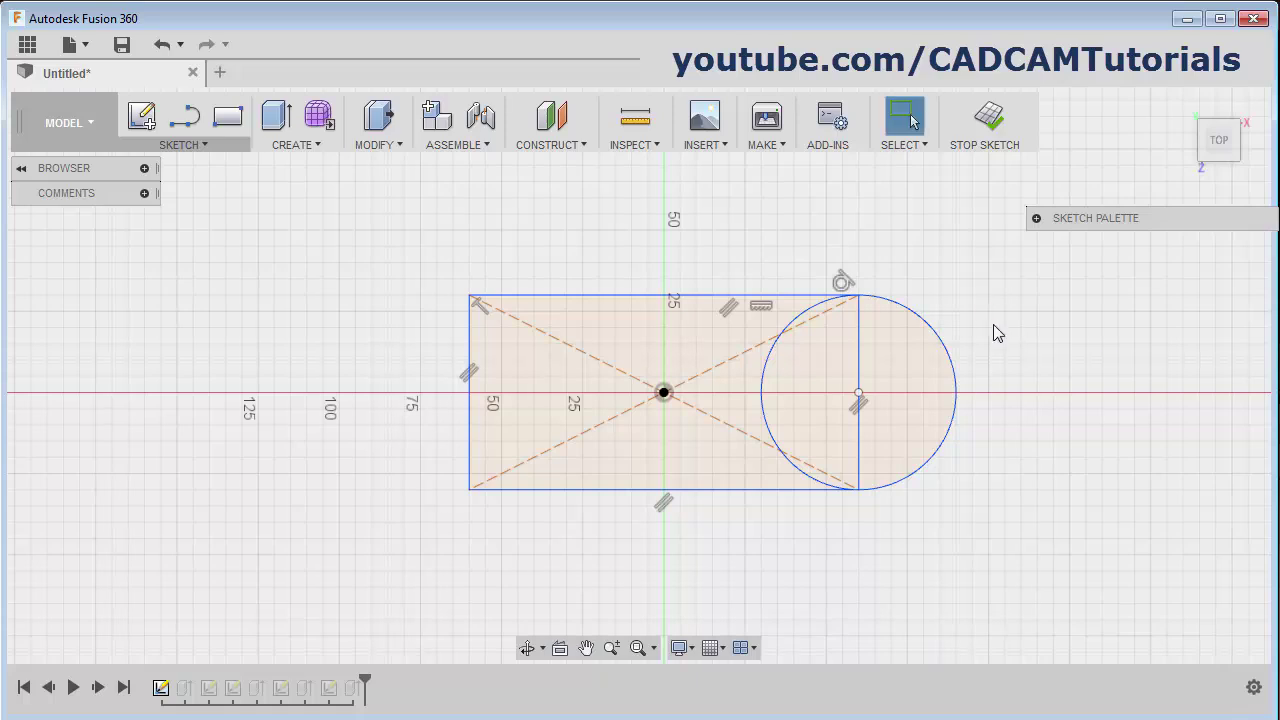
left_click(886, 312)
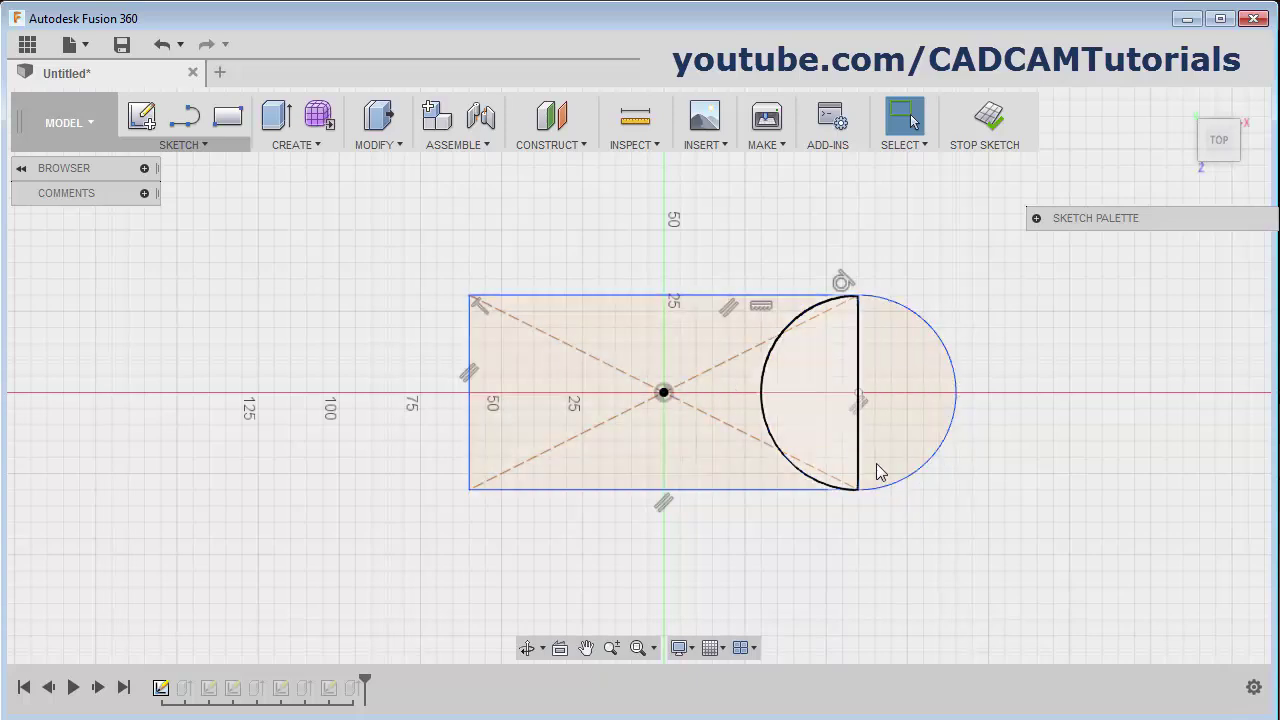
Trim the circle's inner arcs and the rectangle's right edge, then finish the sketch
left_click(202, 148)
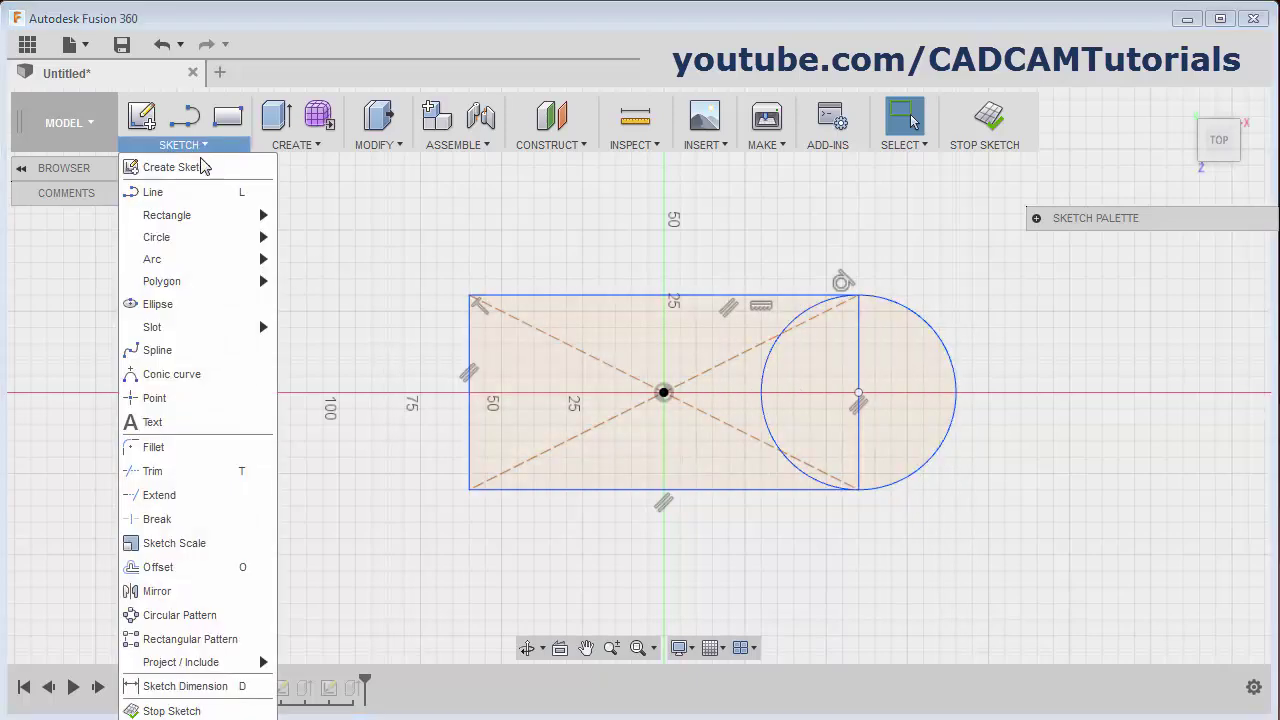
left_click(160, 472)
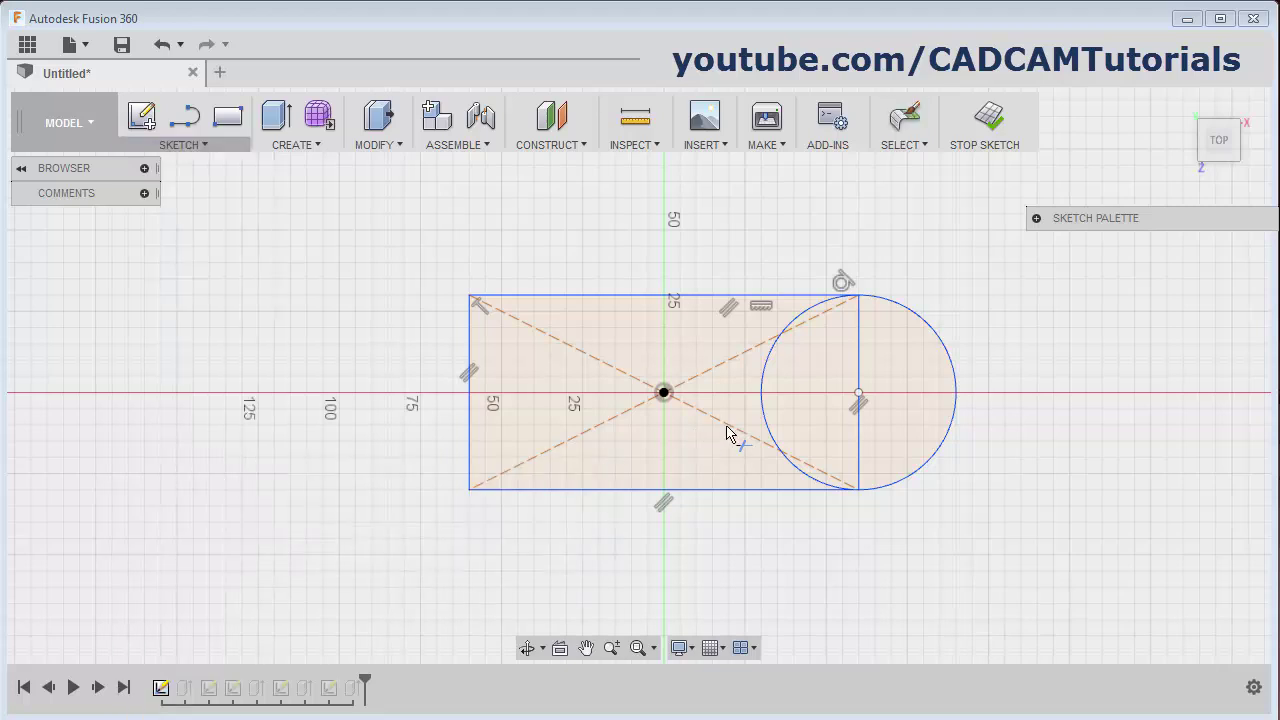
left_click(770, 395)
left_click(806, 318)
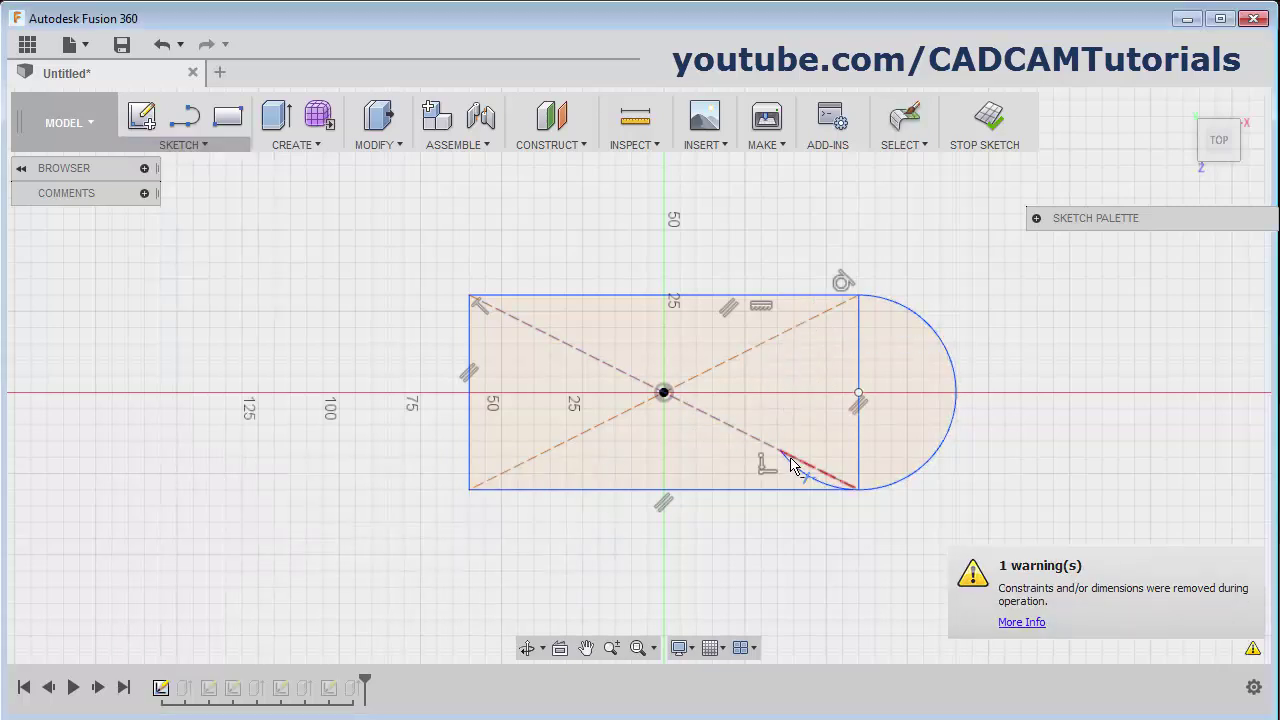
left_click(800, 475)
left_click(864, 453)
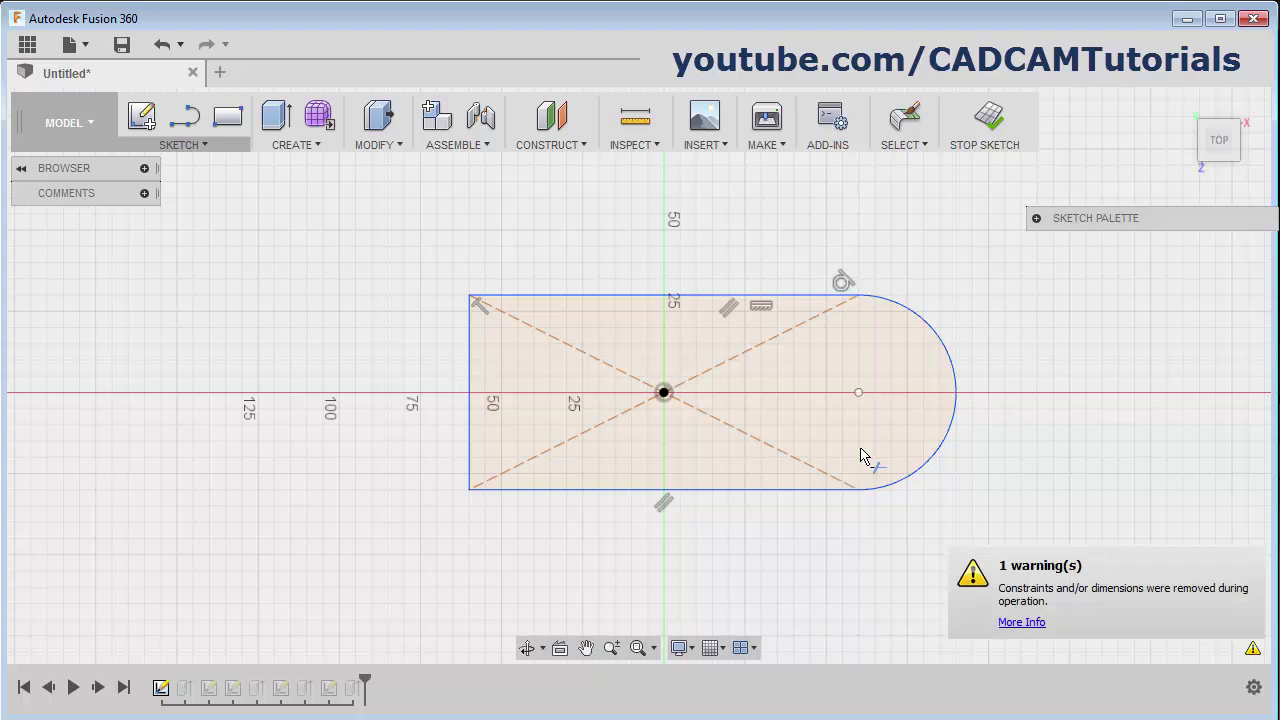
left_click(986, 116)
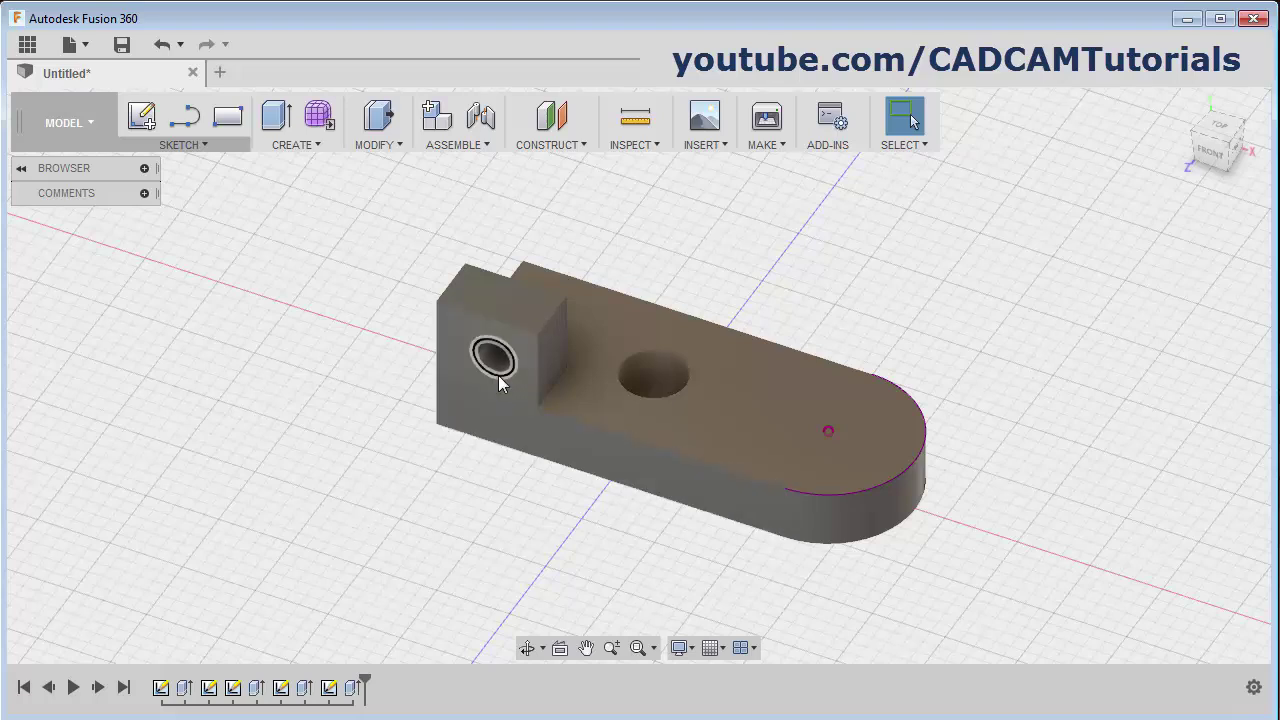
Edit the last extrusion to 20 mm and switch its operation from Cut to Join
double_click(355, 690)
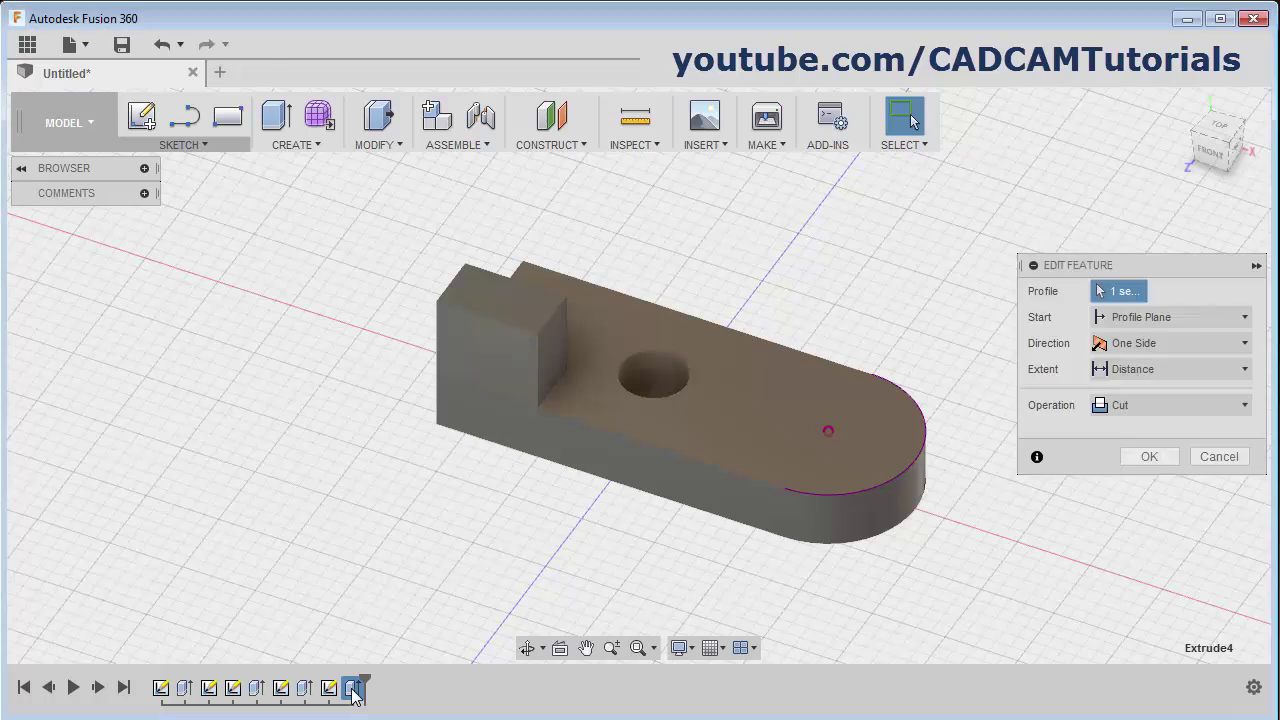
type("2")
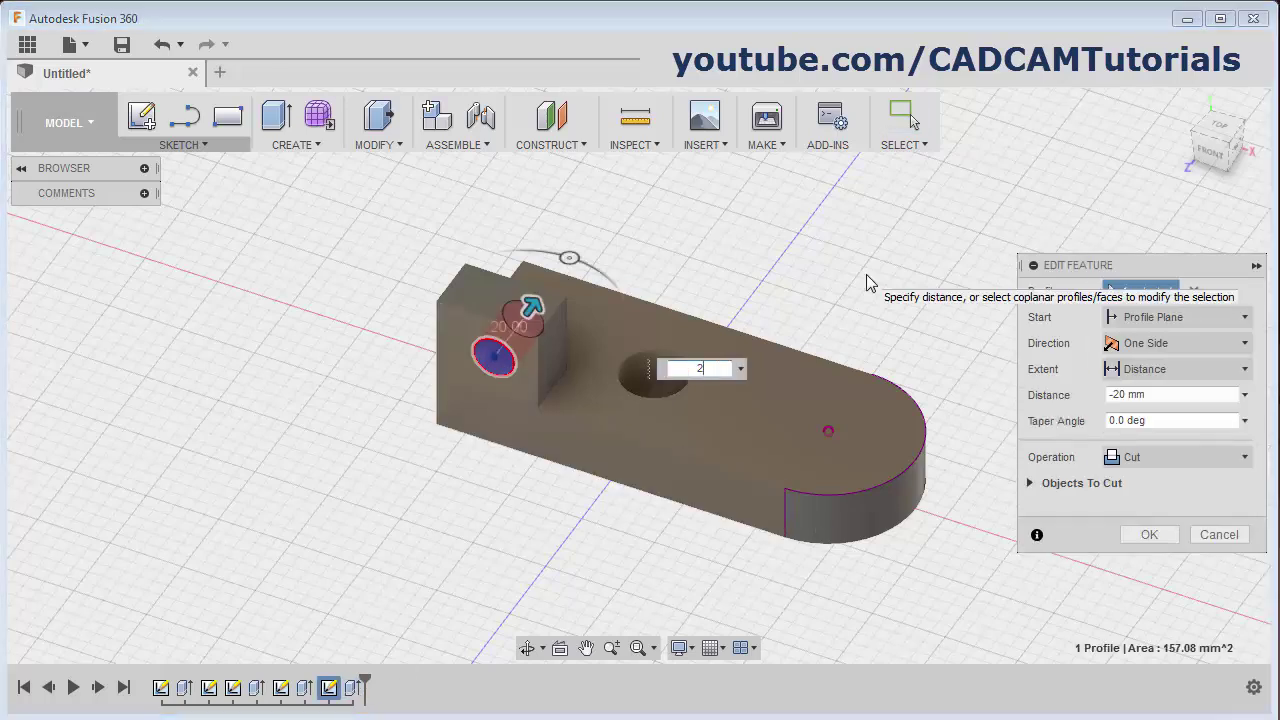
type("0")
key("Return")
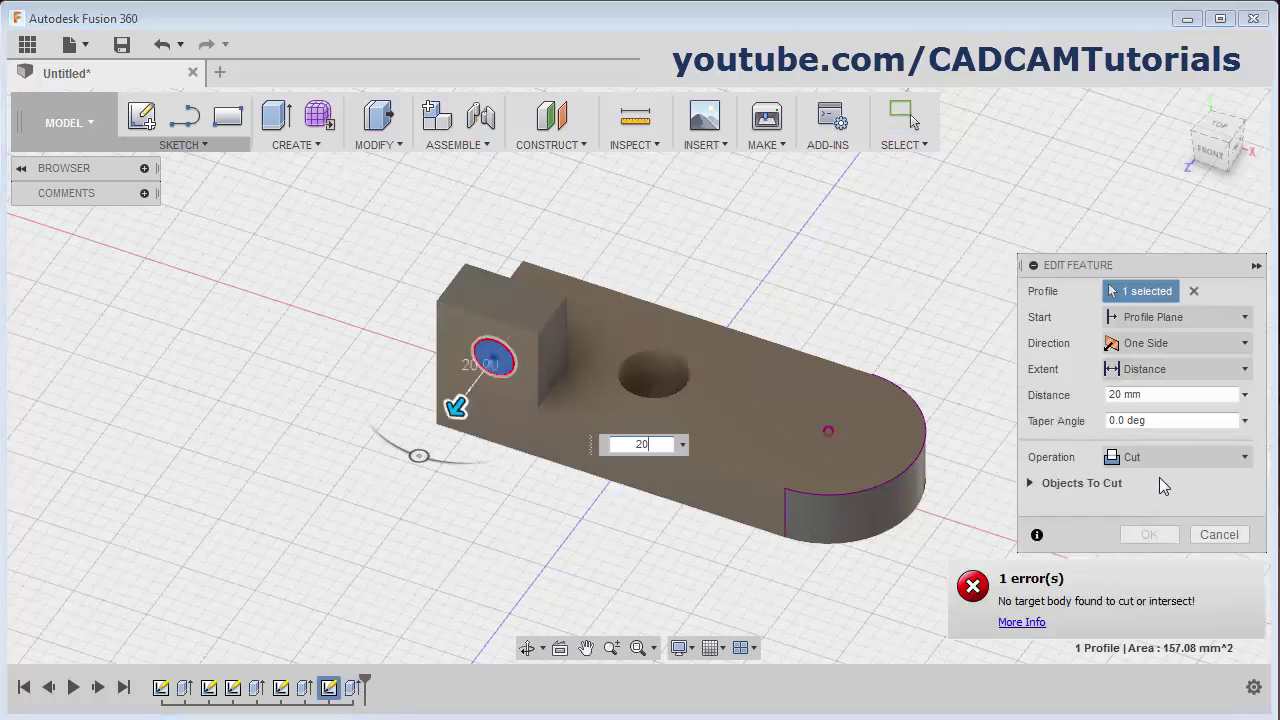
left_click(1246, 461)
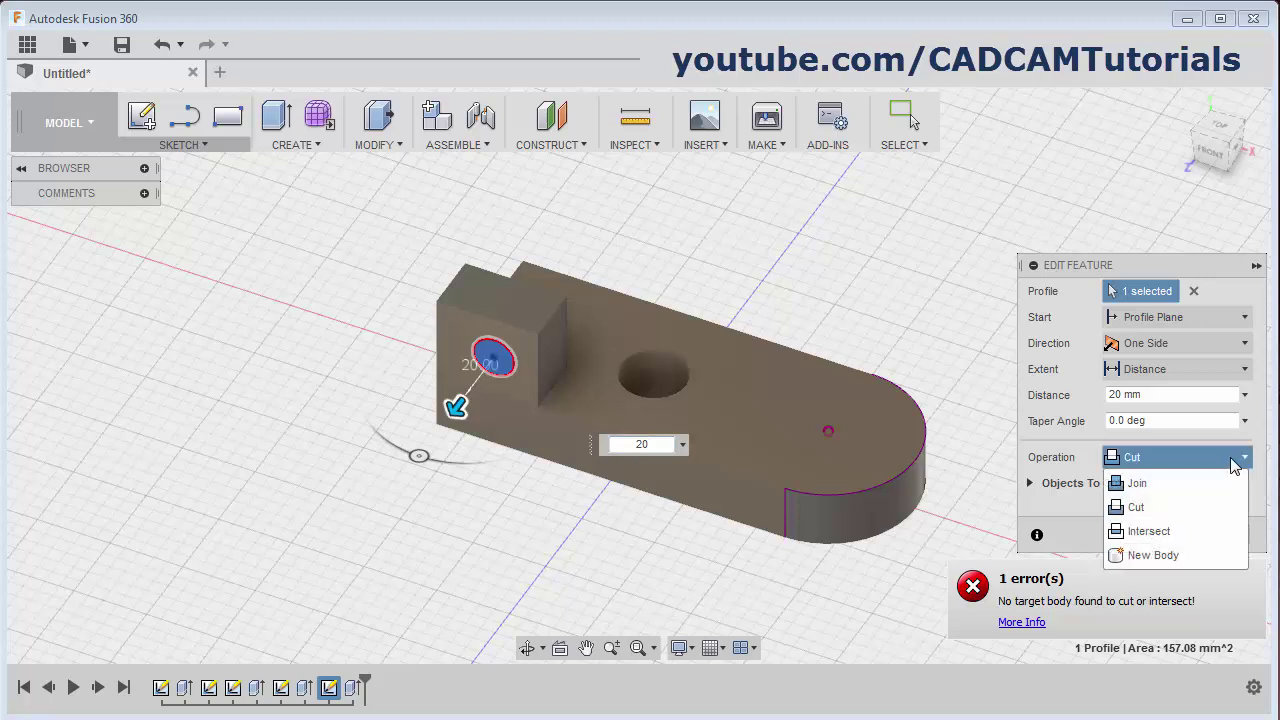
left_click(1137, 484)
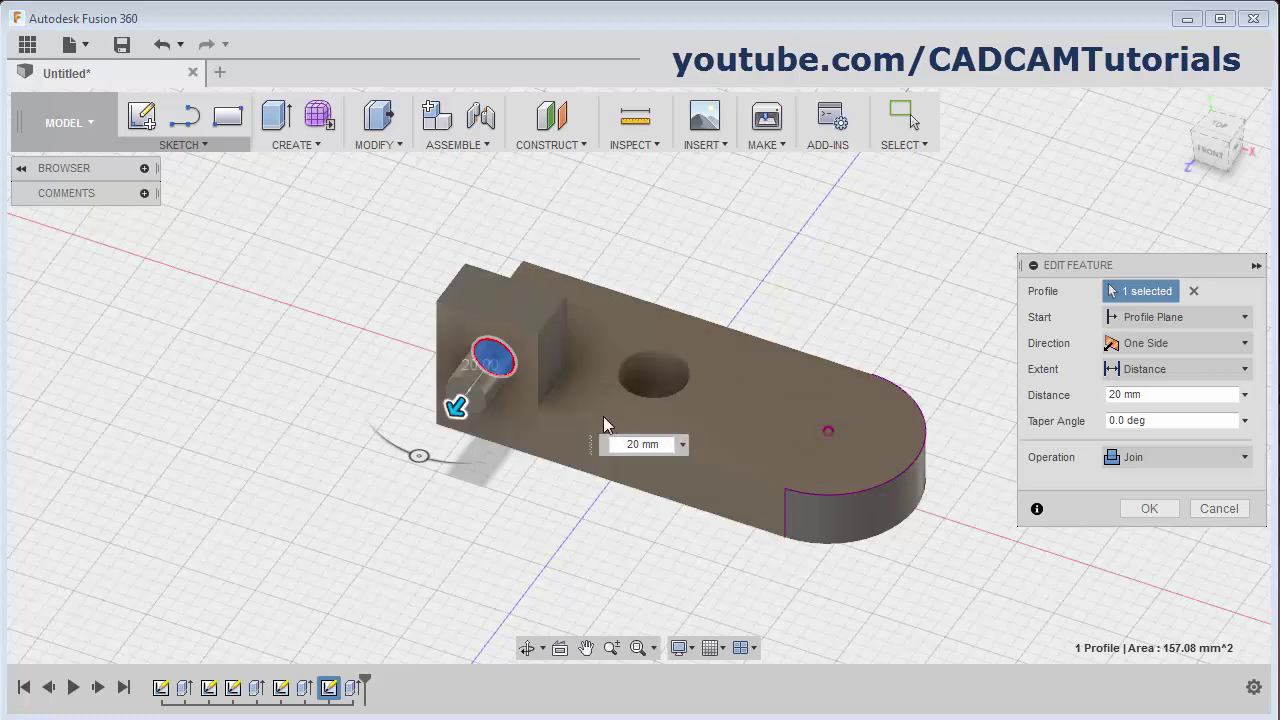
left_click(1150, 510)
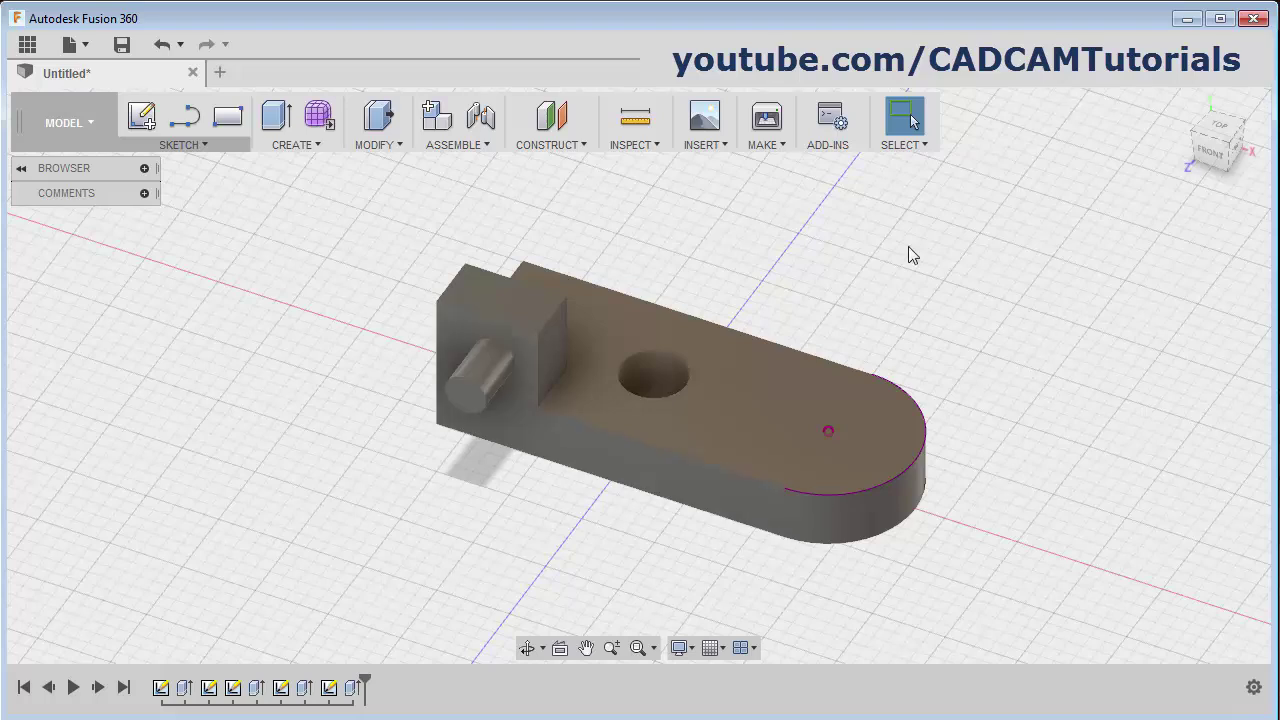
Step the timeline back to before the base block extrusion
left_click(48, 688)
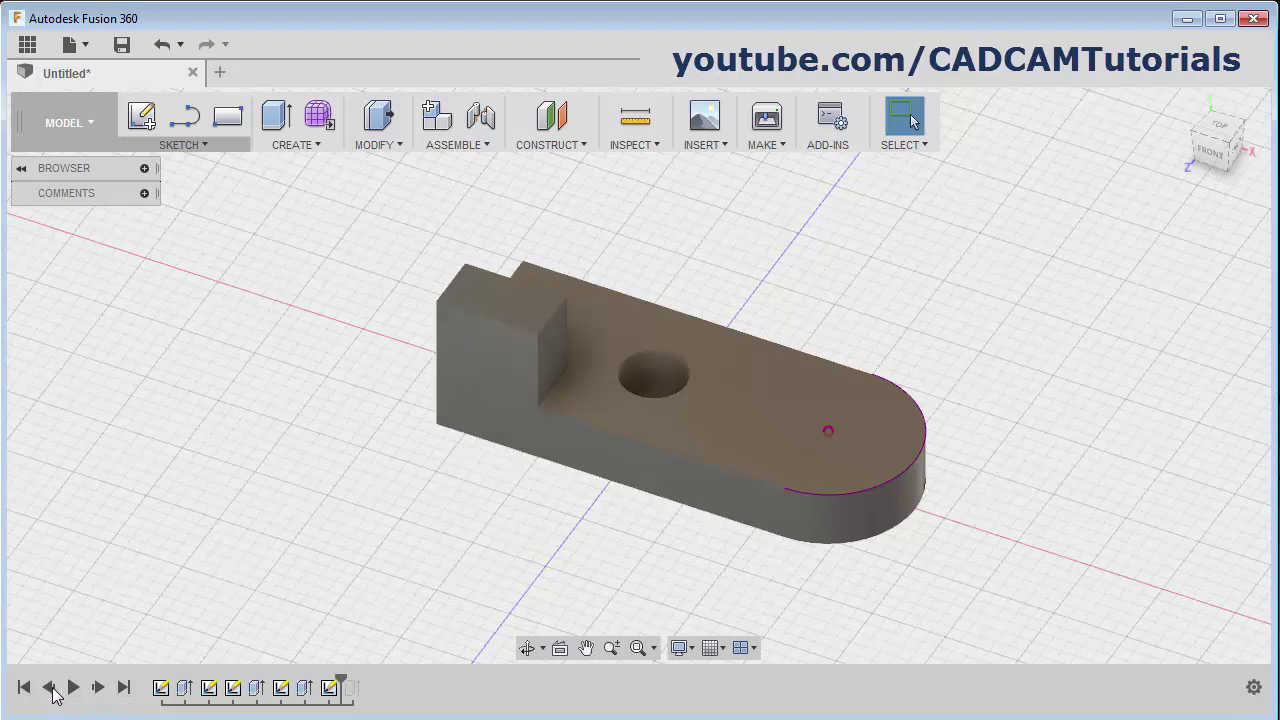
left_click(48, 688)
left_click(48, 688)
left_click(48, 688)
left_click(48, 688)
left_click(48, 688)
left_click(48, 688)
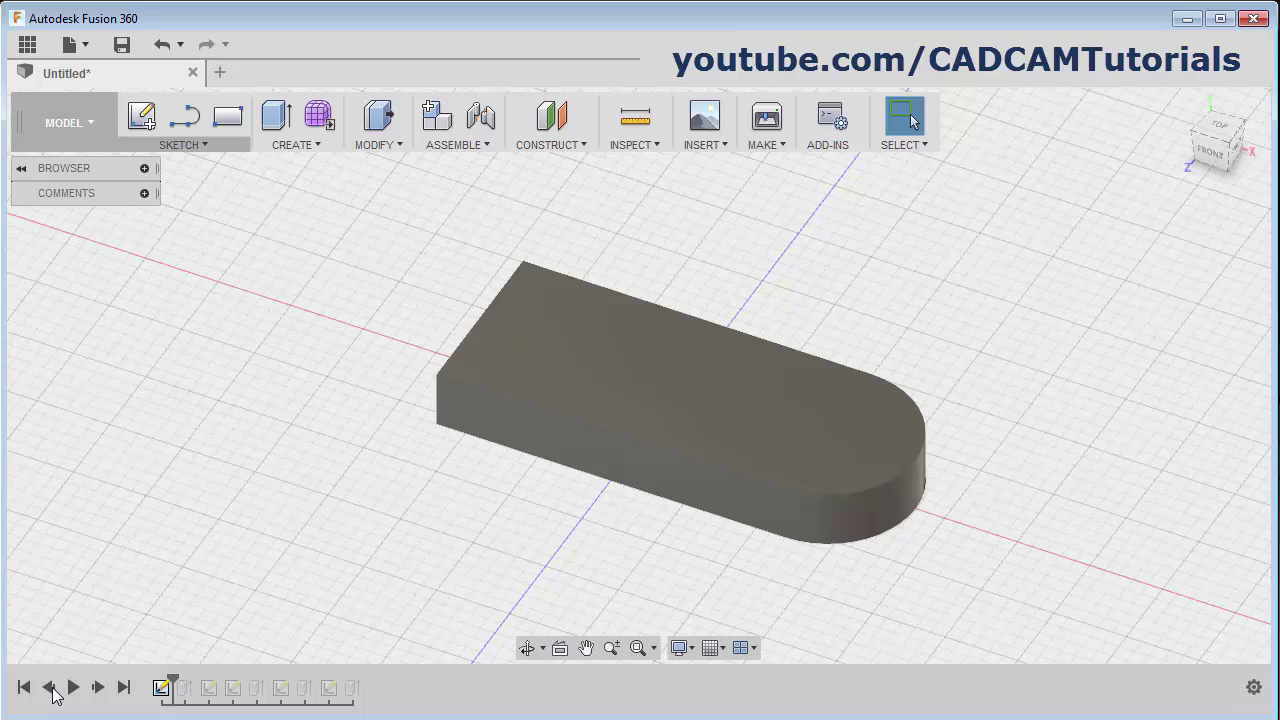
left_click(48, 688)
Step the timeline forward four features until the hole reappears
left_click(98, 688)
left_click(98, 688)
left_click(98, 688)
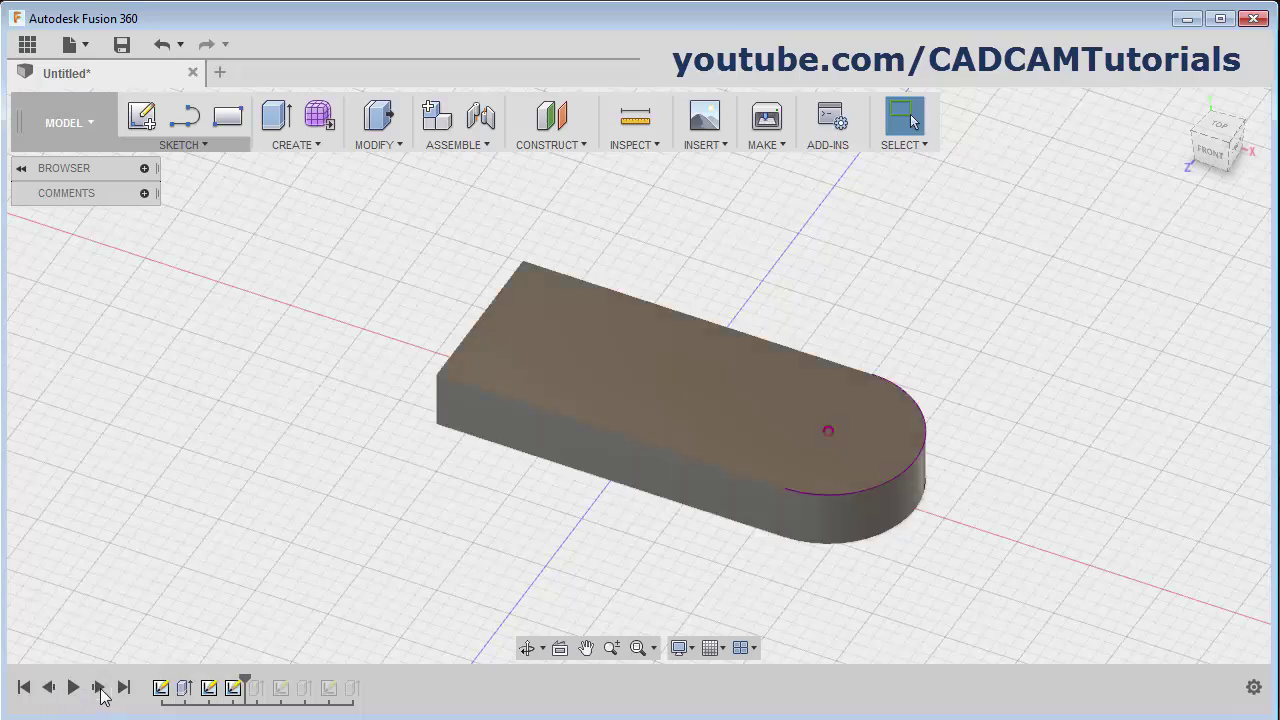
left_click(98, 688)
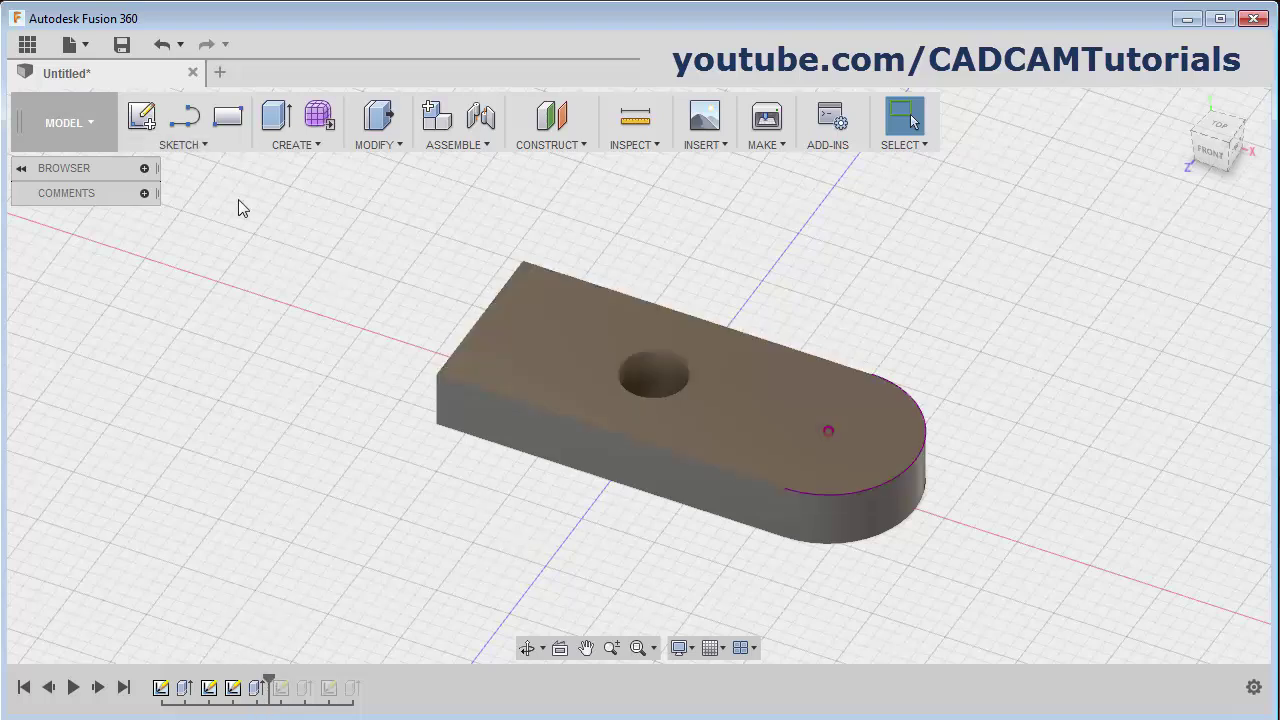
Sketch a two-point rectangle on the block's side on the front plane
left_click(143, 117)
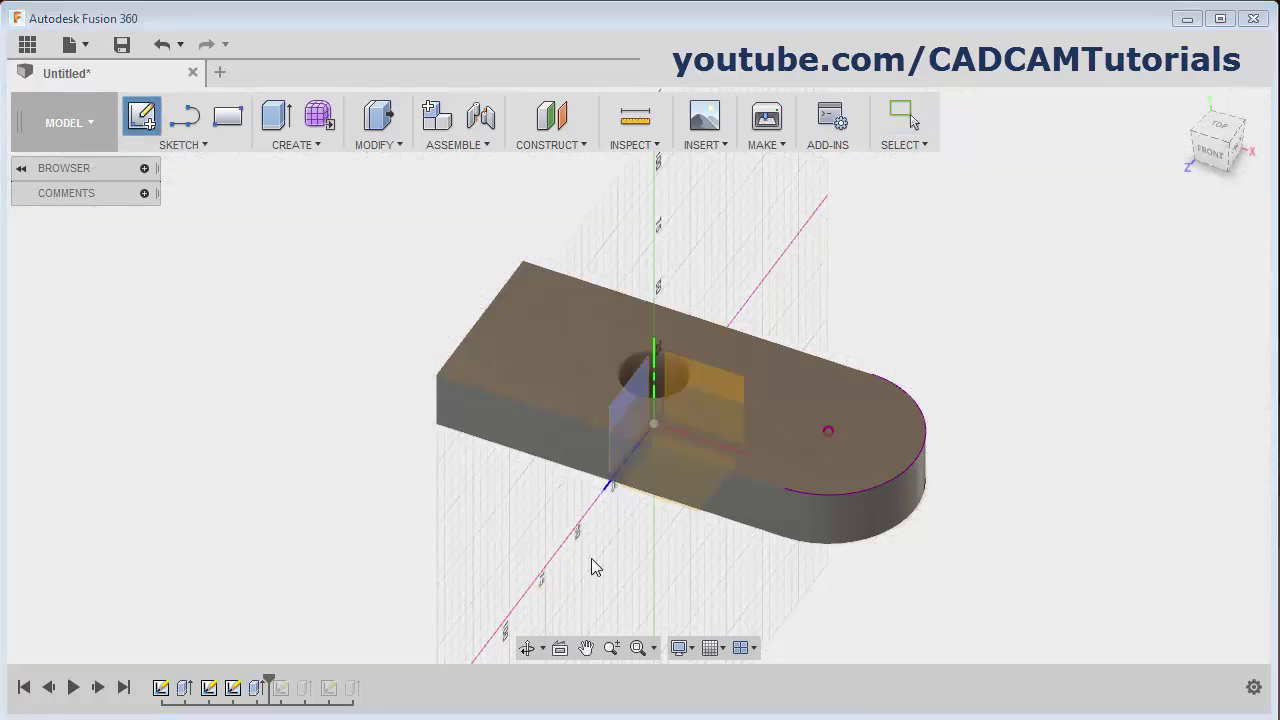
left_click(756, 510)
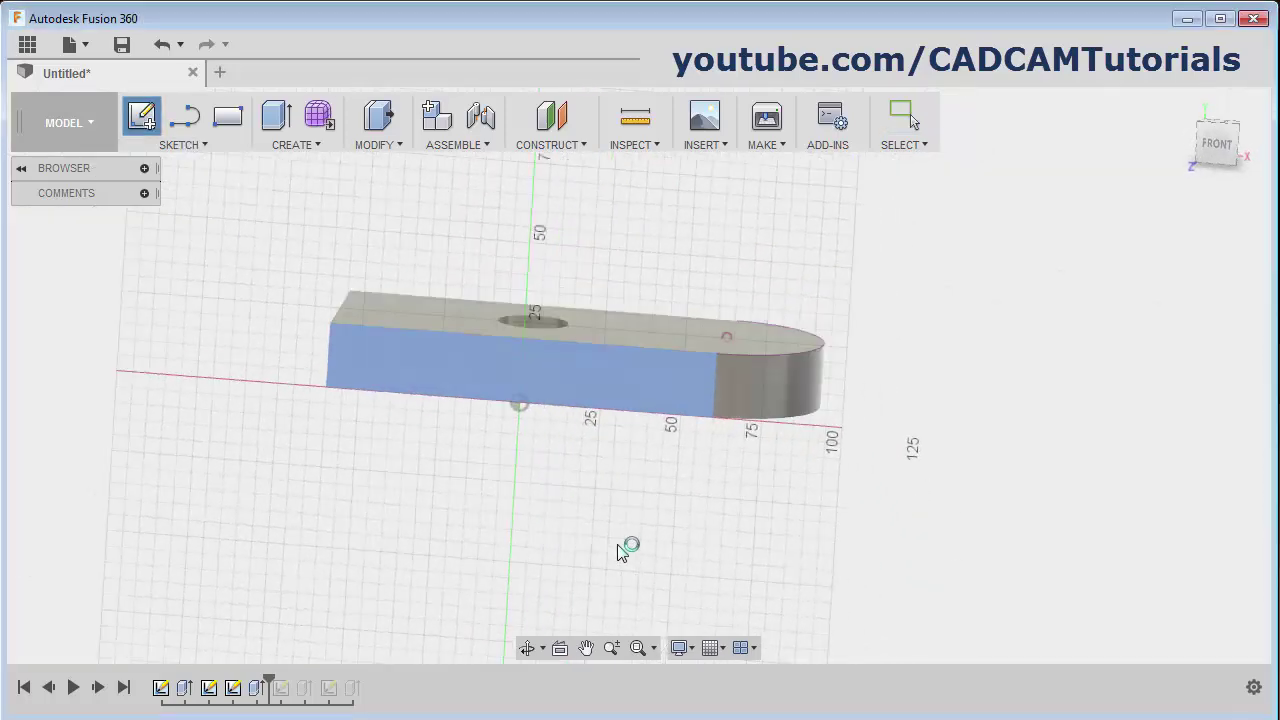
left_click(228, 116)
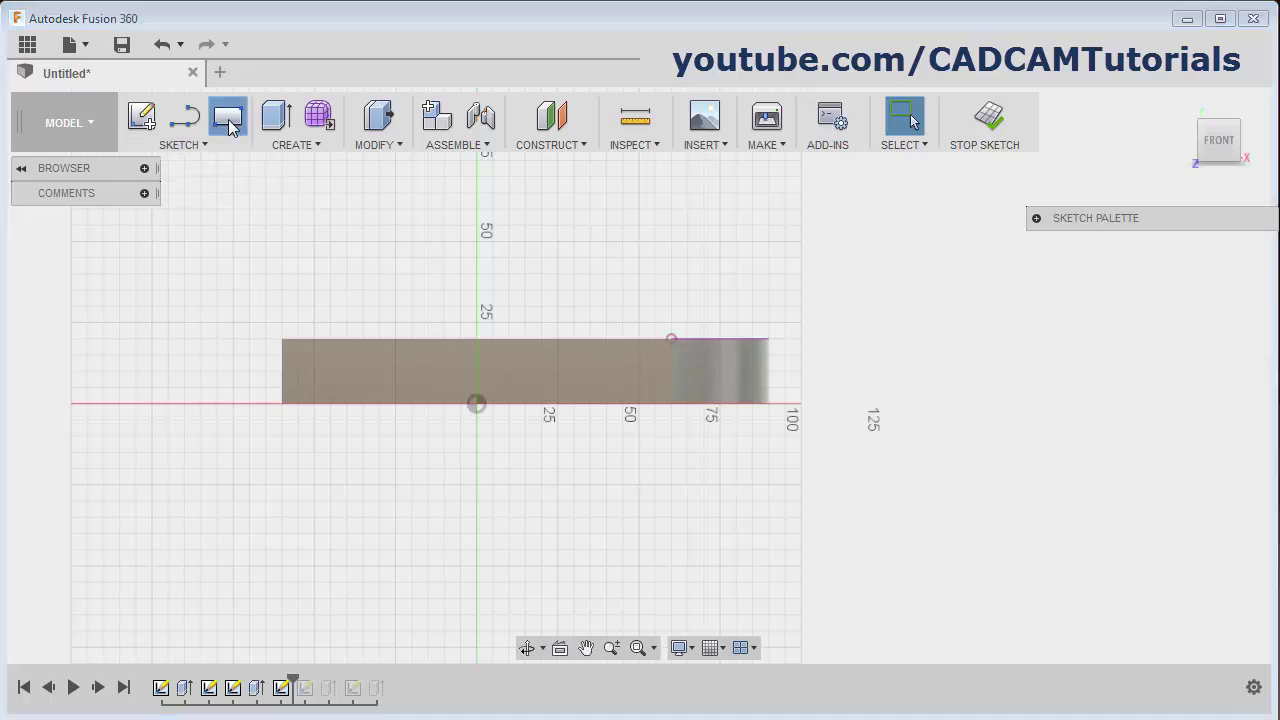
left_click(525, 355)
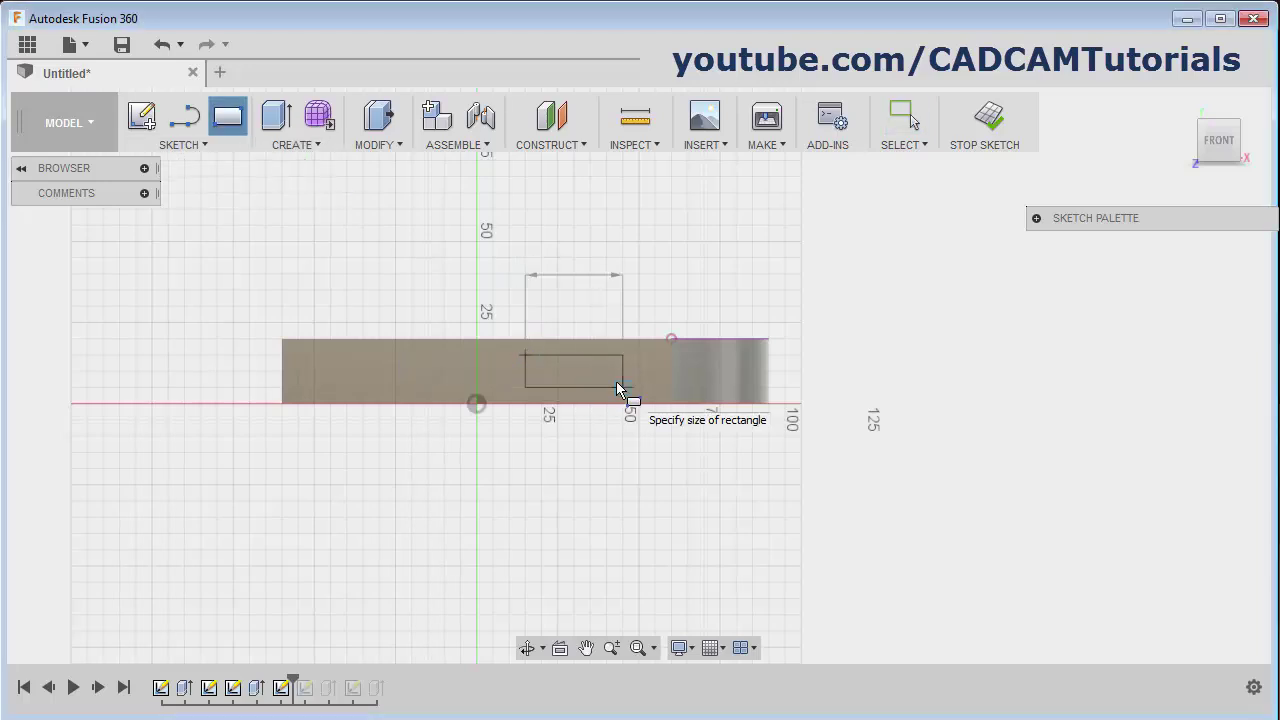
left_click(622, 387)
left_click(998, 118)
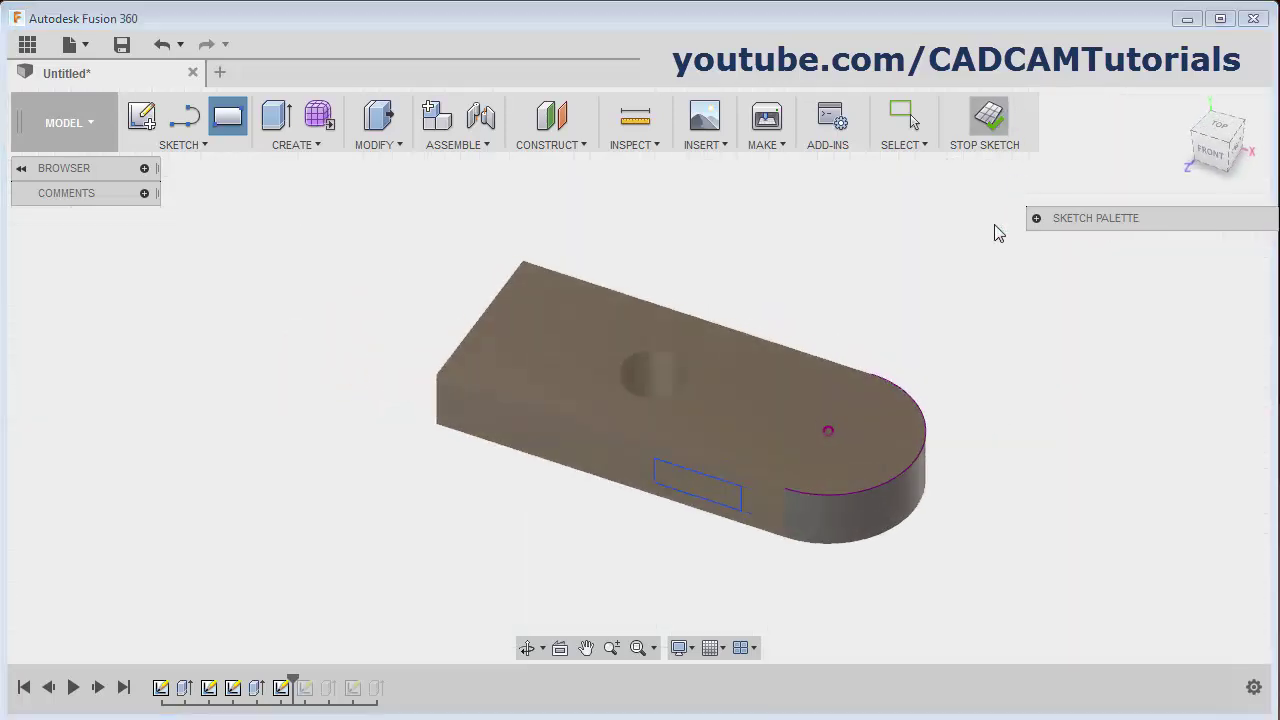
Extrude the rectangle 20 mm as a joined tab
left_click(276, 117)
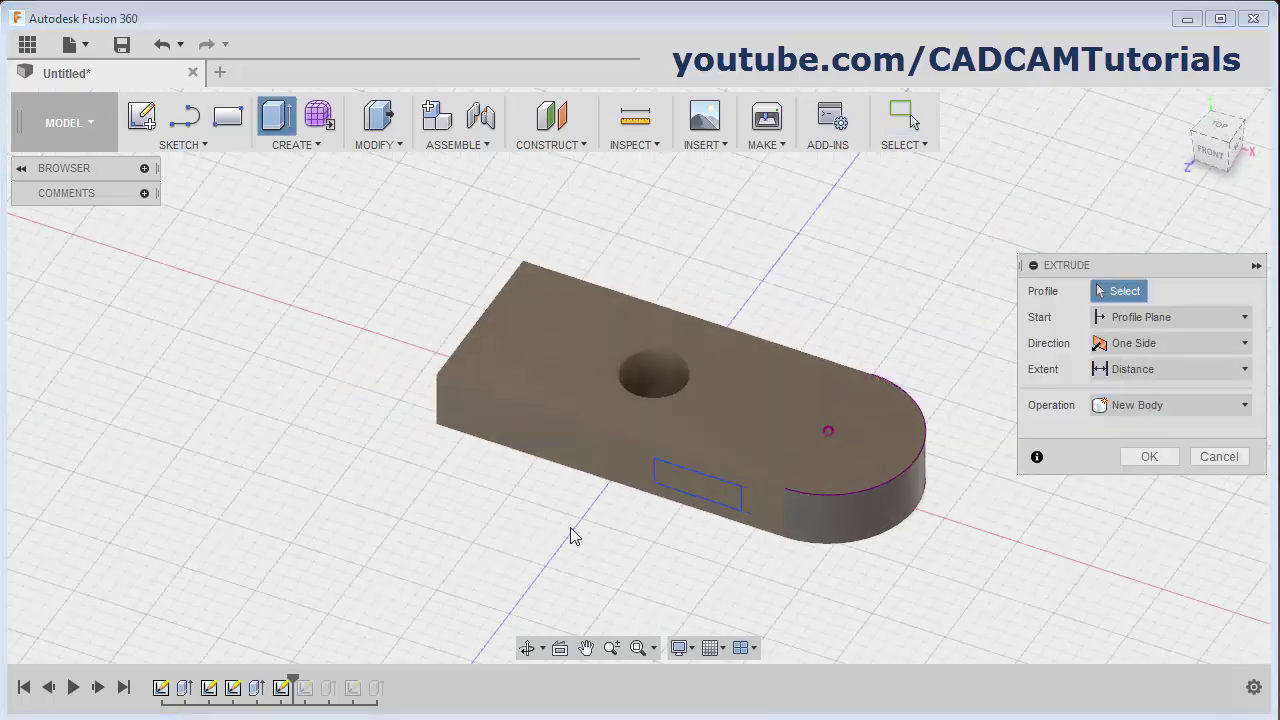
left_click(703, 494)
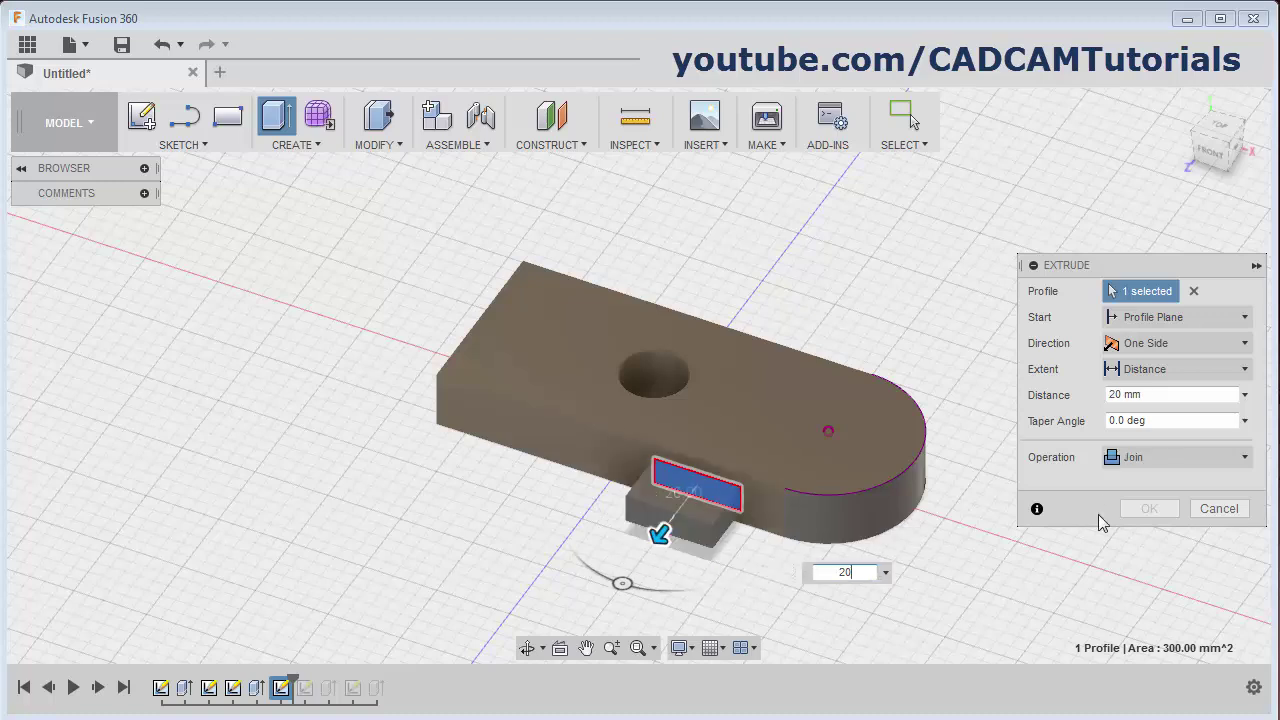
left_click(1150, 509)
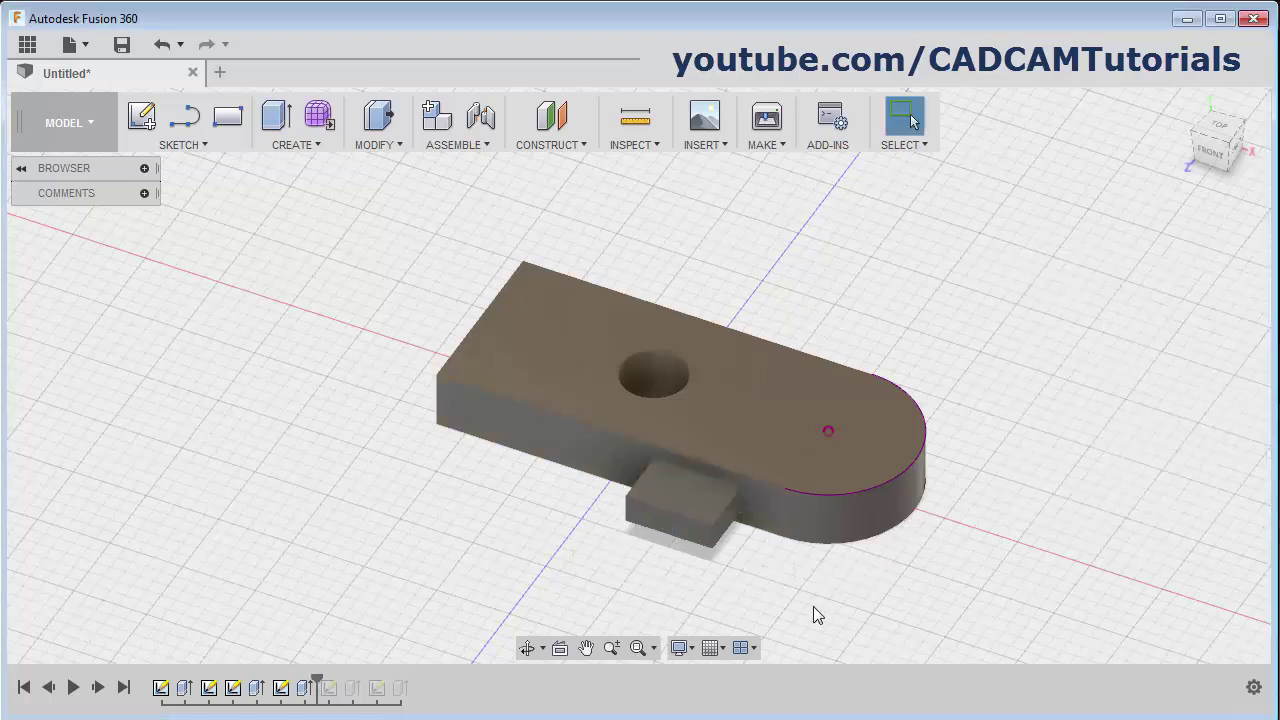
Restore the raised block and cylinder pin in the timeline, then start a new design
left_click(98, 688)
left_click(98, 688)
left_click(98, 688)
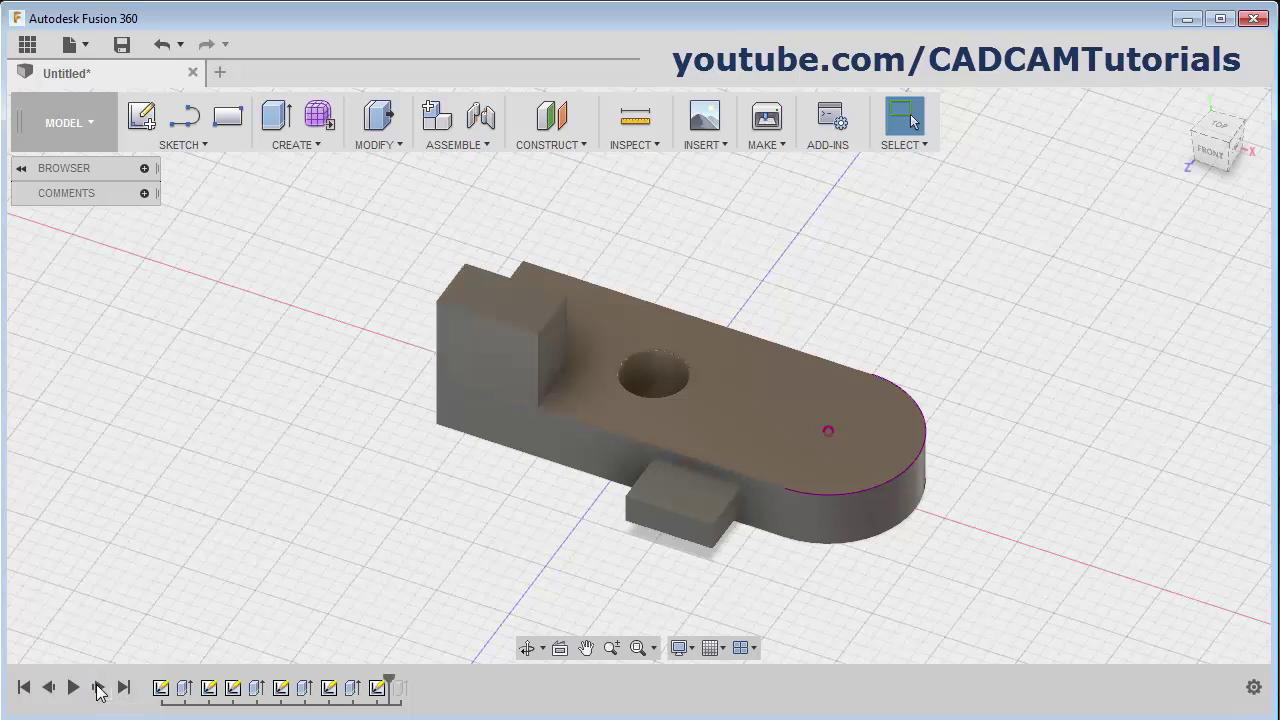
left_click(98, 688)
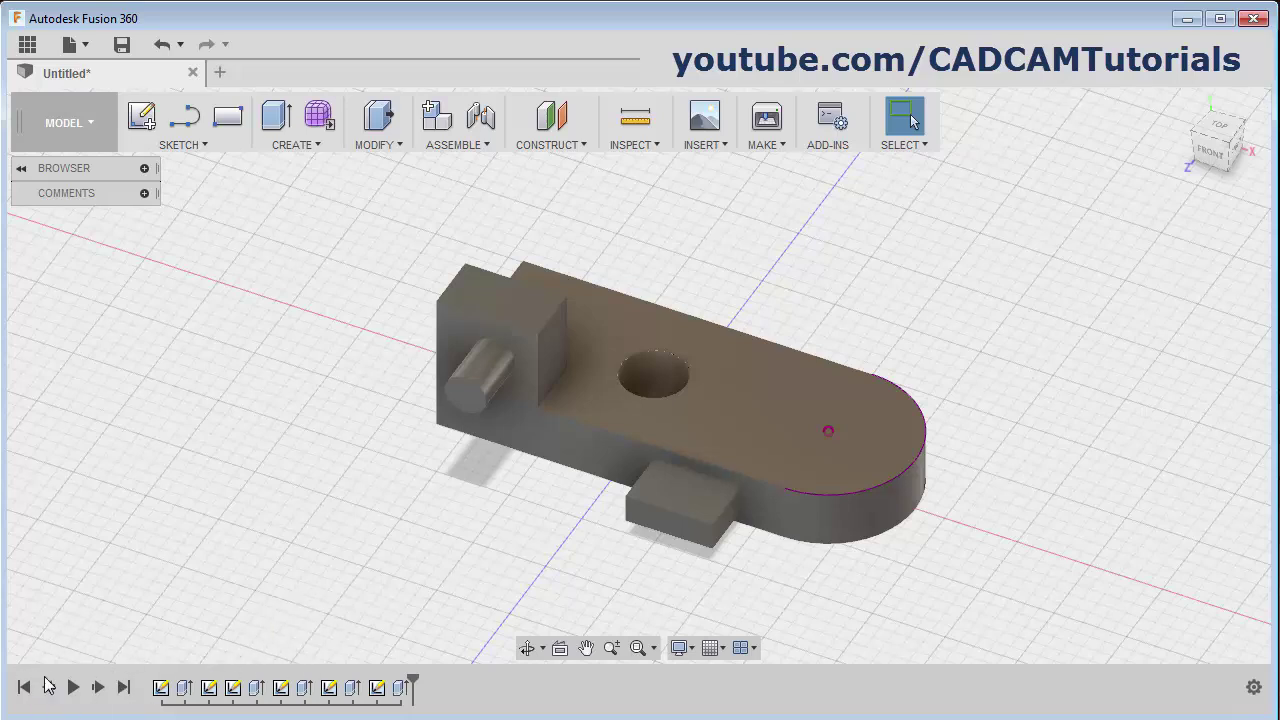
left_click(220, 73)
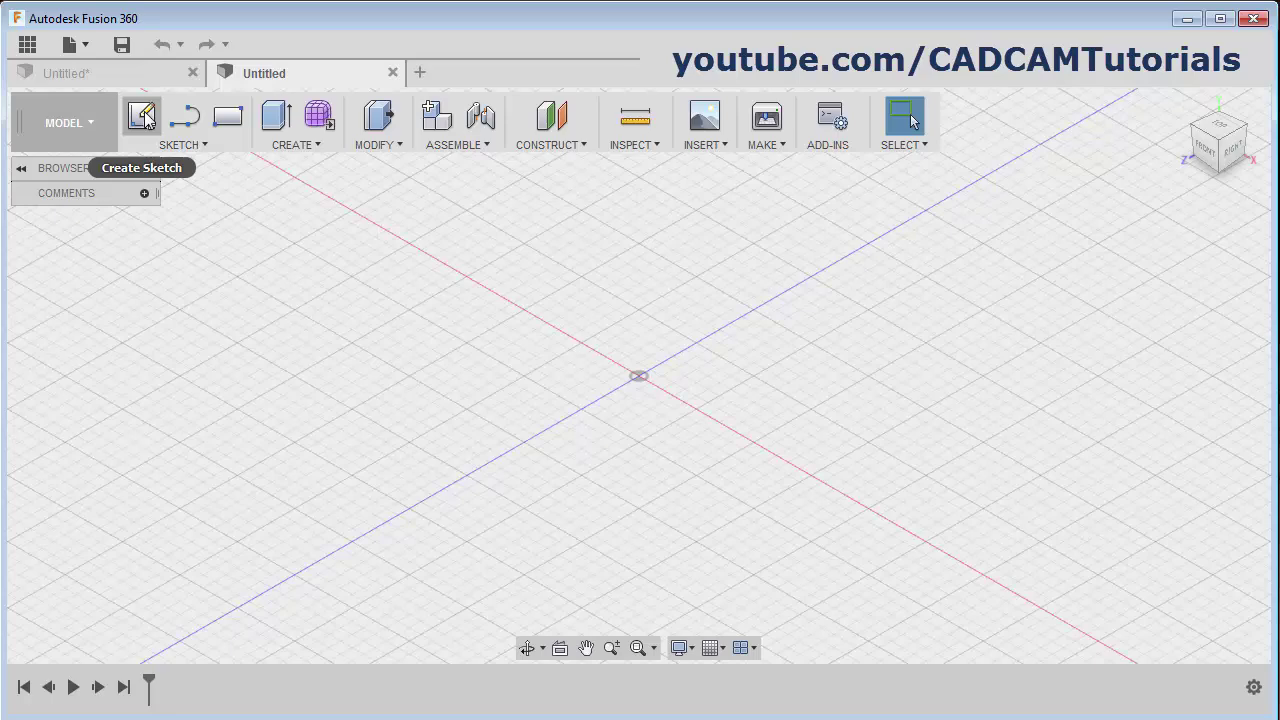
Start a sketch on the side plane and draw the E's back edge and upper arm from the origin
left_click(143, 116)
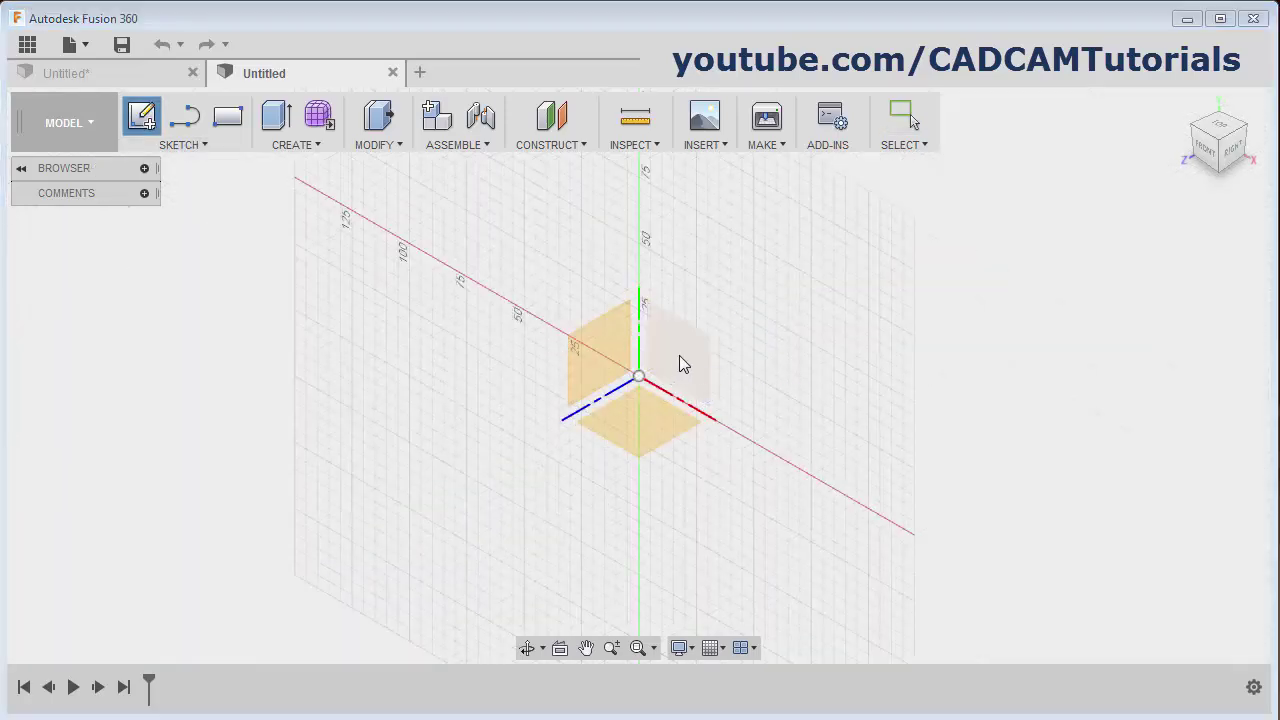
left_click(597, 370)
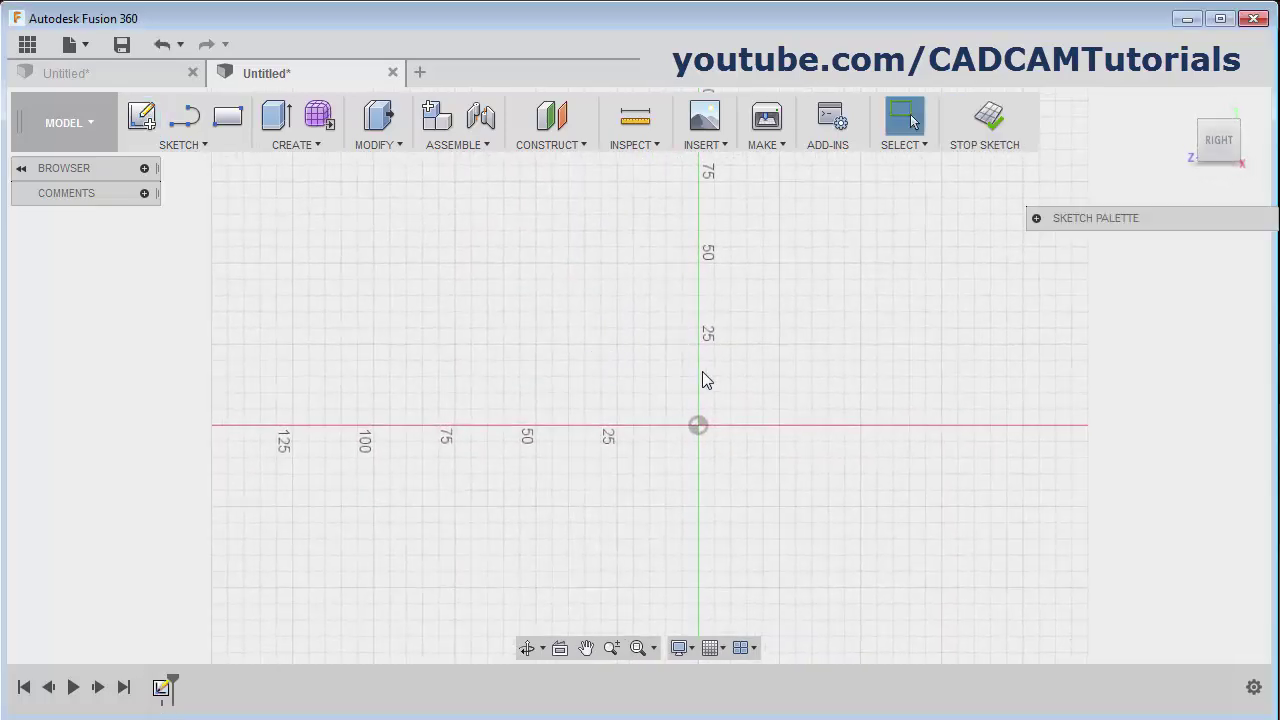
left_click(184, 116)
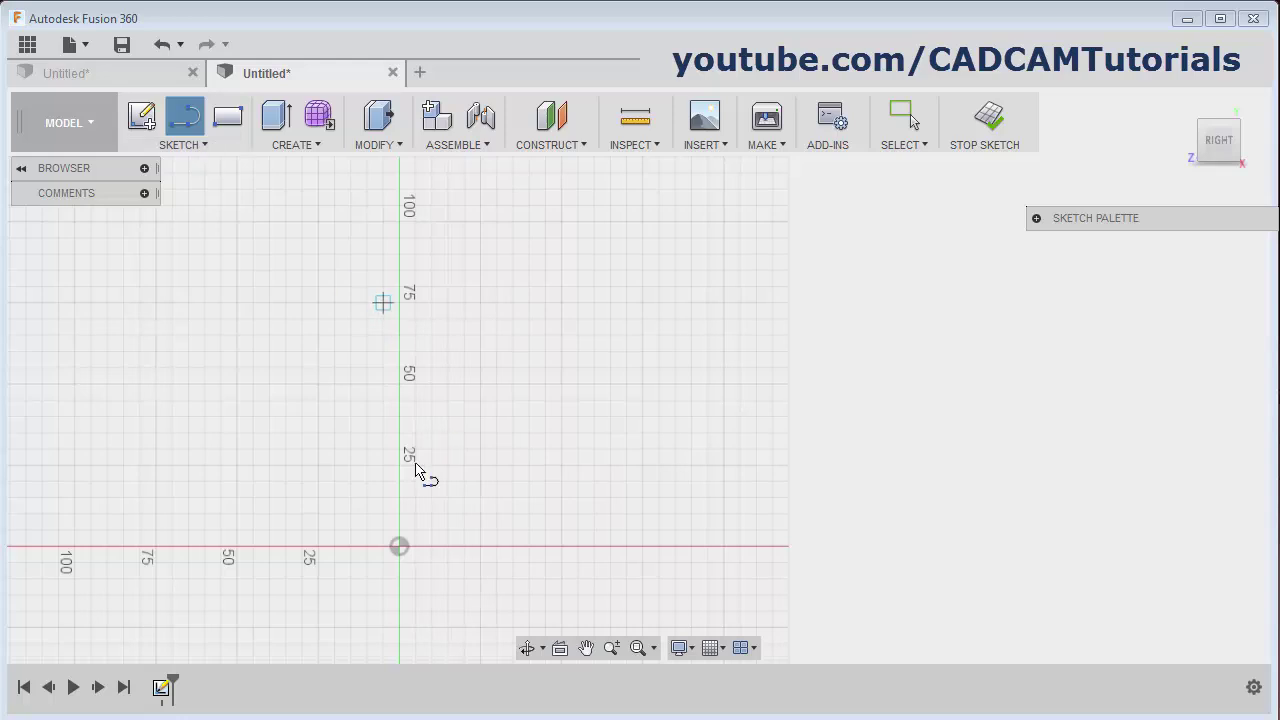
left_click(399, 546)
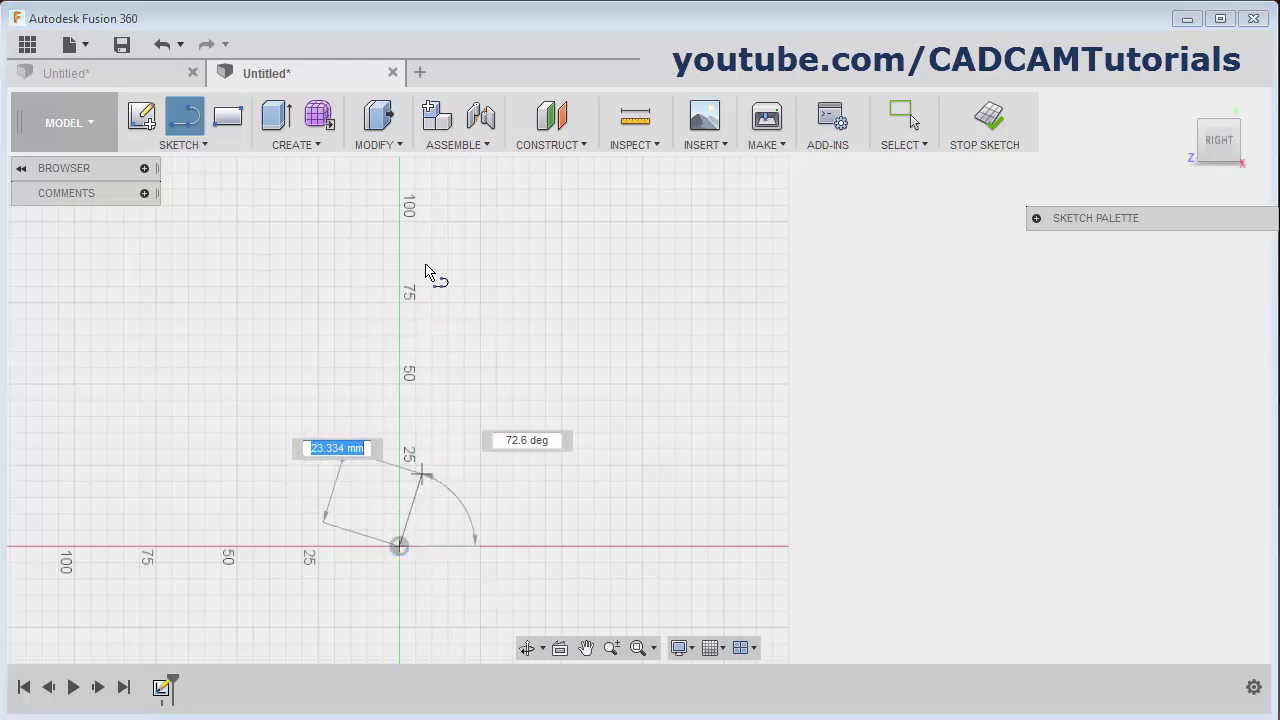
left_click(399, 190)
left_click(609, 192)
left_click(642, 286)
left_click(642, 319)
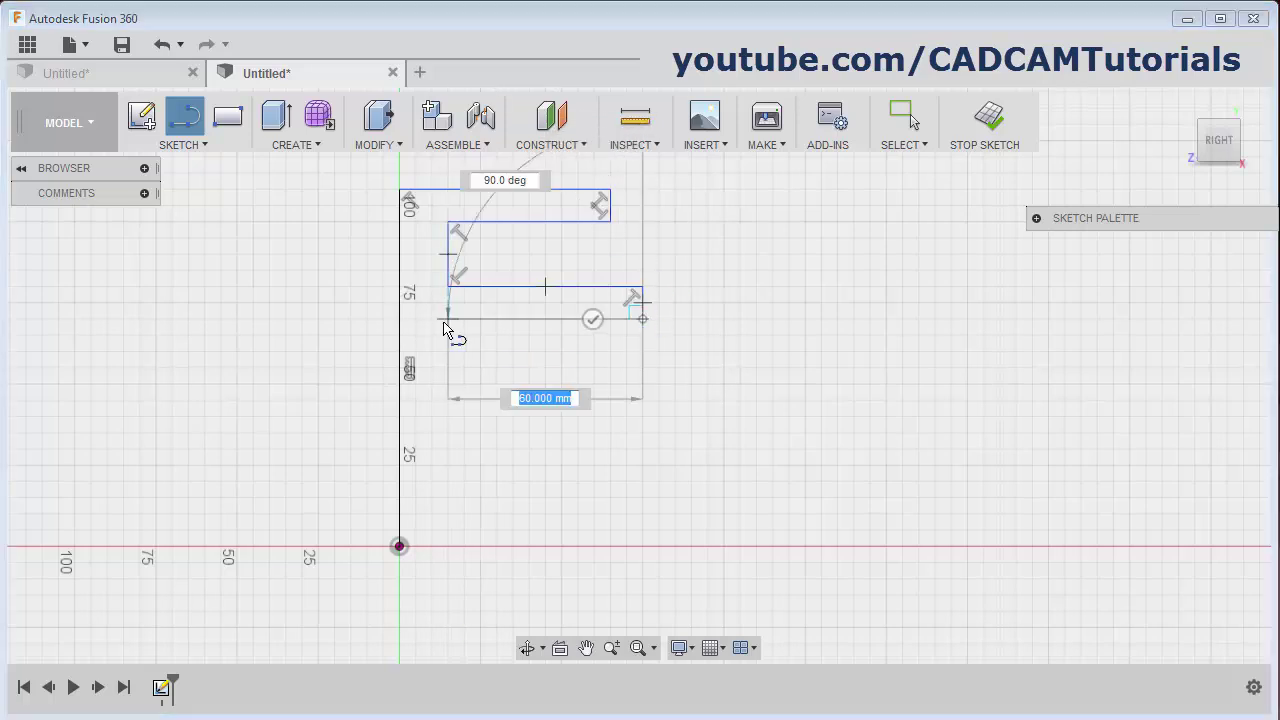
left_click(475, 321)
Continue the outline around the middle and bottom arms, close it at the origin, and finish
left_click(474, 383)
left_click(610, 383)
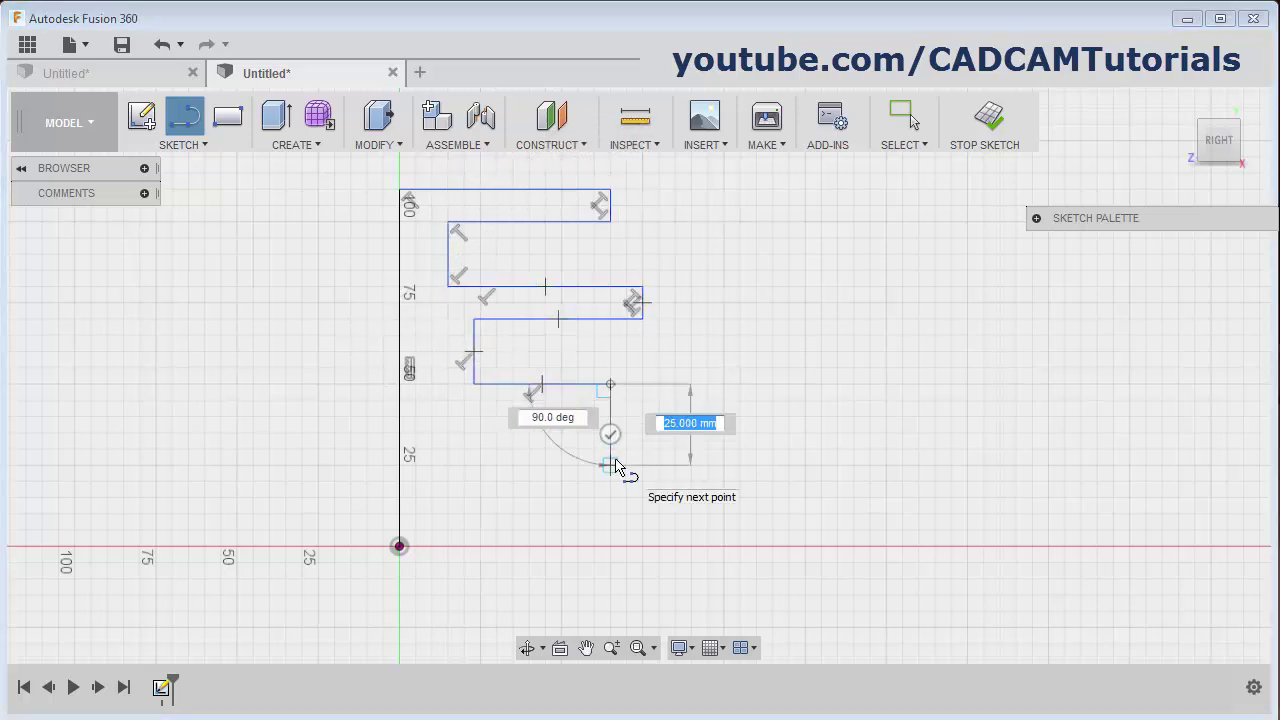
left_click(610, 465)
left_click(448, 465)
left_click(448, 497)
left_click(642, 497)
left_click(642, 546)
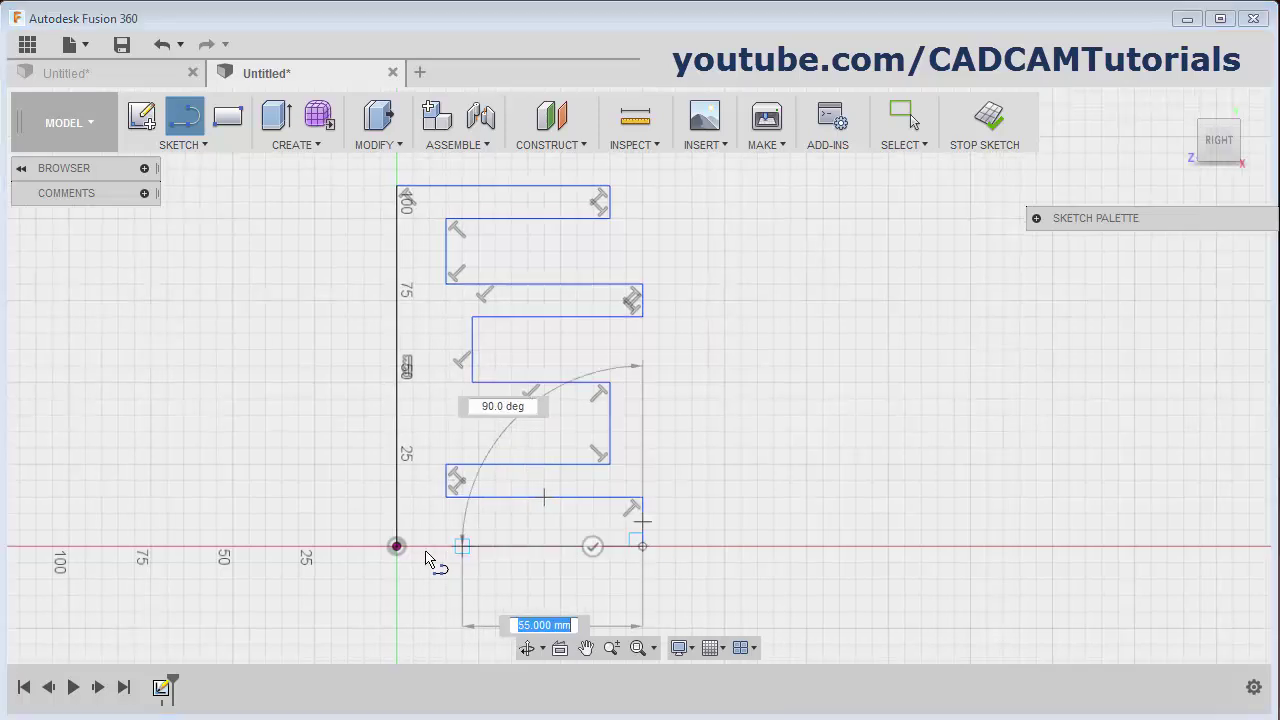
left_click(398, 547)
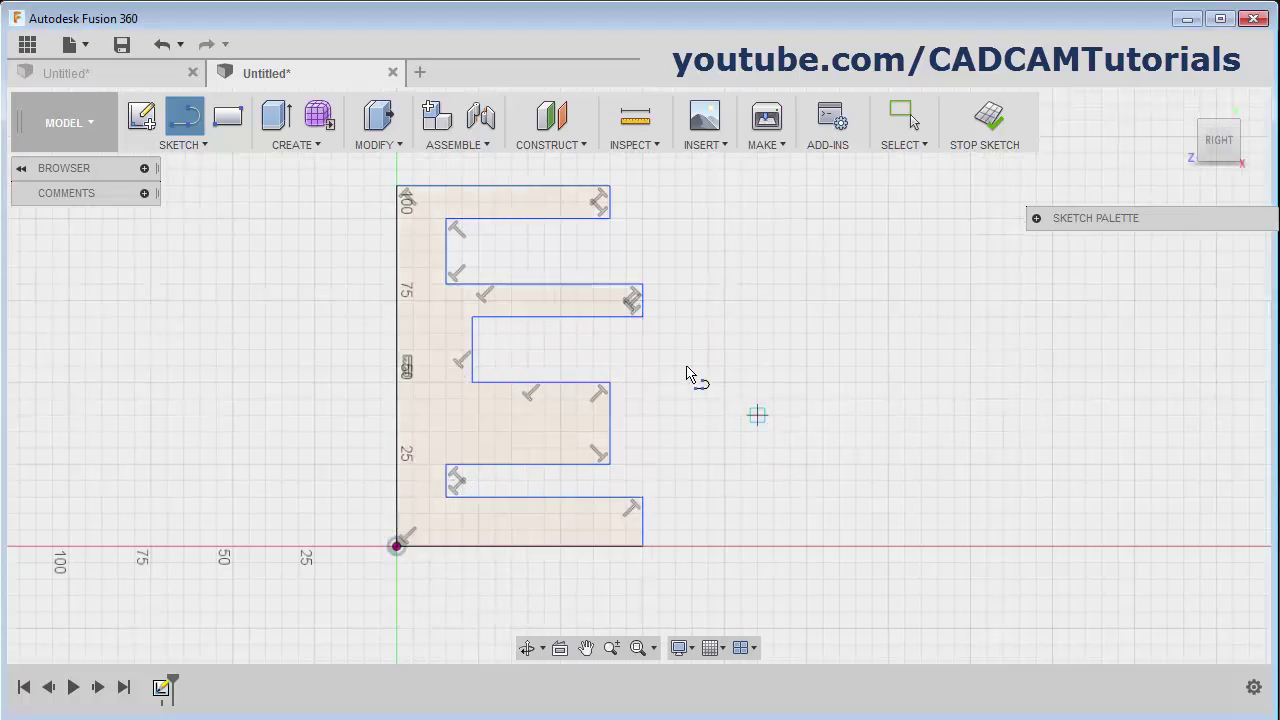
key("Escape")
scroll(667, 380, "down", 1)
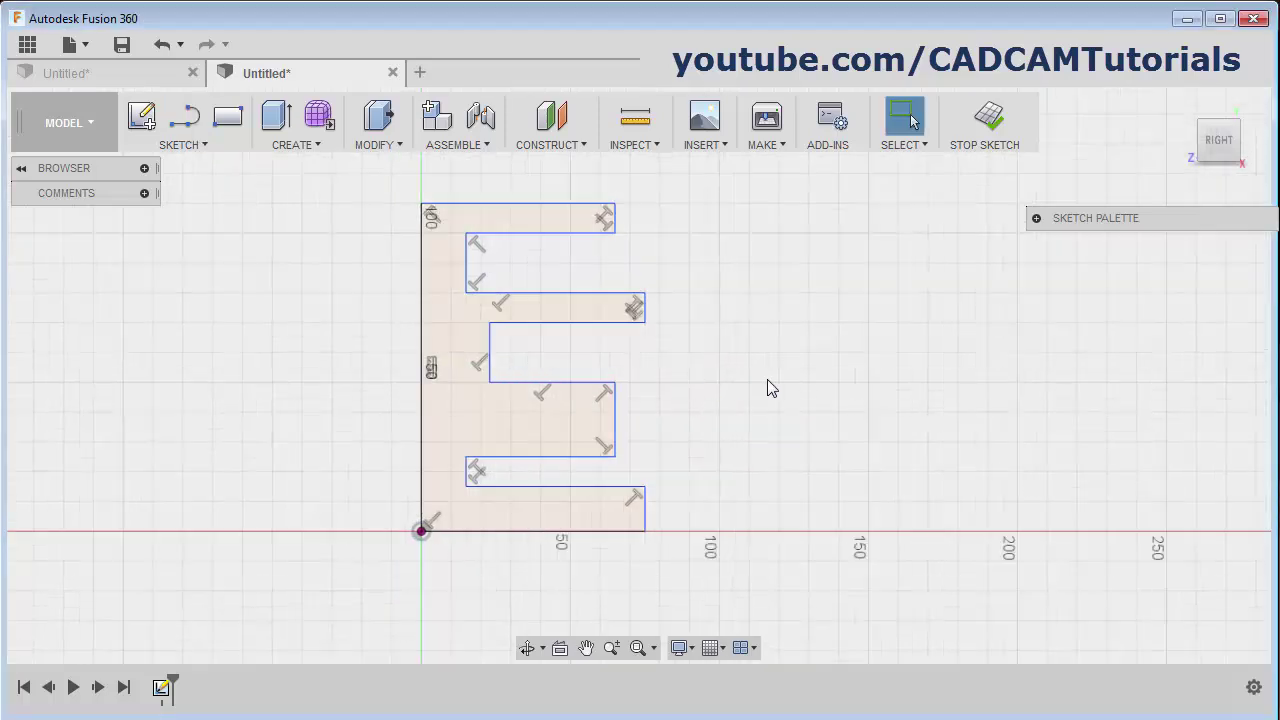
left_click(987, 148)
Extrude the E profile 20 mm
mouse_move(758, 410)
middle_mouse_down()
mouse_move(733, 428)
mouse_move(786, 394)
mouse_move(700, 409)
mouse_move(706, 426)
middle_mouse_up()
scroll(762, 457, "down", 1)
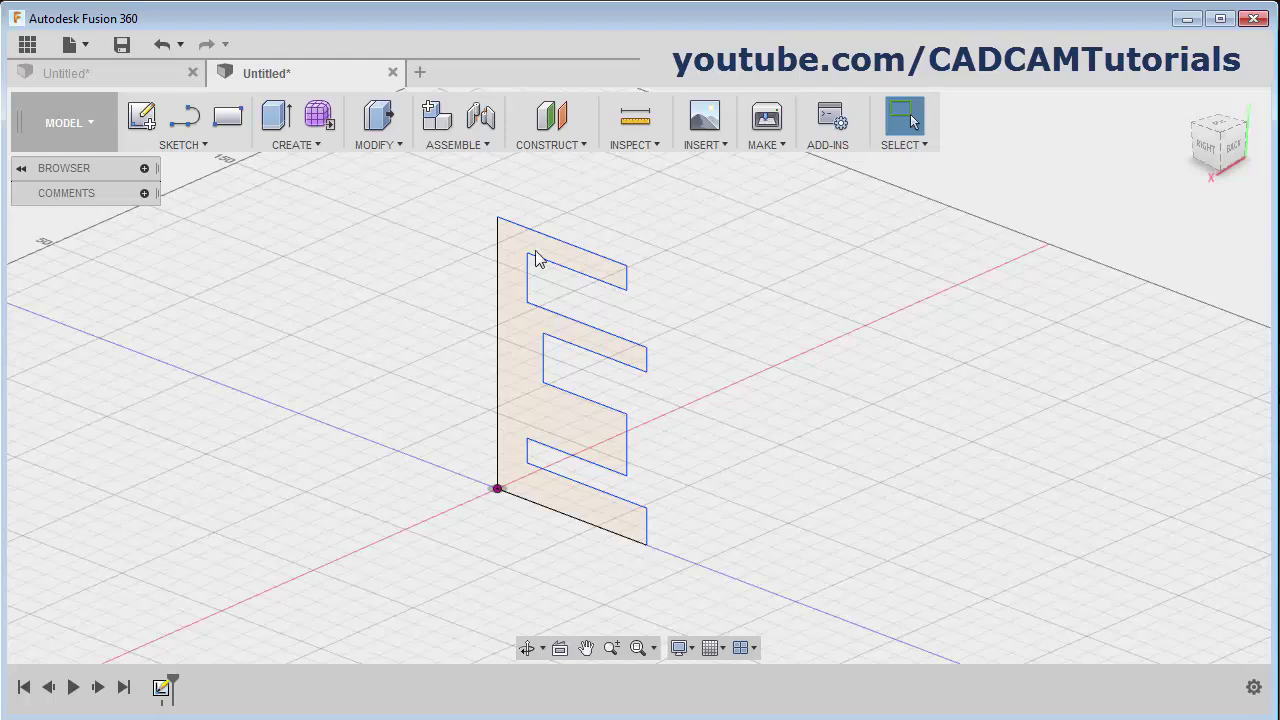
left_click(279, 120)
left_click(561, 416)
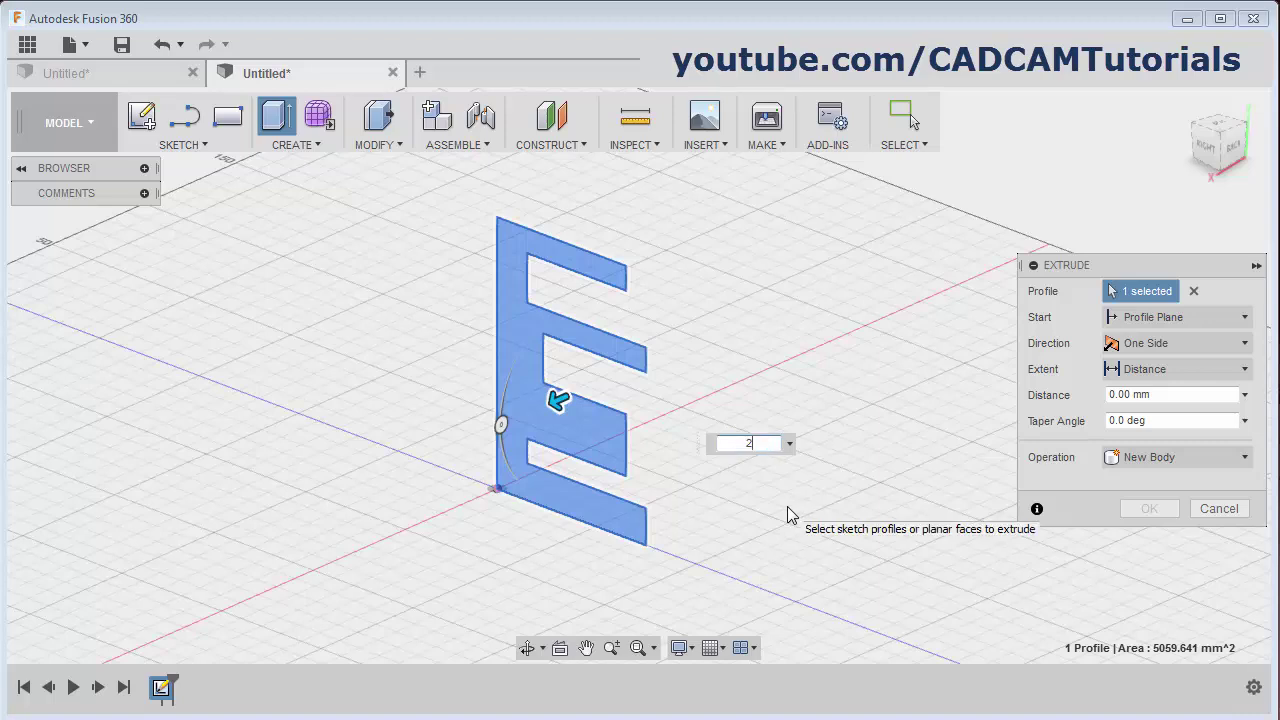
type("20")
key("Return")
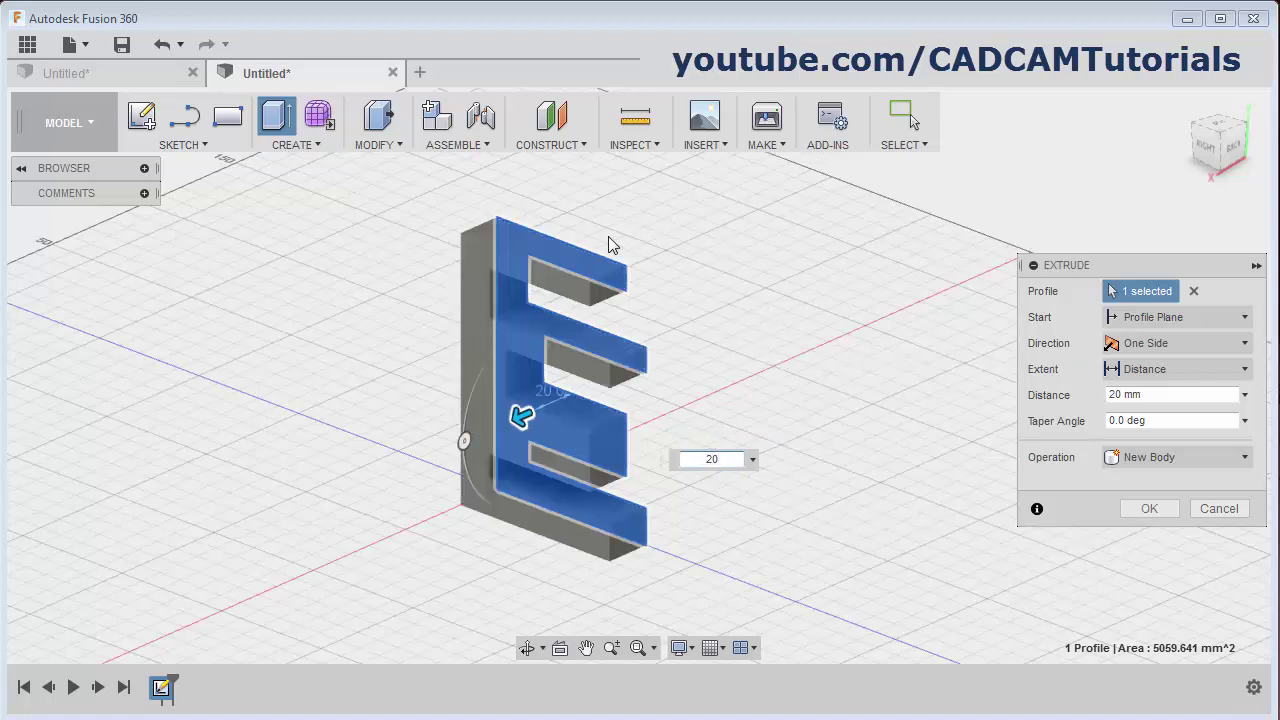
Change the extrusion direction to Symmetric and confirm the solid E
left_click(1246, 348)
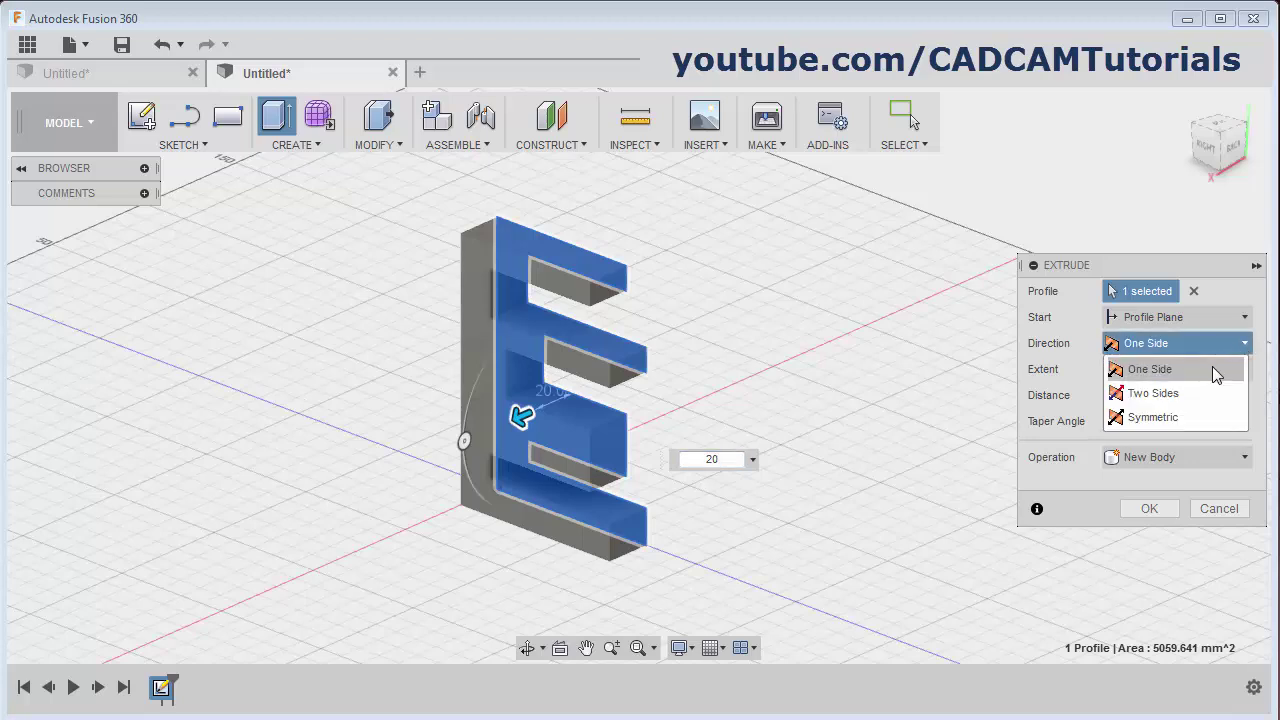
left_click(1184, 389)
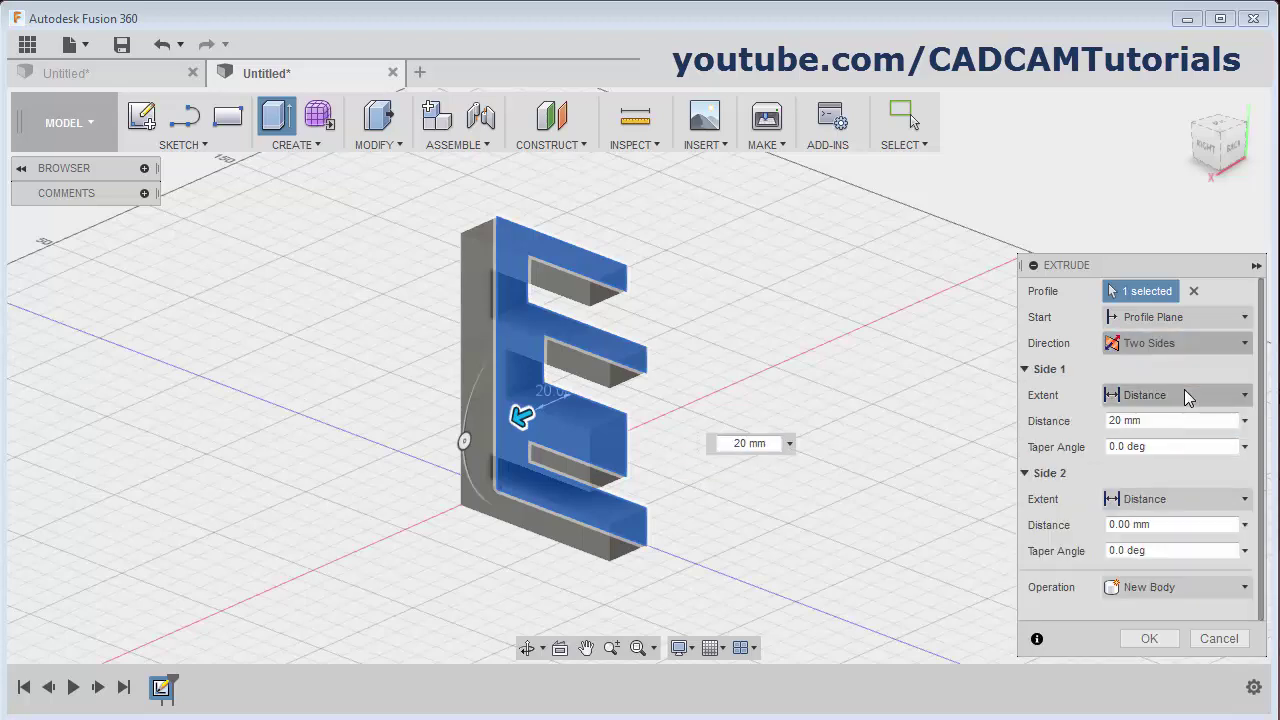
left_click(1175, 526)
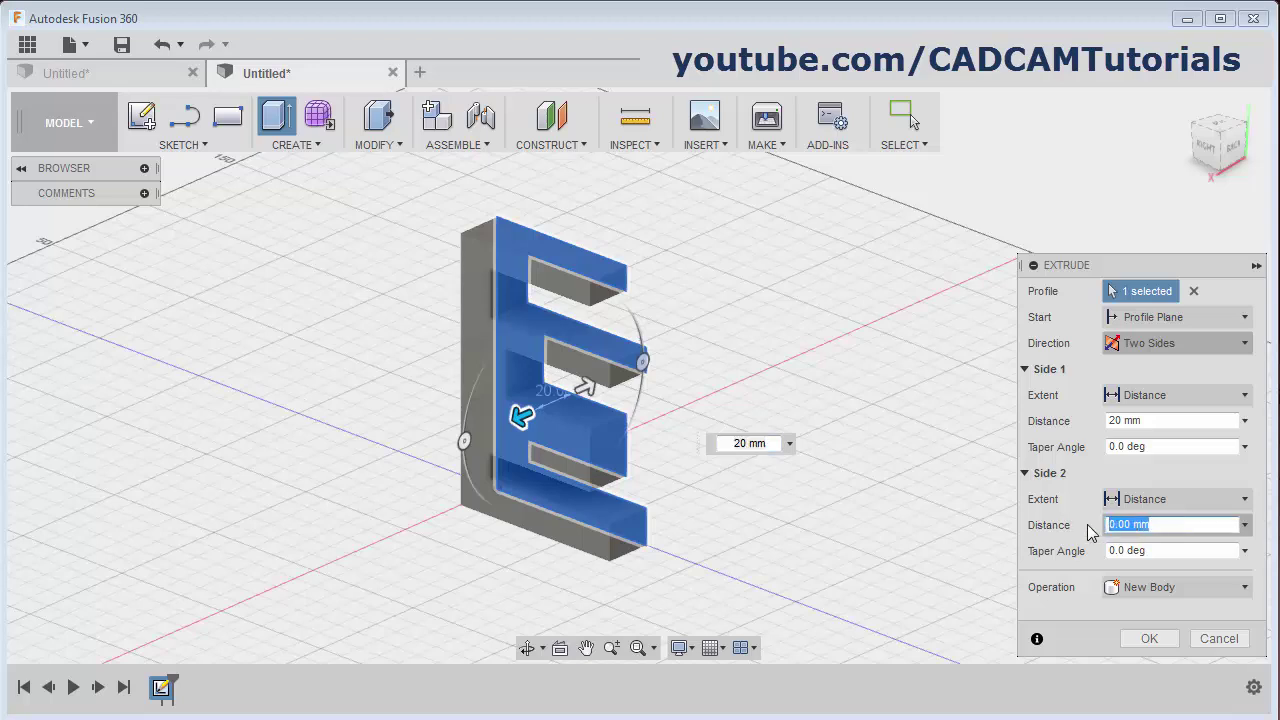
type("30")
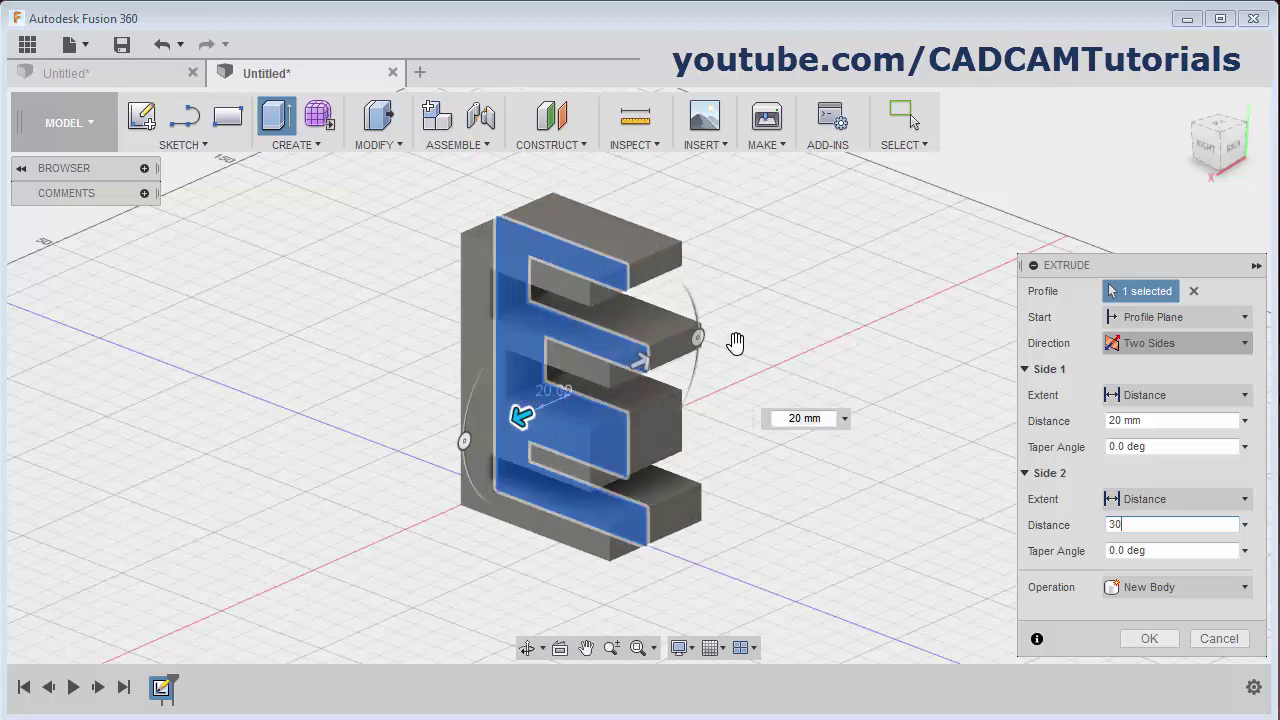
left_click(1246, 344)
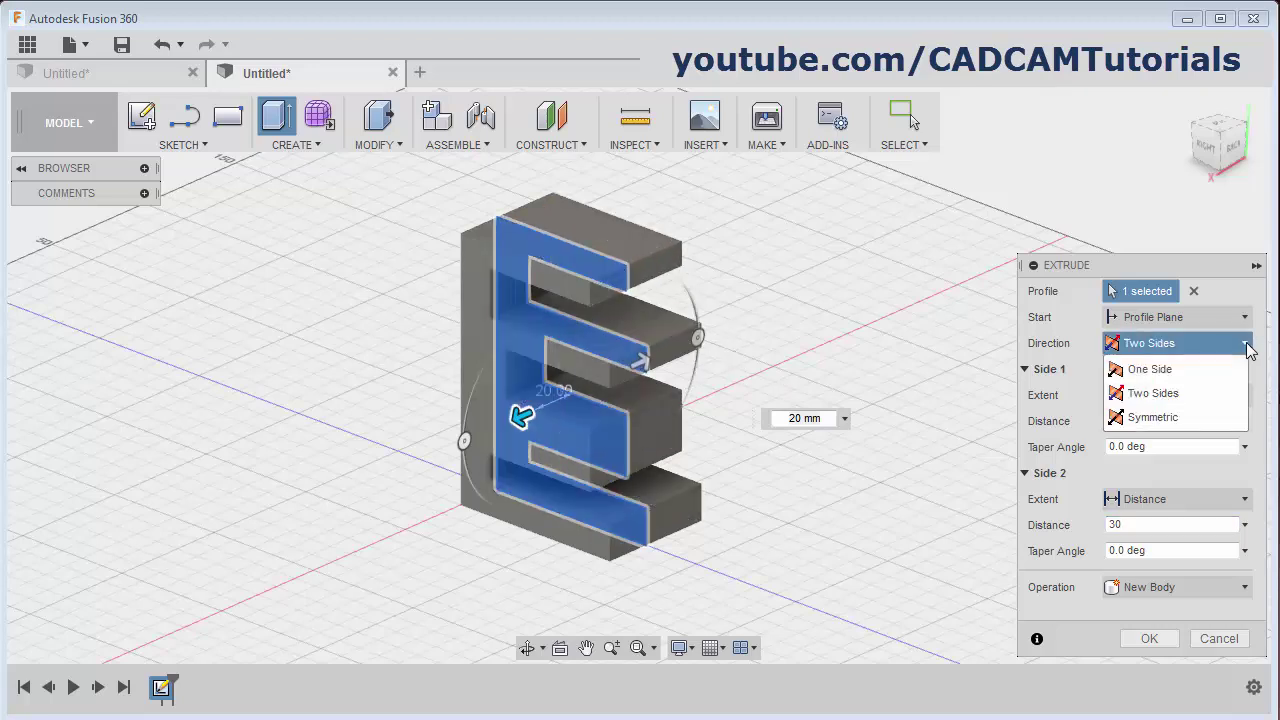
left_click(1176, 417)
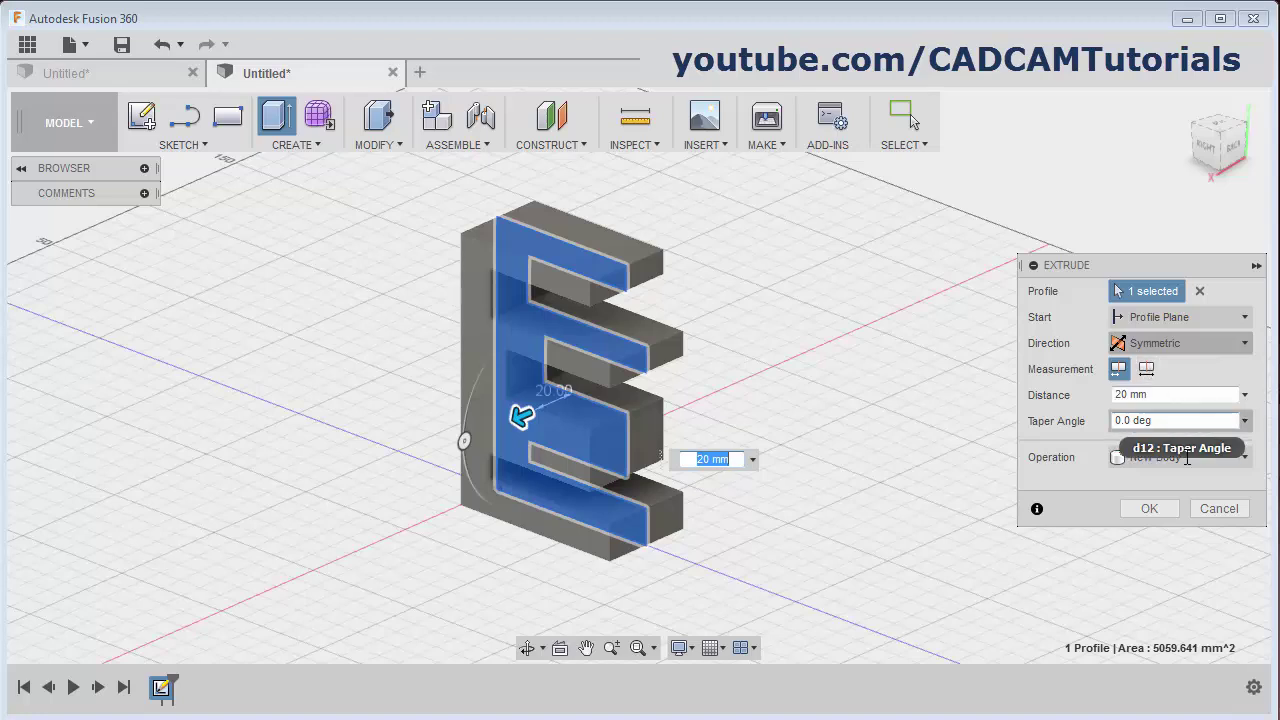
left_click(1150, 508)
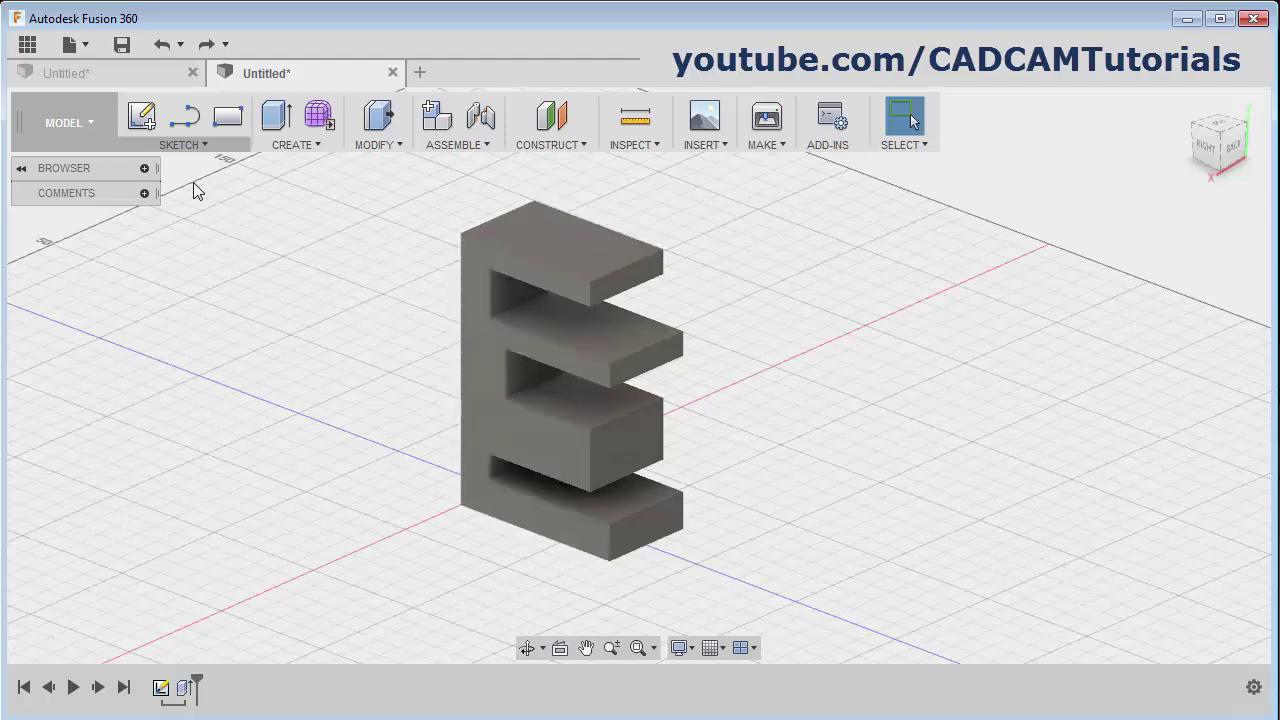
Draw a center-diameter circle on the E's top face and finish the sketch
left_click(143, 122)
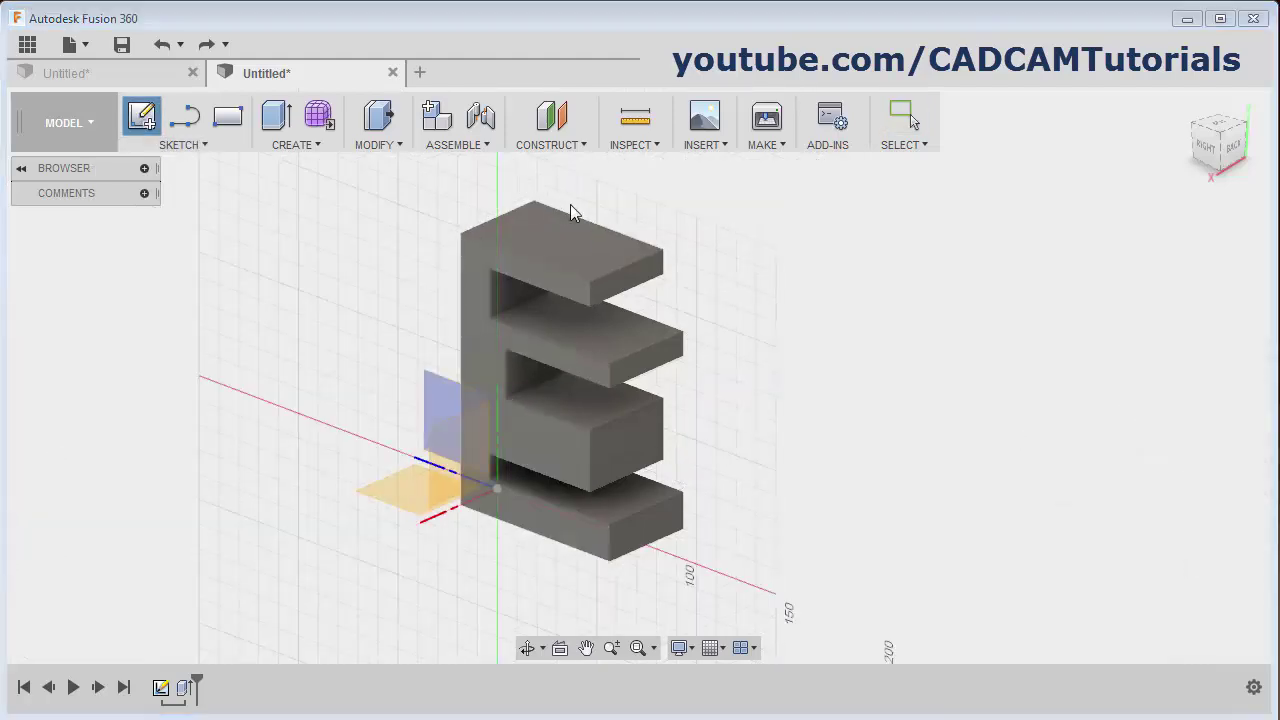
left_click(584, 242)
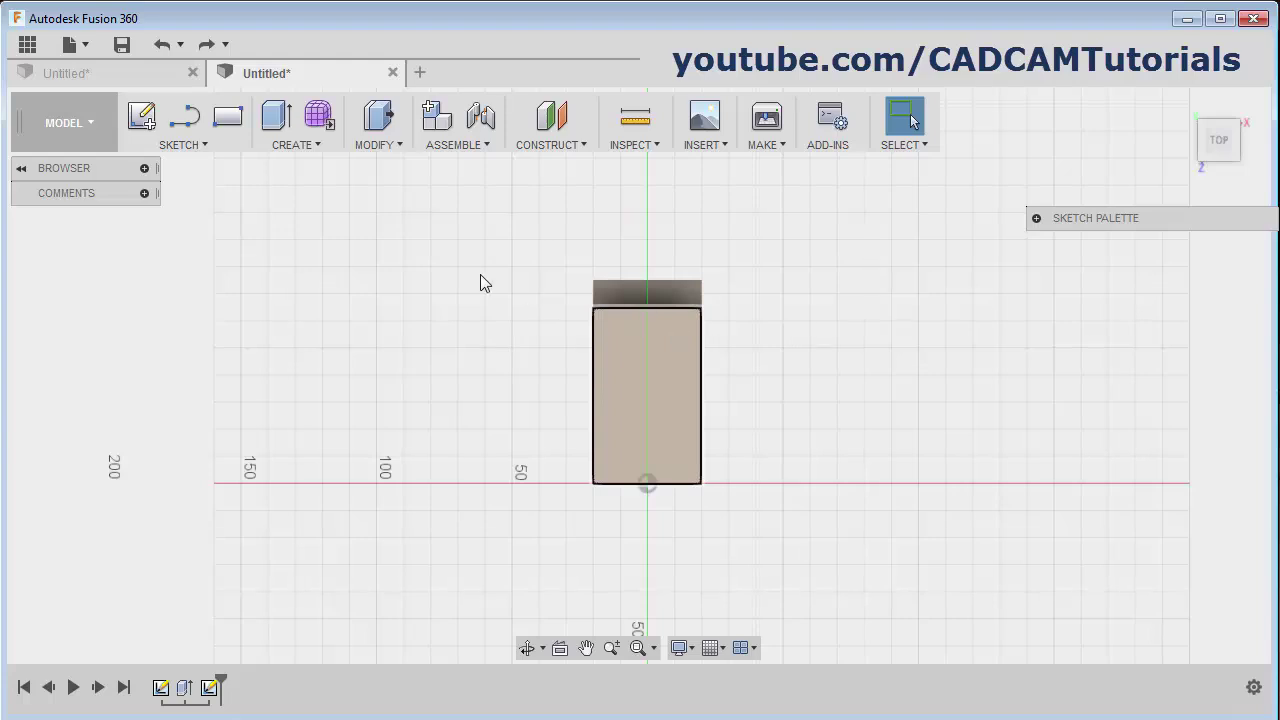
left_click(195, 145)
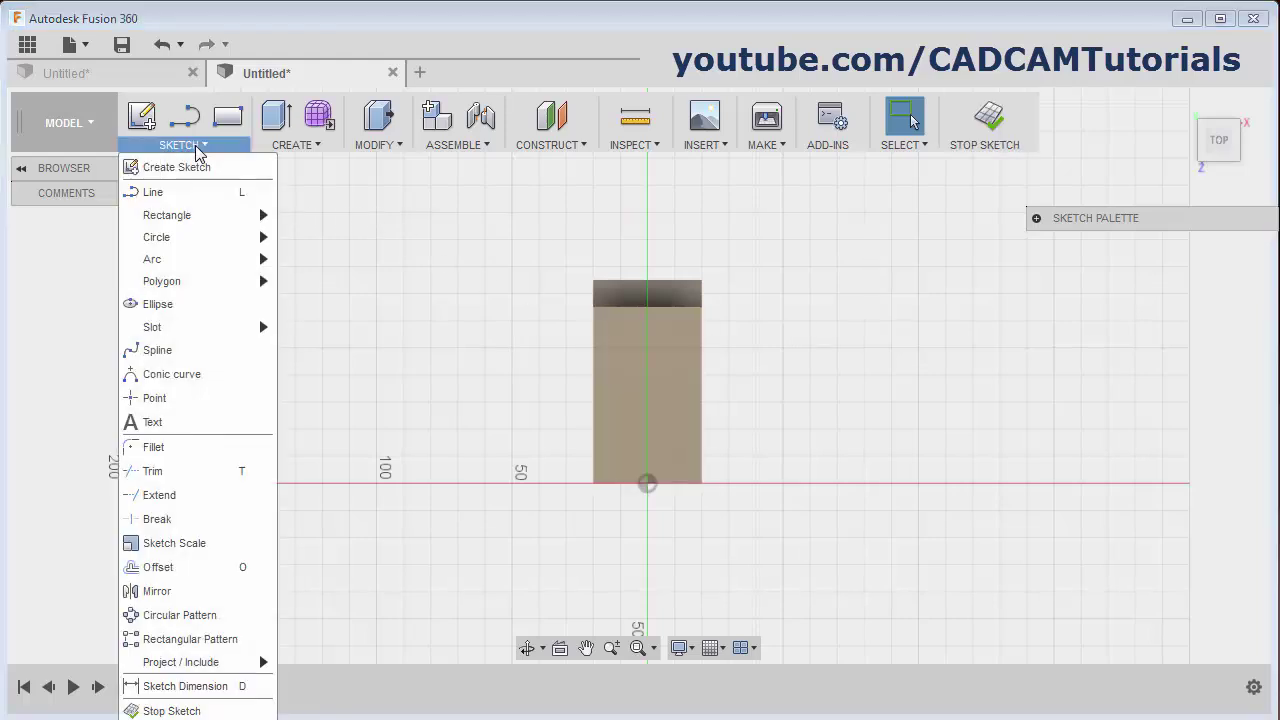
mouse_move(197, 246)
left_click(345, 241)
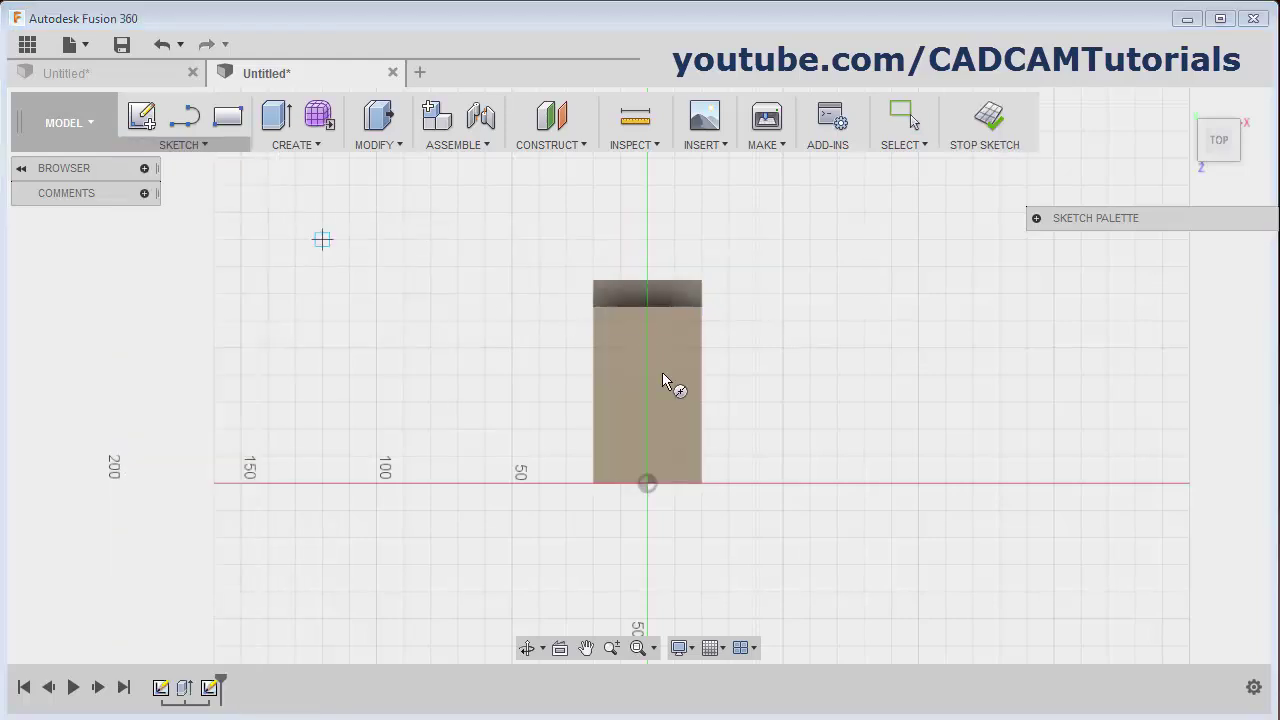
left_click(648, 387)
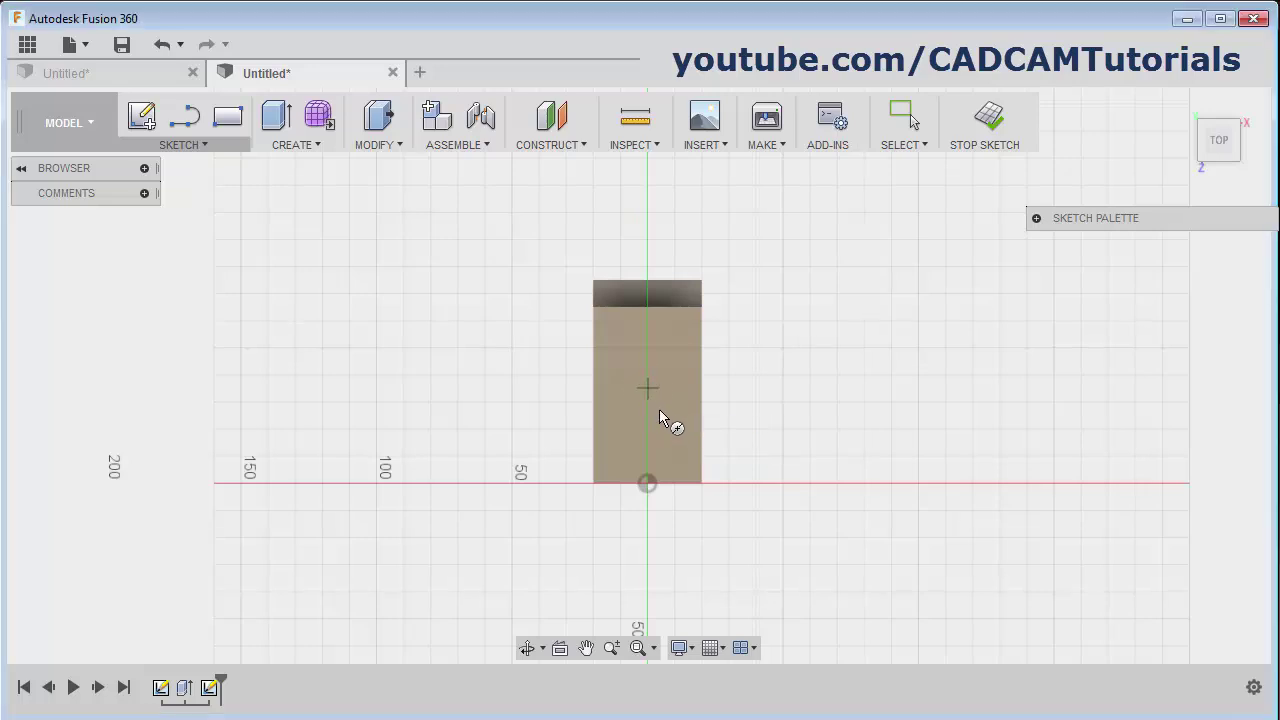
left_click(664, 415)
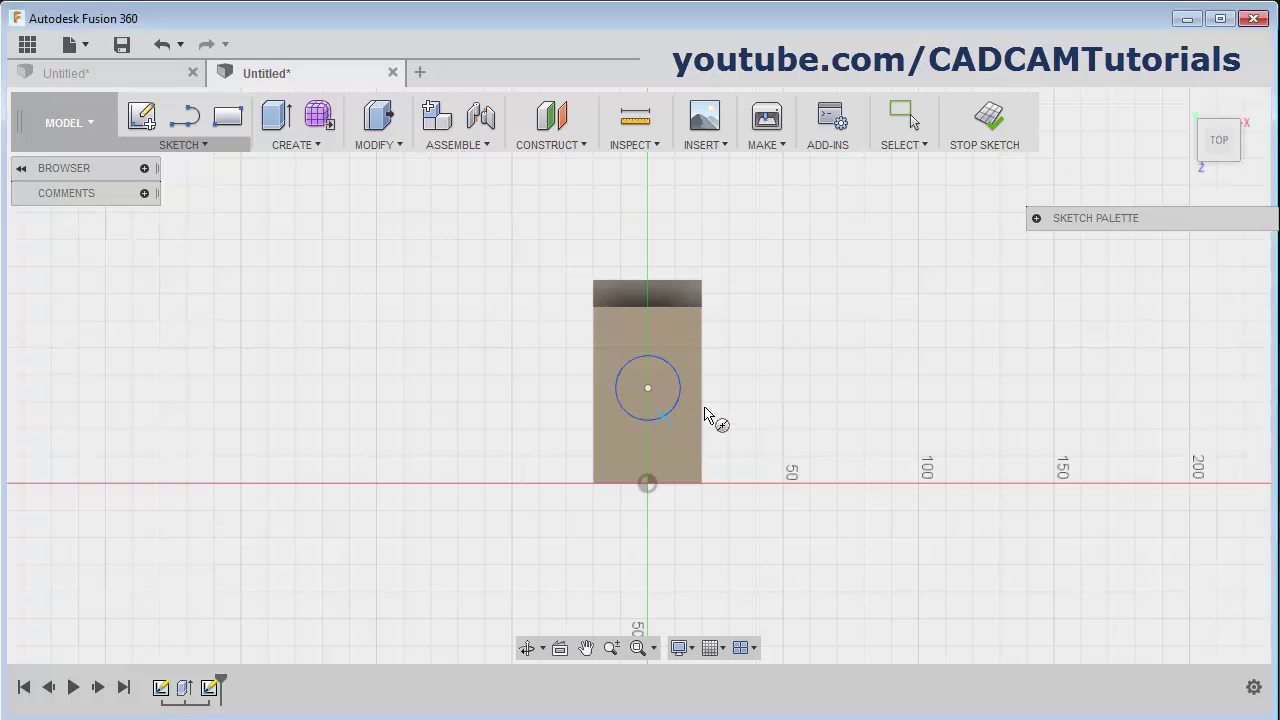
left_click(987, 118)
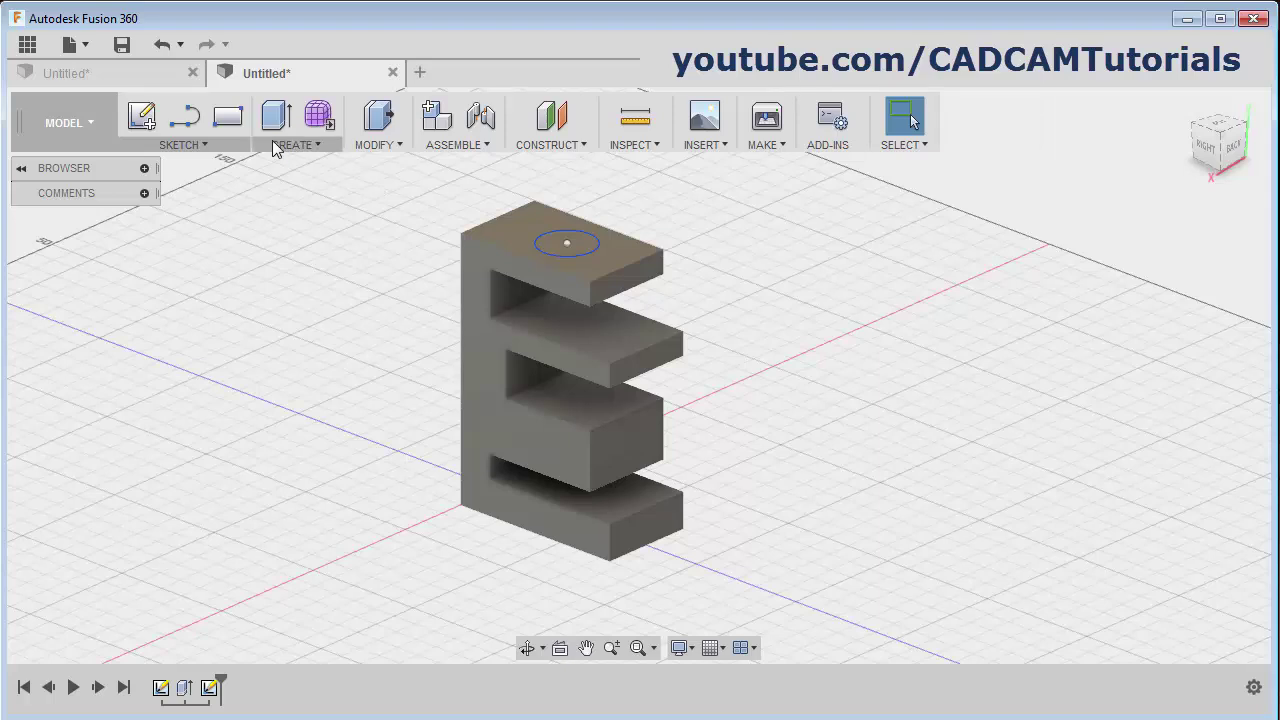
Extrude the circle as a cut, first 20 mm, then to the middle arm's face
left_click(276, 118)
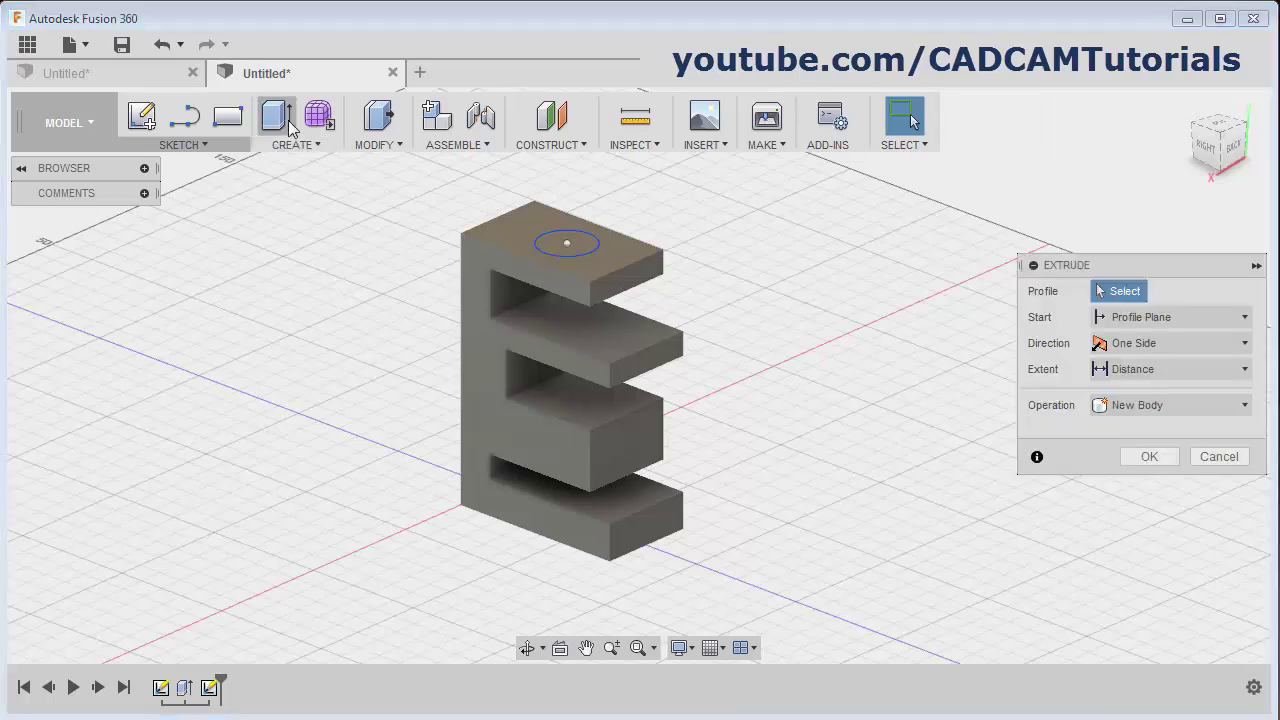
left_click(568, 243)
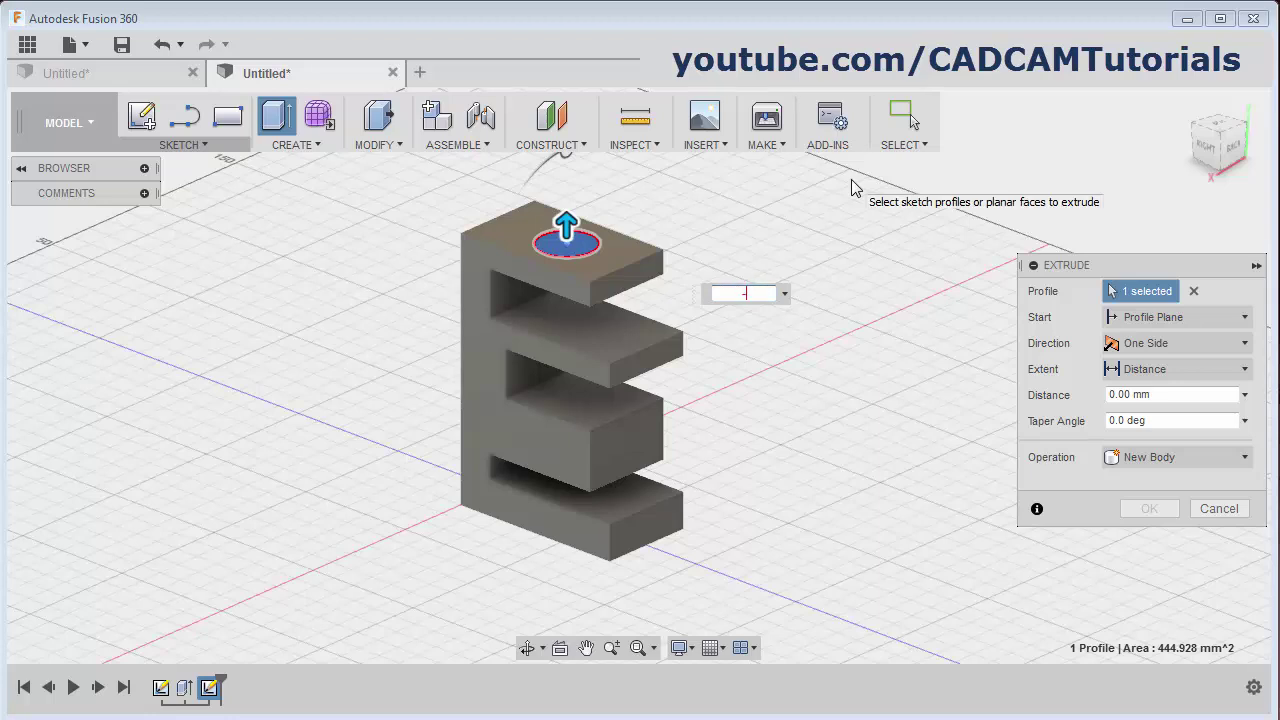
key("Return")
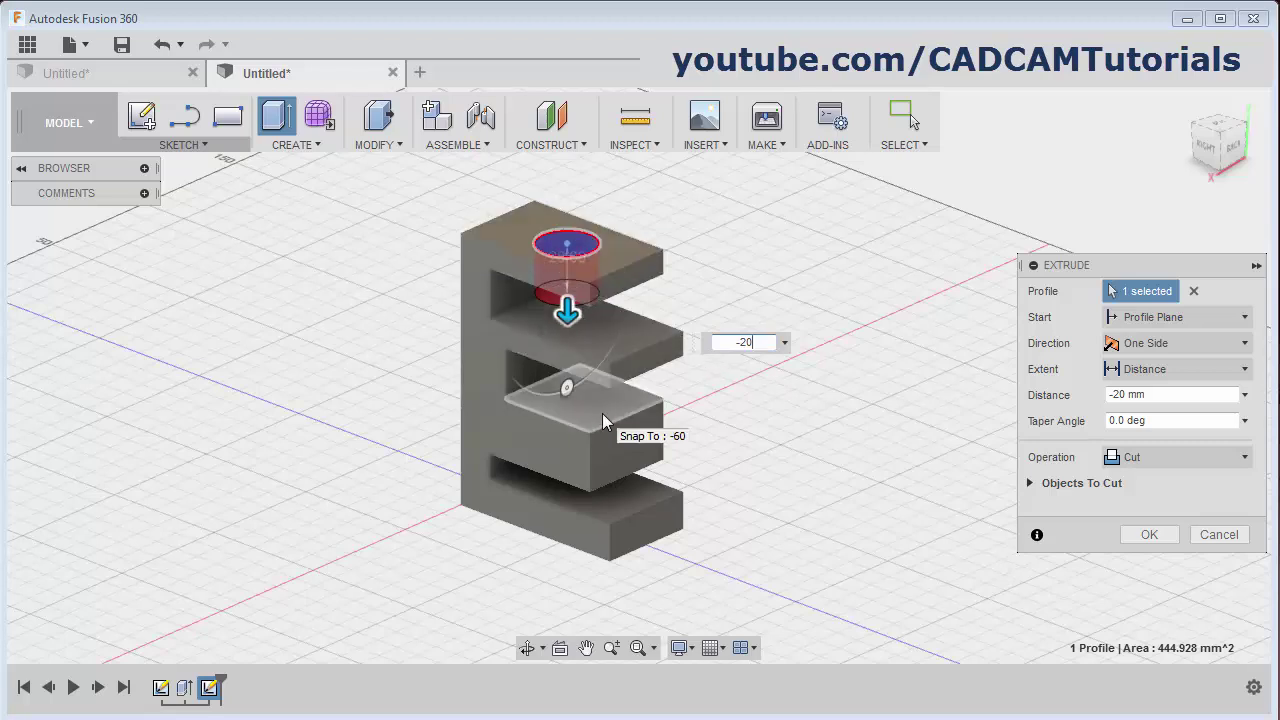
left_click(1243, 370)
left_click(1165, 421)
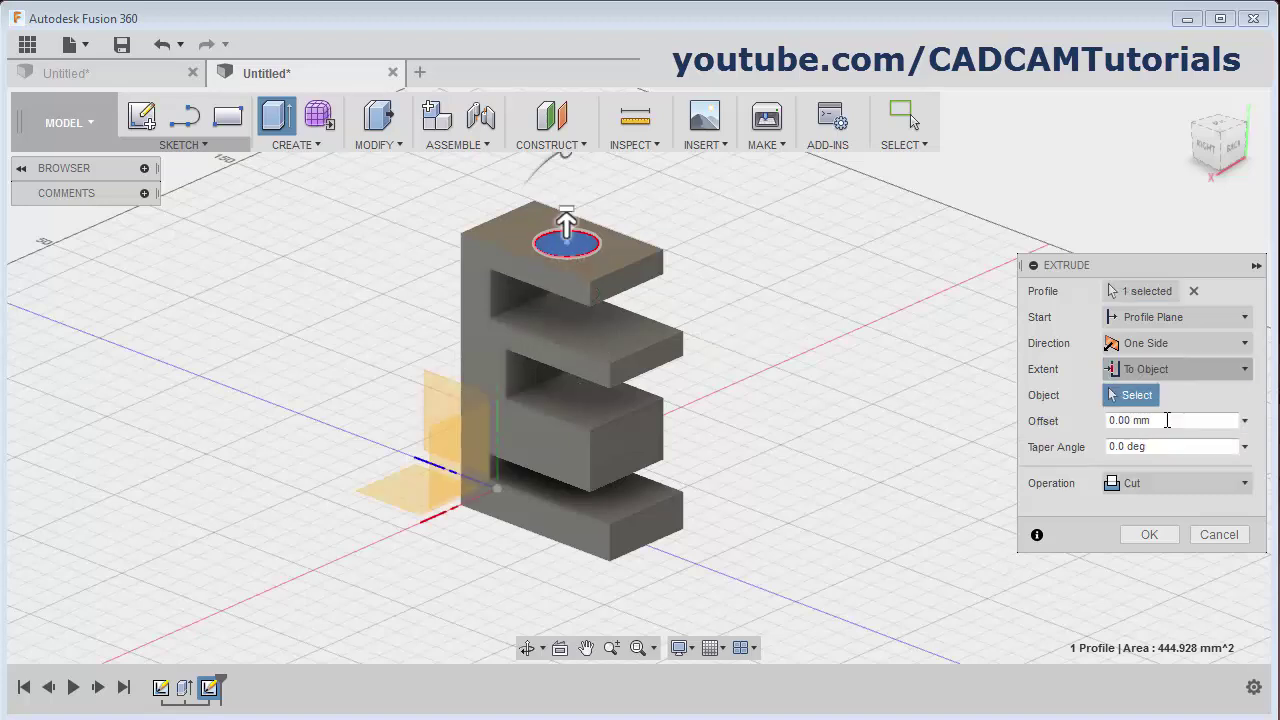
left_click(584, 406)
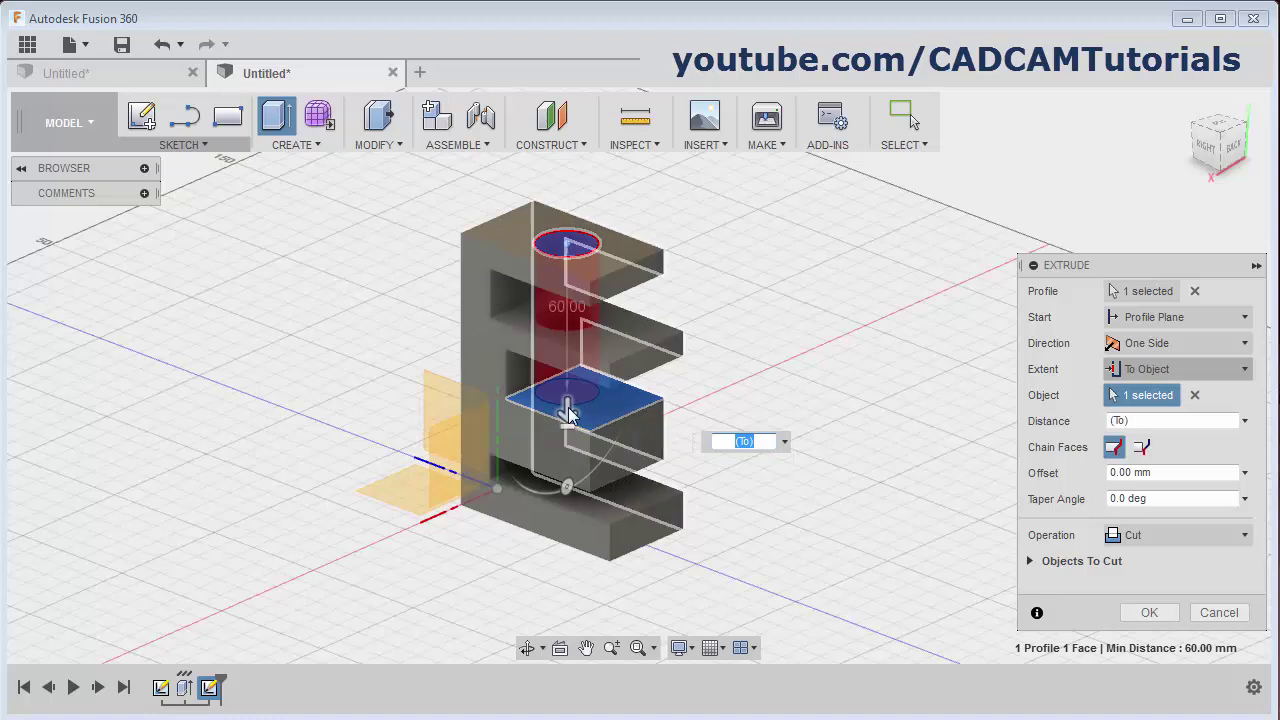
Change the cut extent to All, confirm, and orbit to inspect the hole
left_click(1236, 370)
left_click(1138, 446)
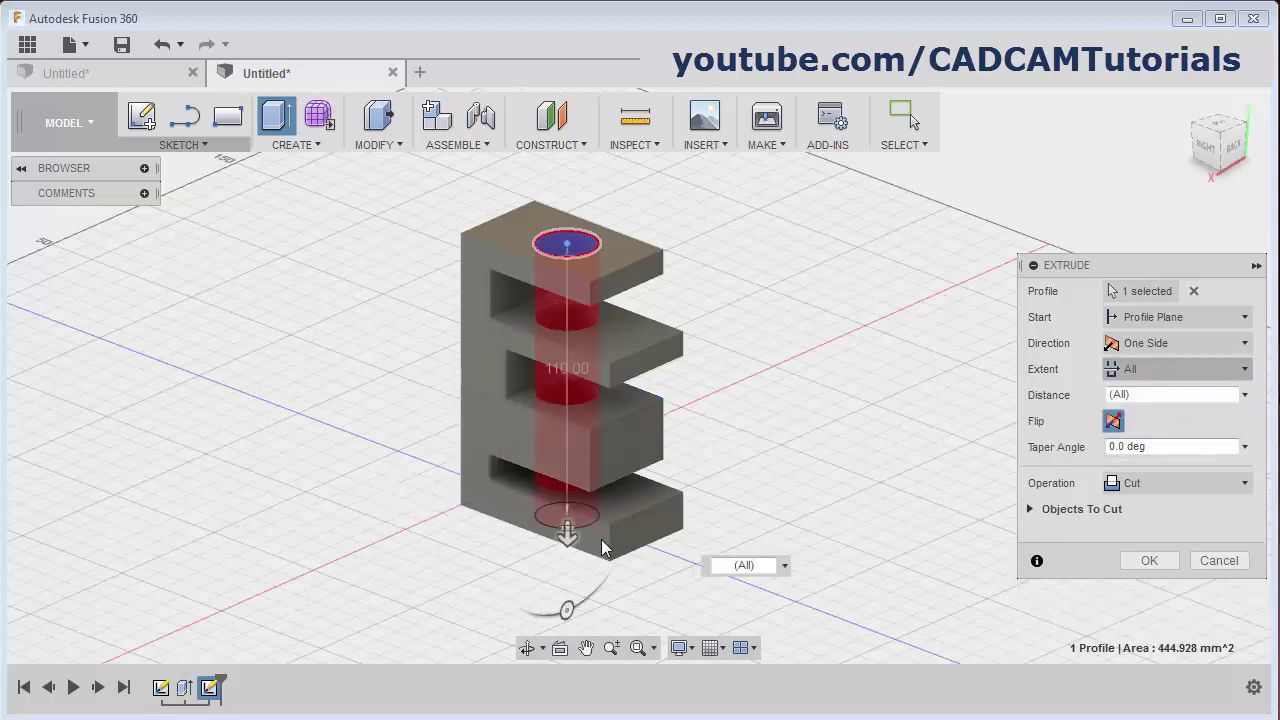
left_click(1149, 562)
middle_click_drag(798, 437, 451, 460, "shift")
Delete Extrude2 and Sketch3 from the timeline, then orbit around the solid E
left_click(232, 690)
right_click(232, 690)
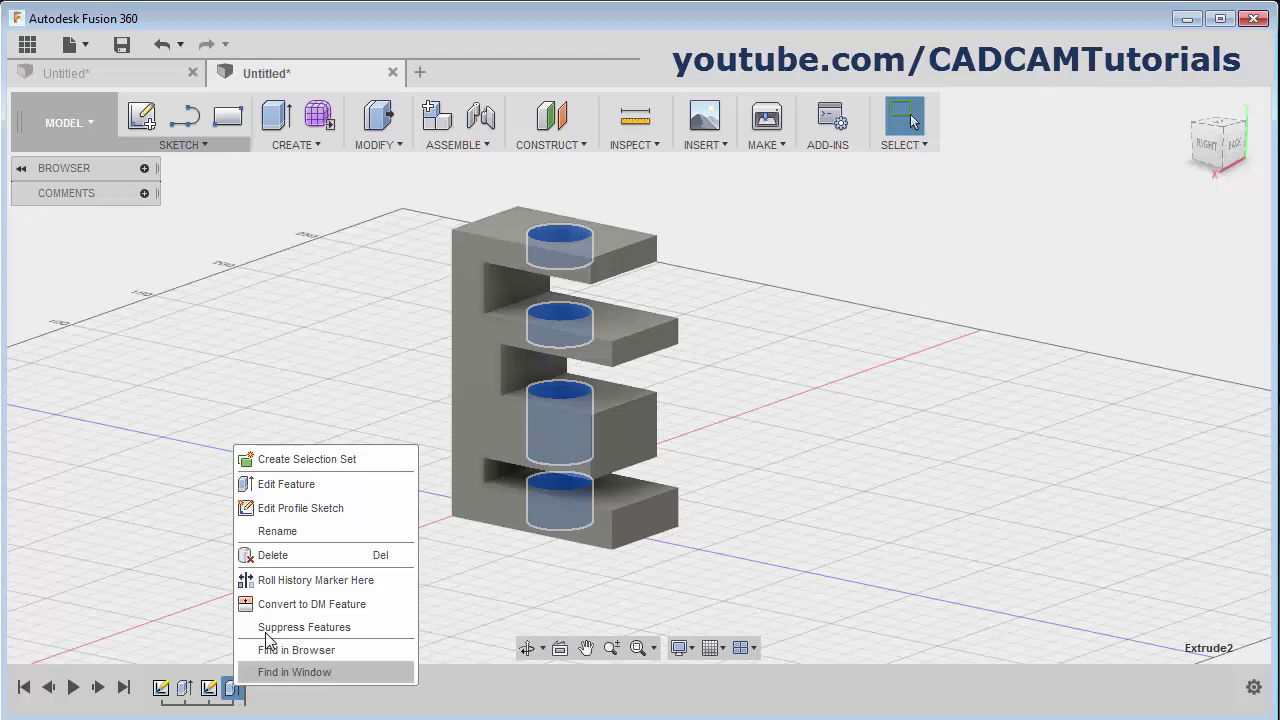
left_click(288, 556)
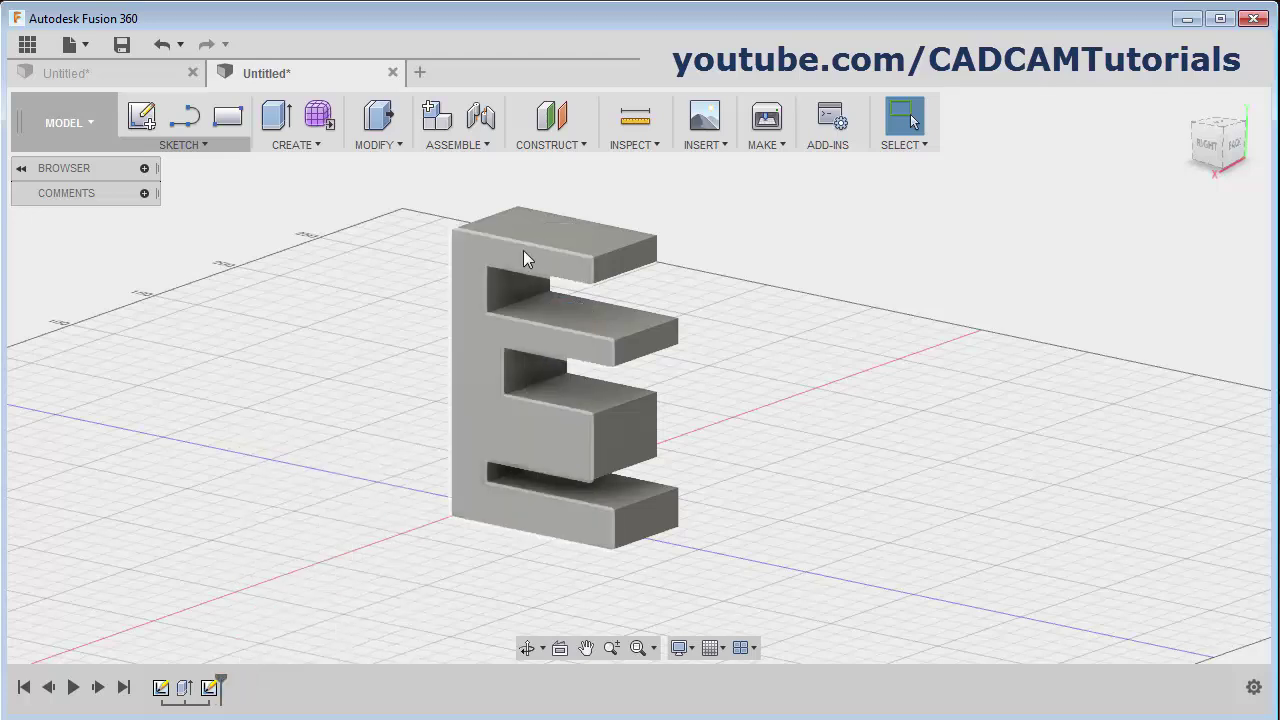
left_click(210, 688)
right_click(210, 688)
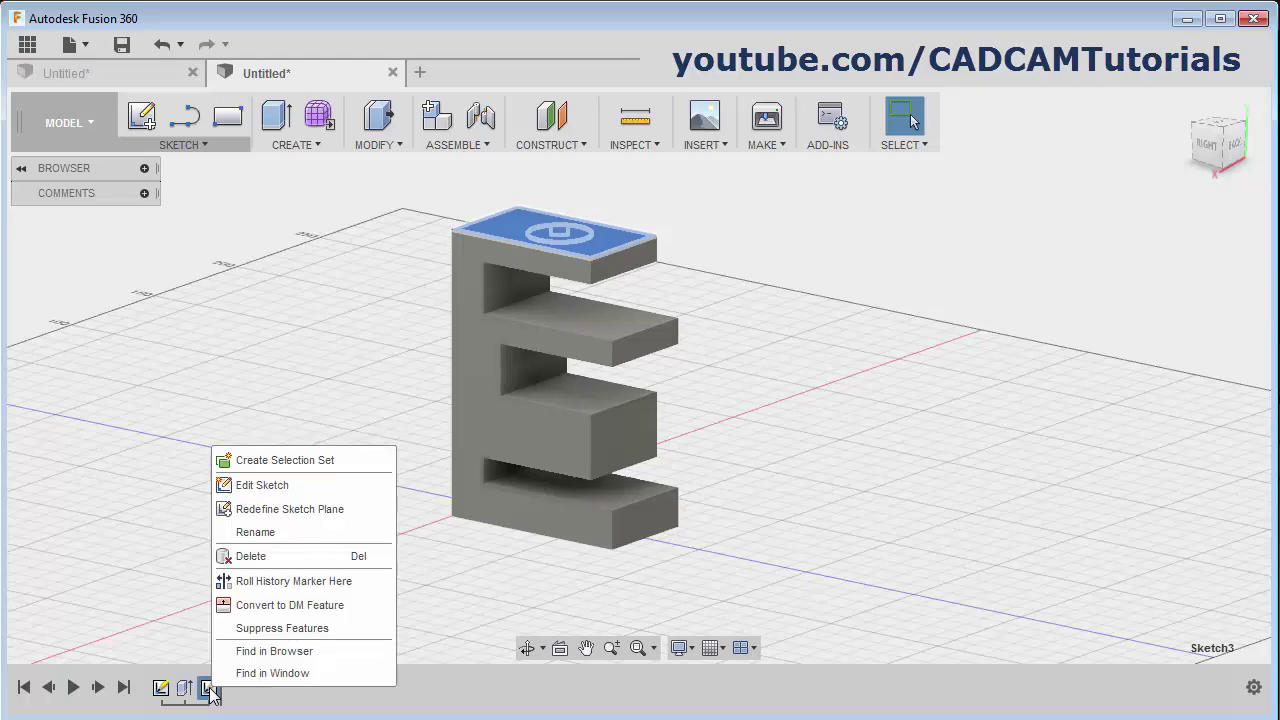
left_click(284, 560)
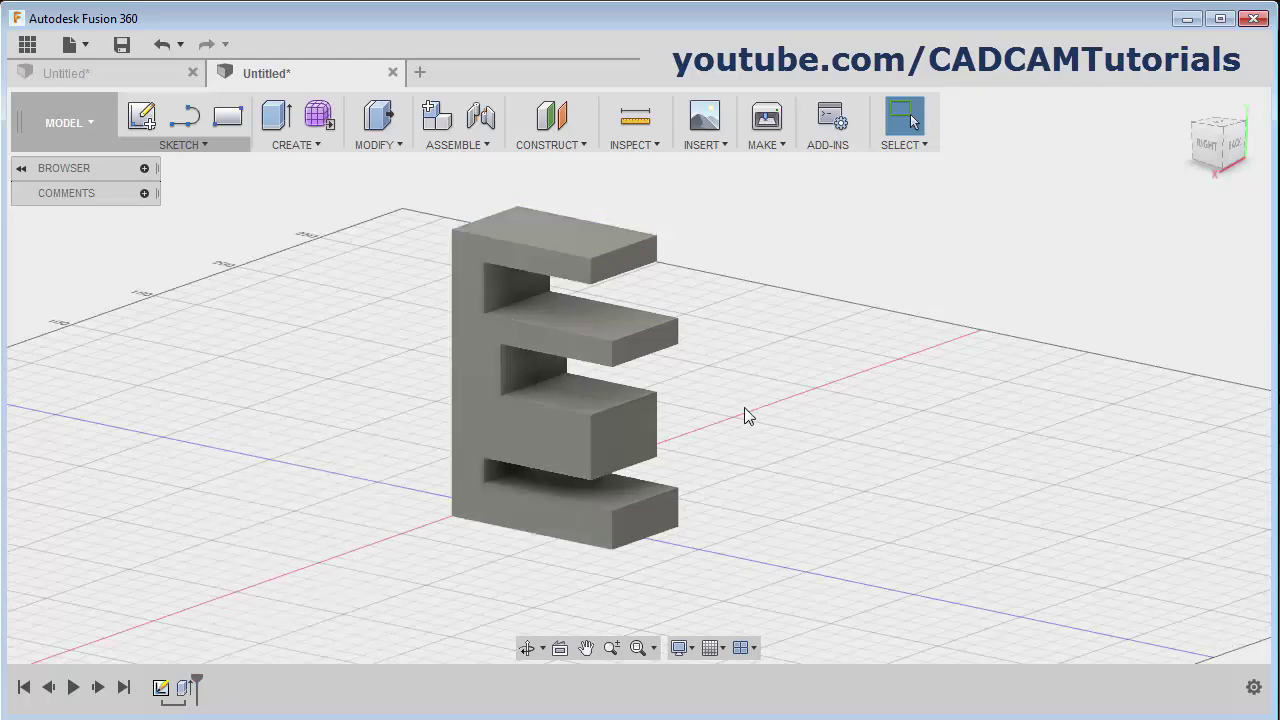
middle_click_drag(748, 423, 420, 495, "shift")
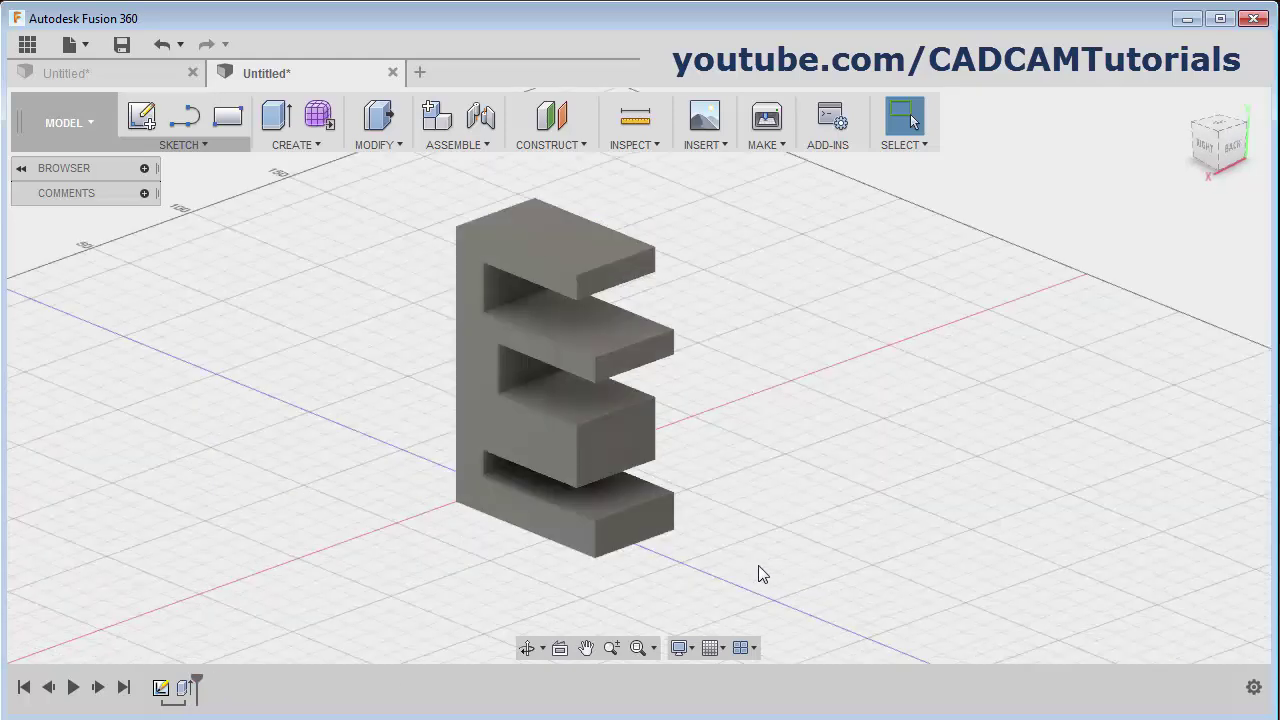
left_click(757, 655)
left_click(794, 680)
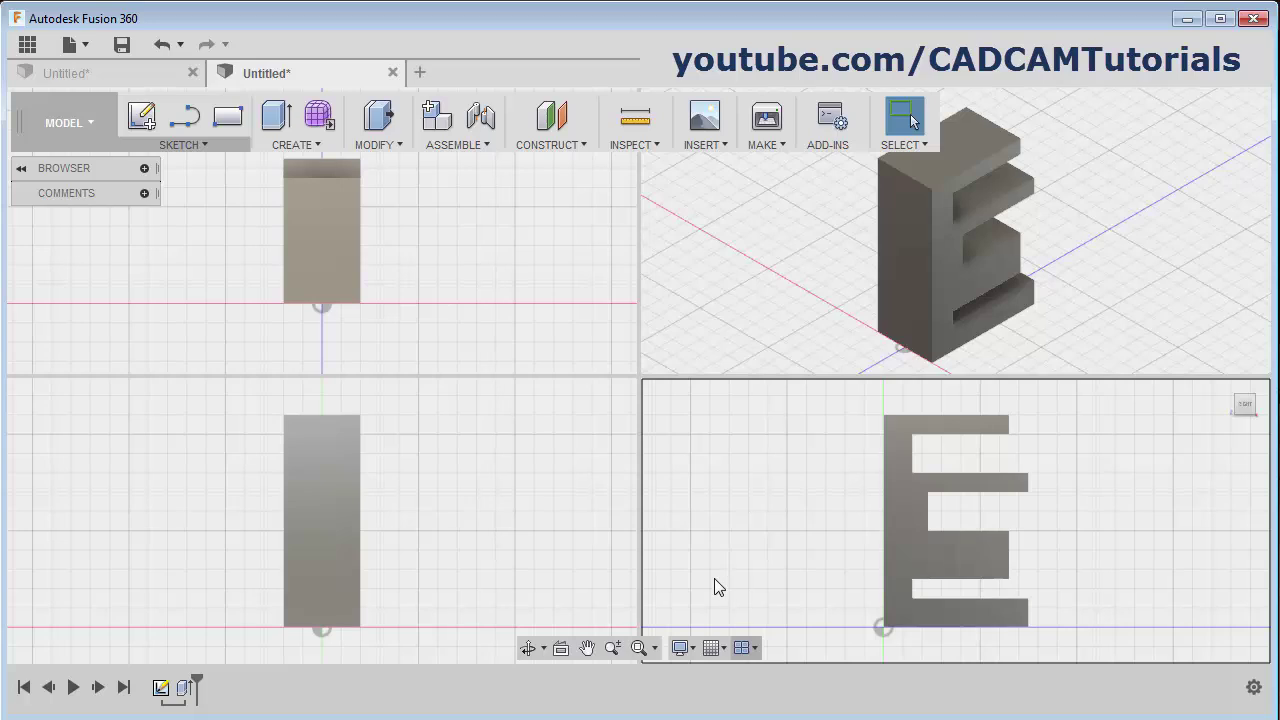
left_click(756, 651)
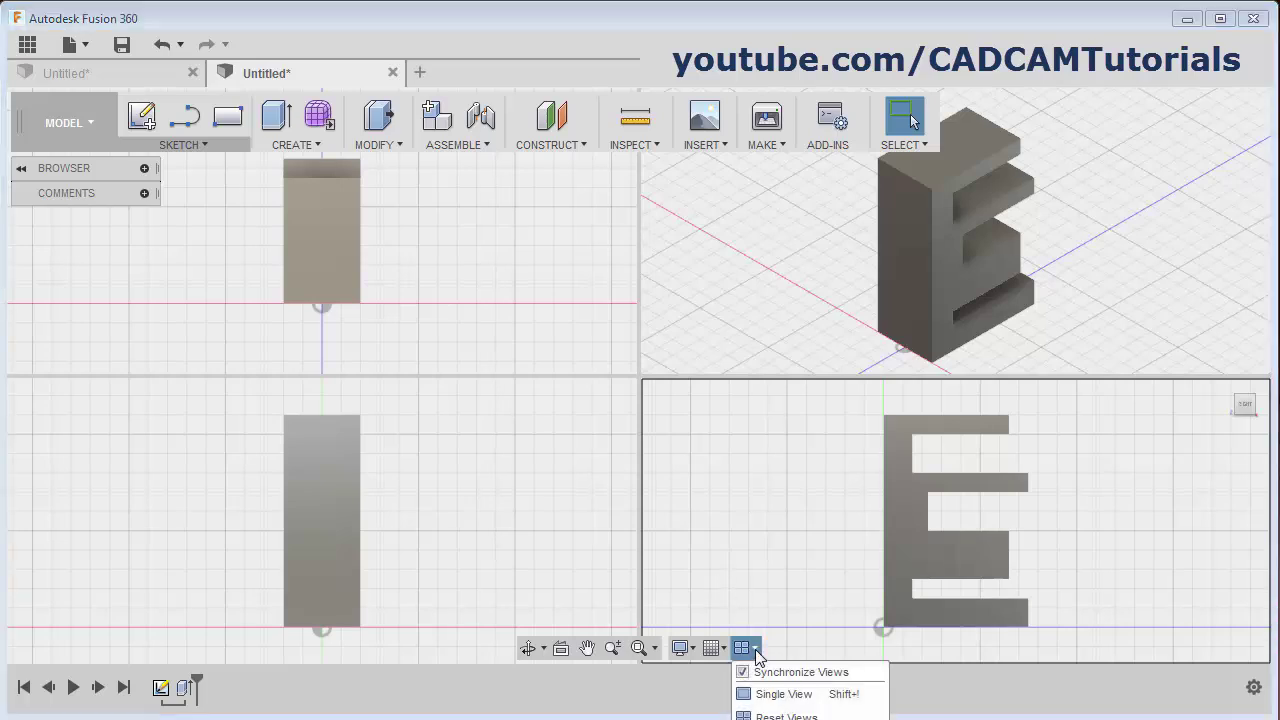
left_click(794, 697)
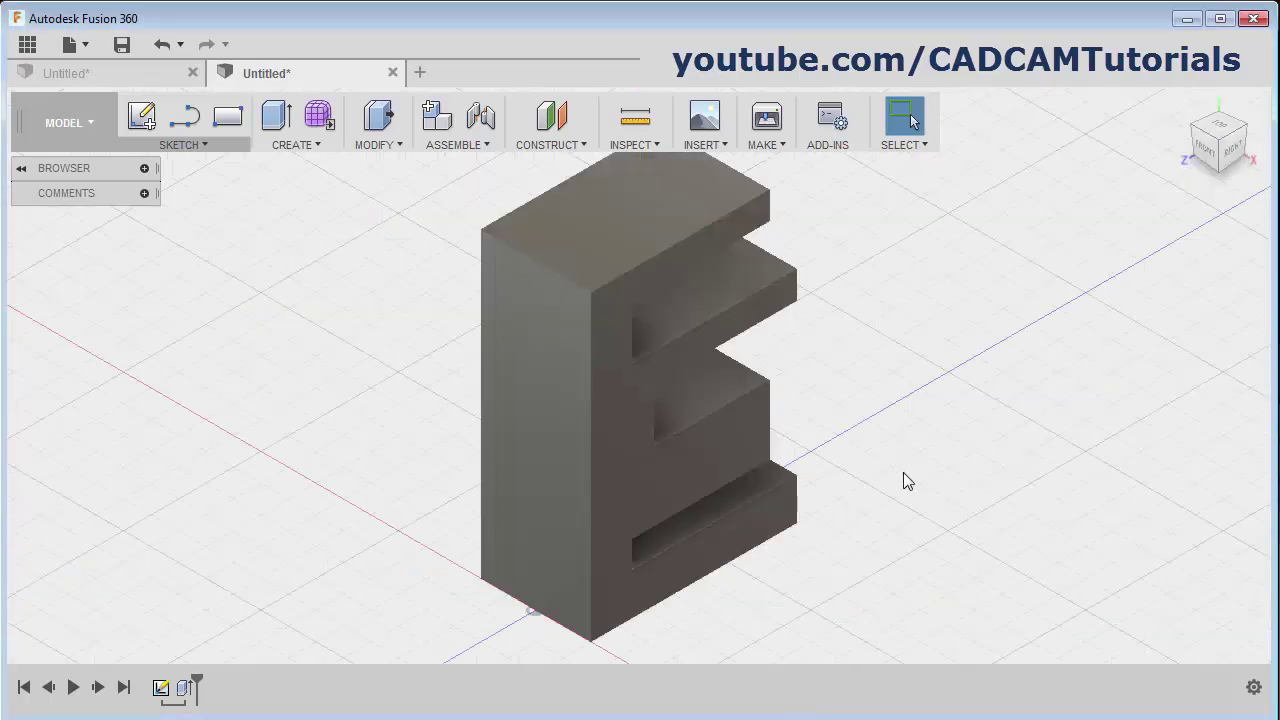
left_click(1218, 128)
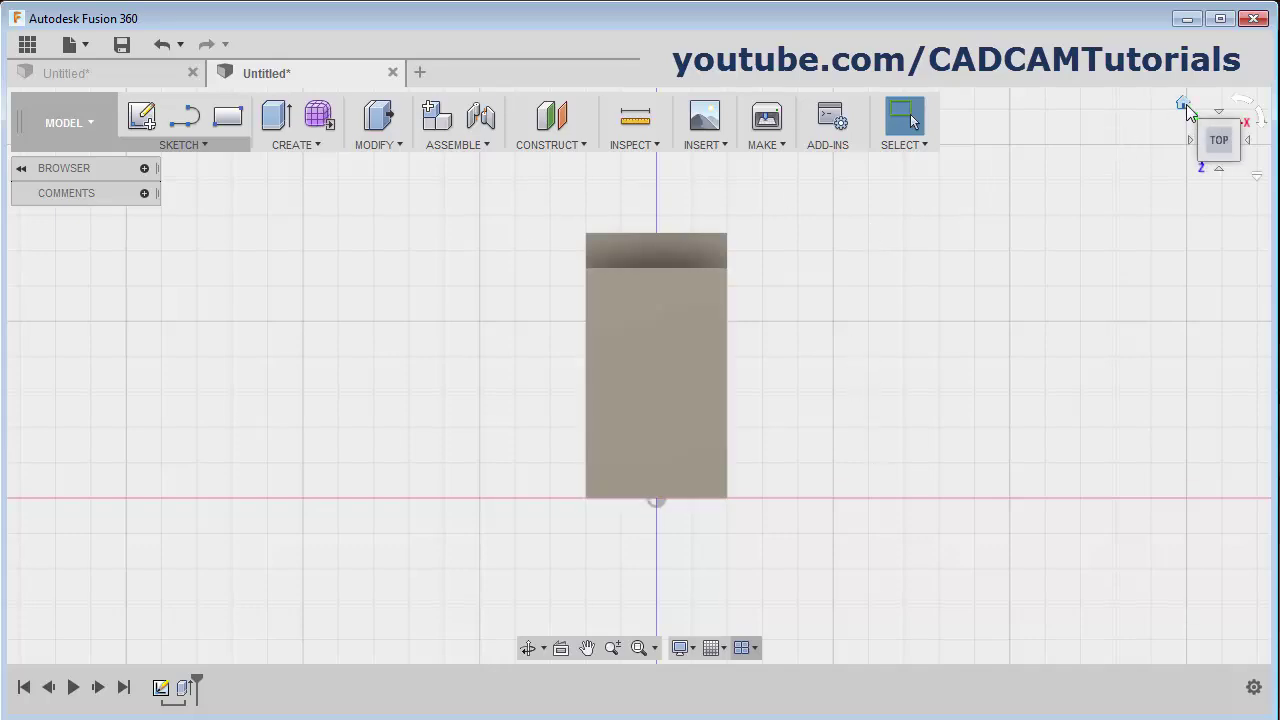
left_click(1183, 103)
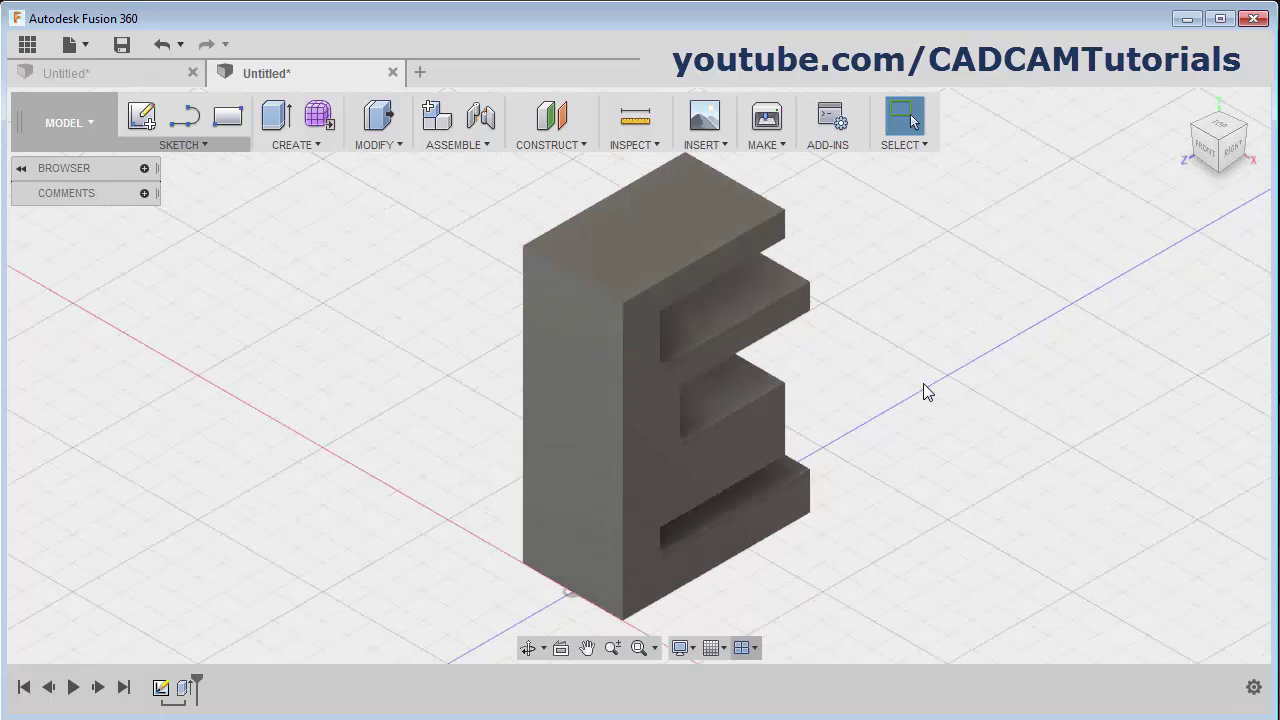
left_click(1195, 125)
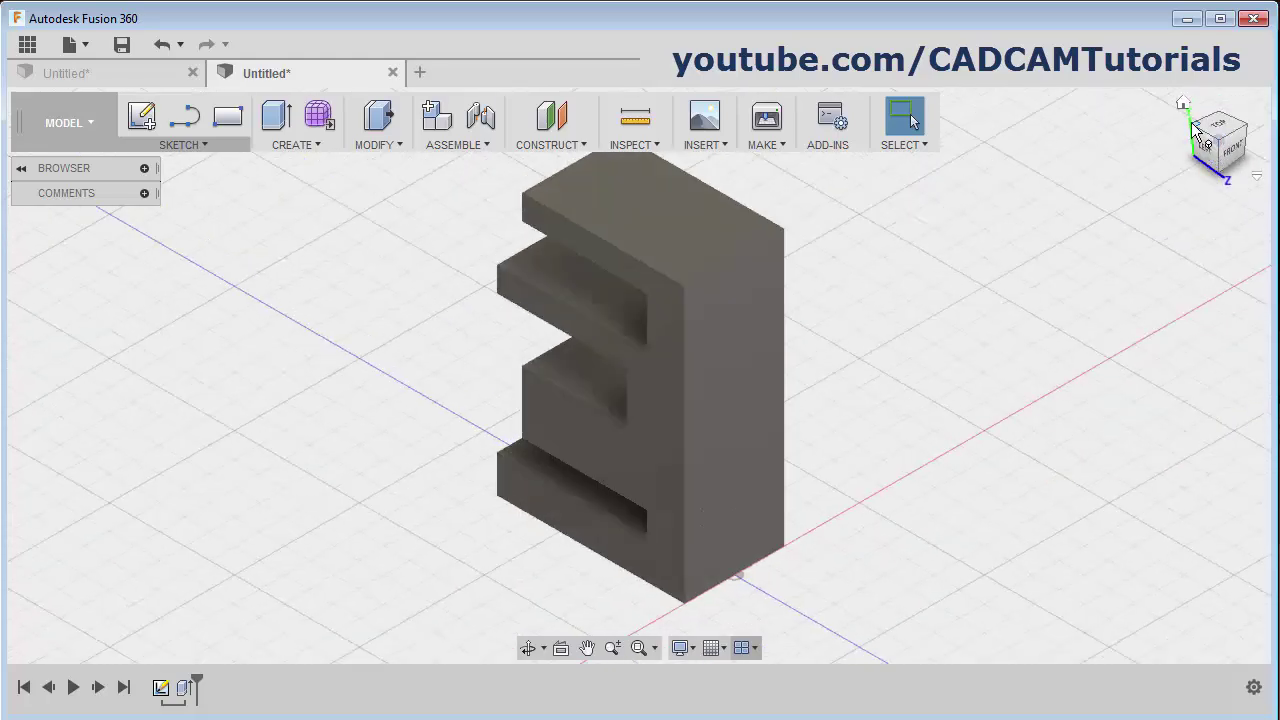
left_click(1195, 128)
left_click(1195, 128)
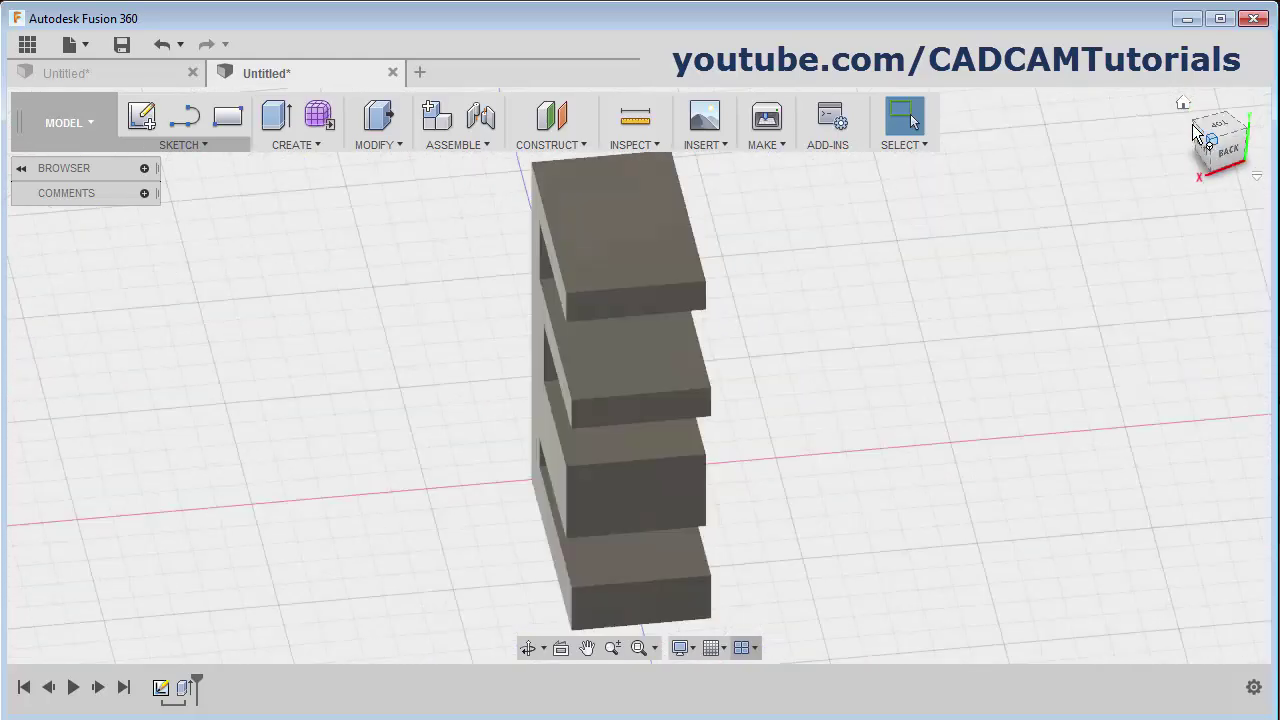
left_click(1203, 140)
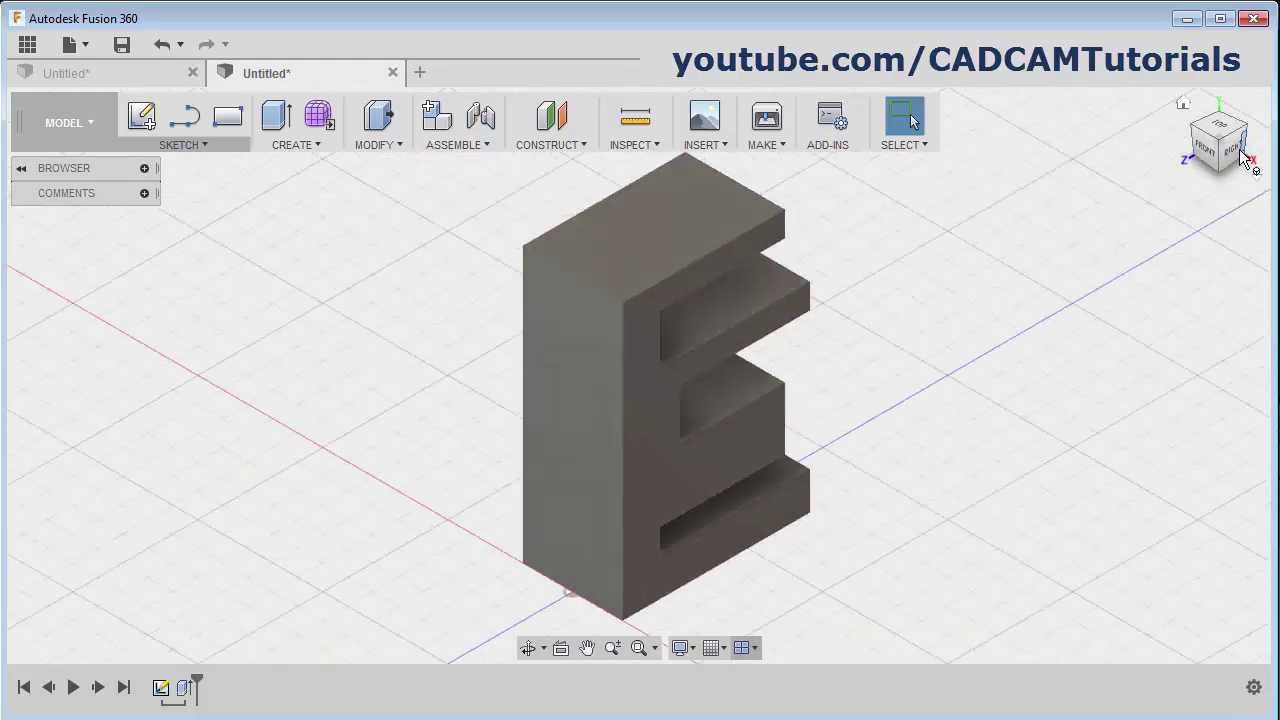
left_click(1240, 152)
left_click(1248, 145)
left_click(1192, 158)
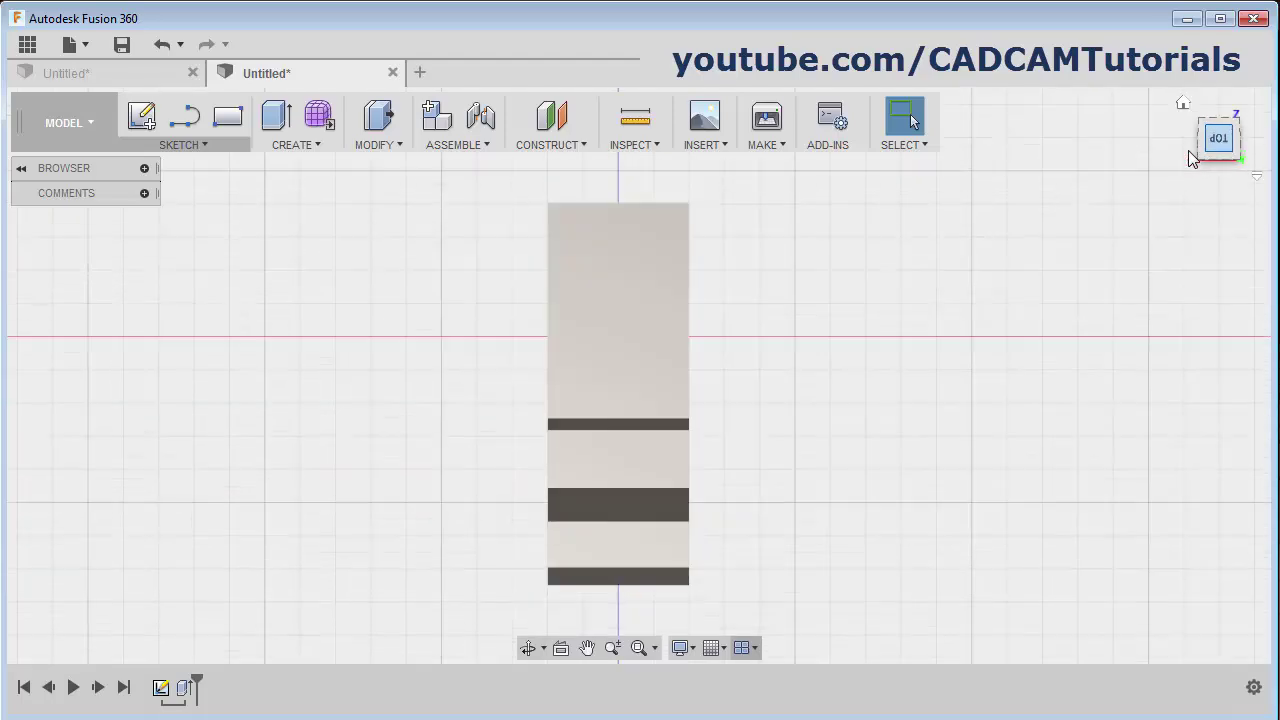
left_click(1190, 141)
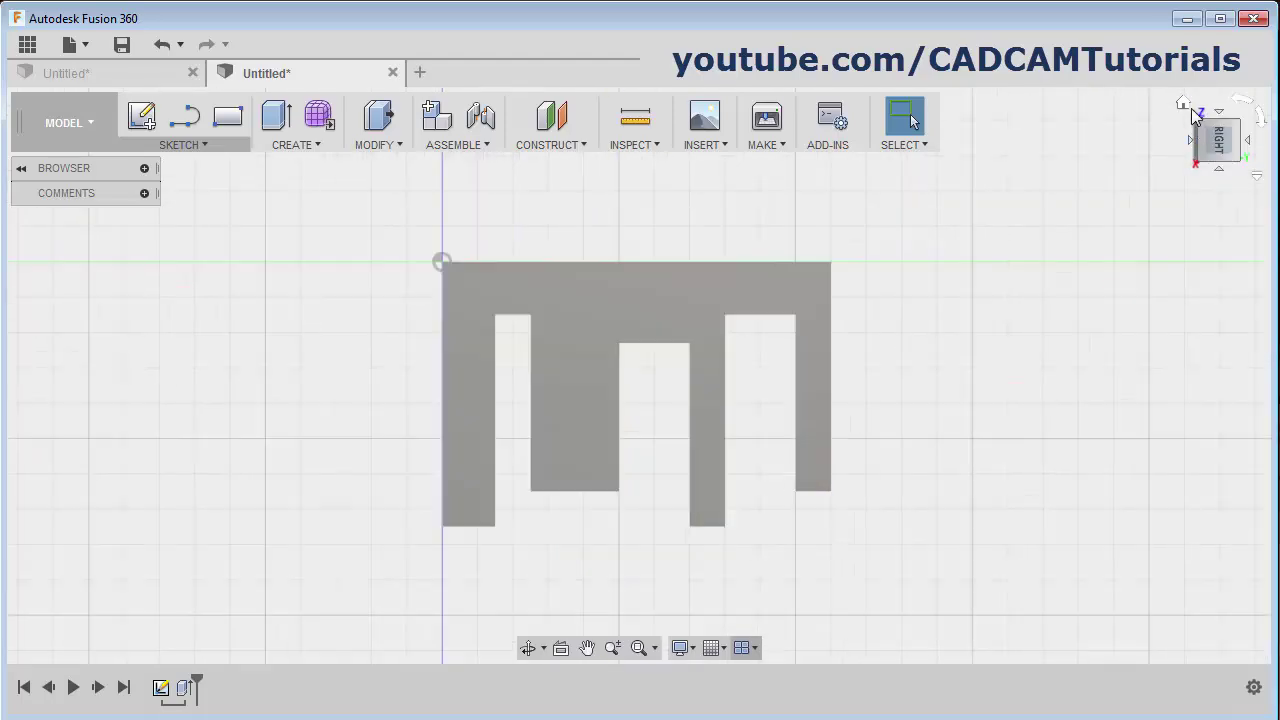
left_click(1183, 106)
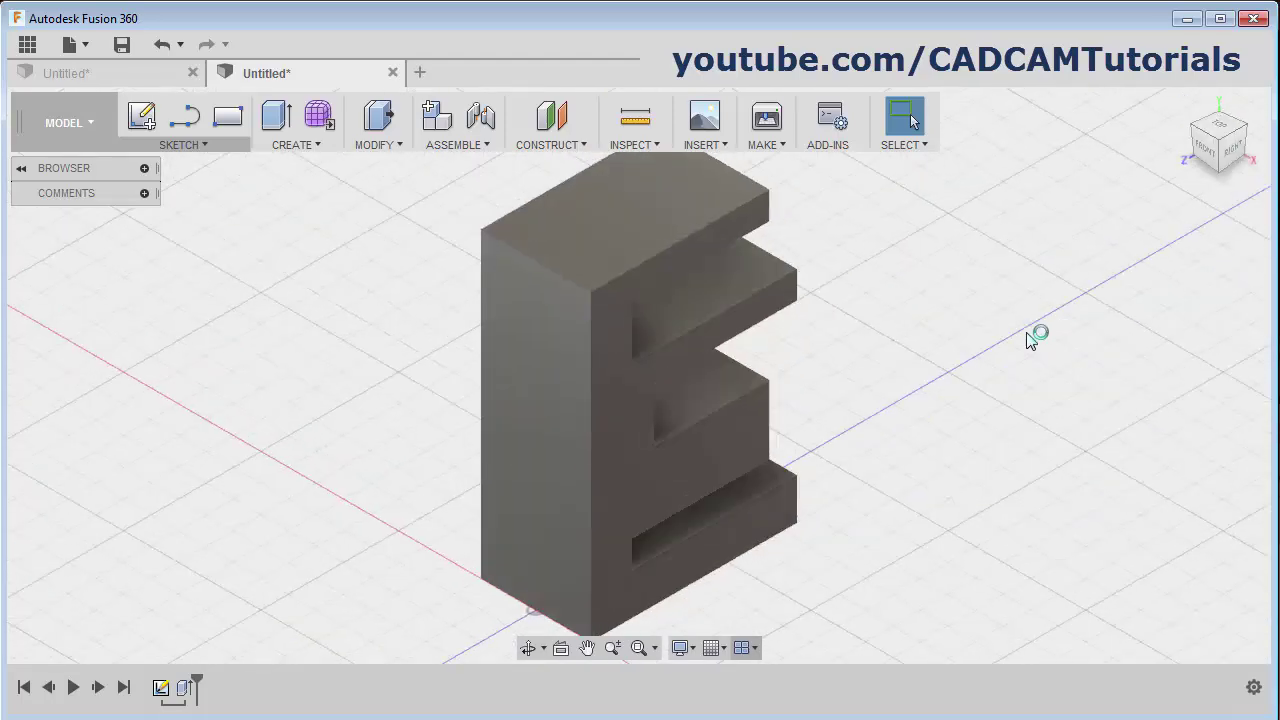
left_click(528, 648)
left_click_drag(620, 510, 746, 470)
left_click_drag(753, 545, 789, 486)
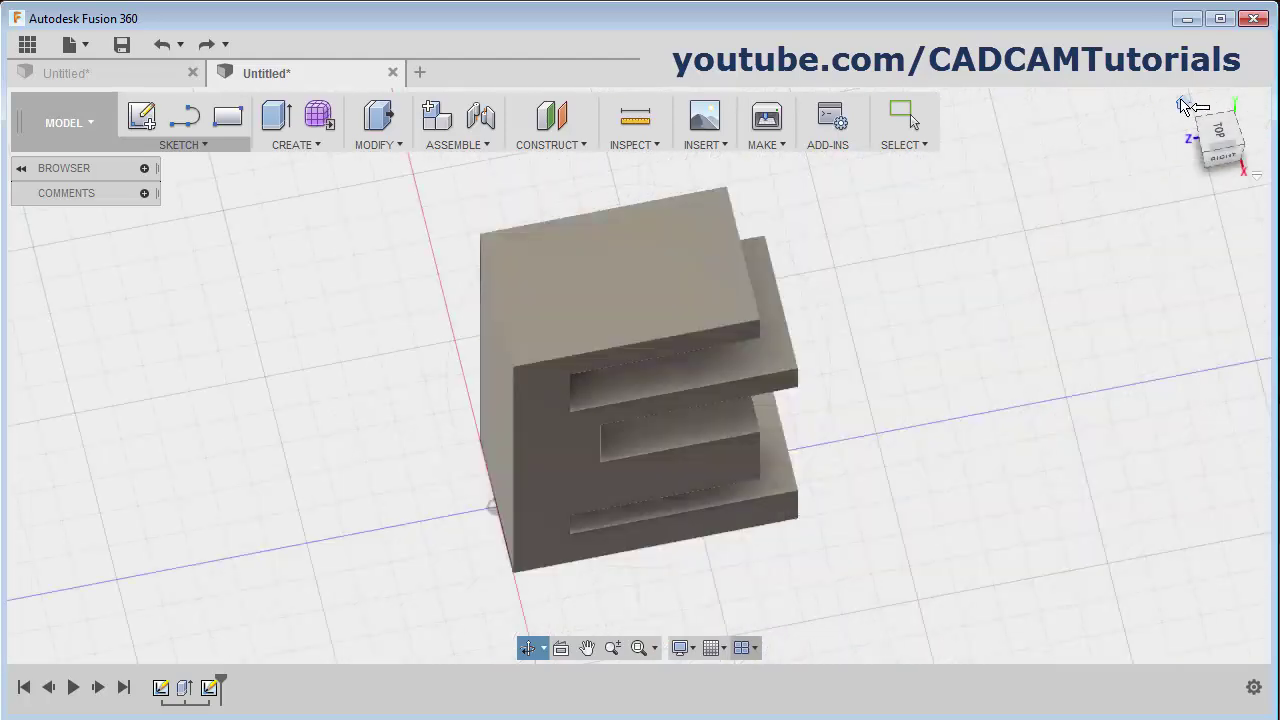
left_click(1184, 105)
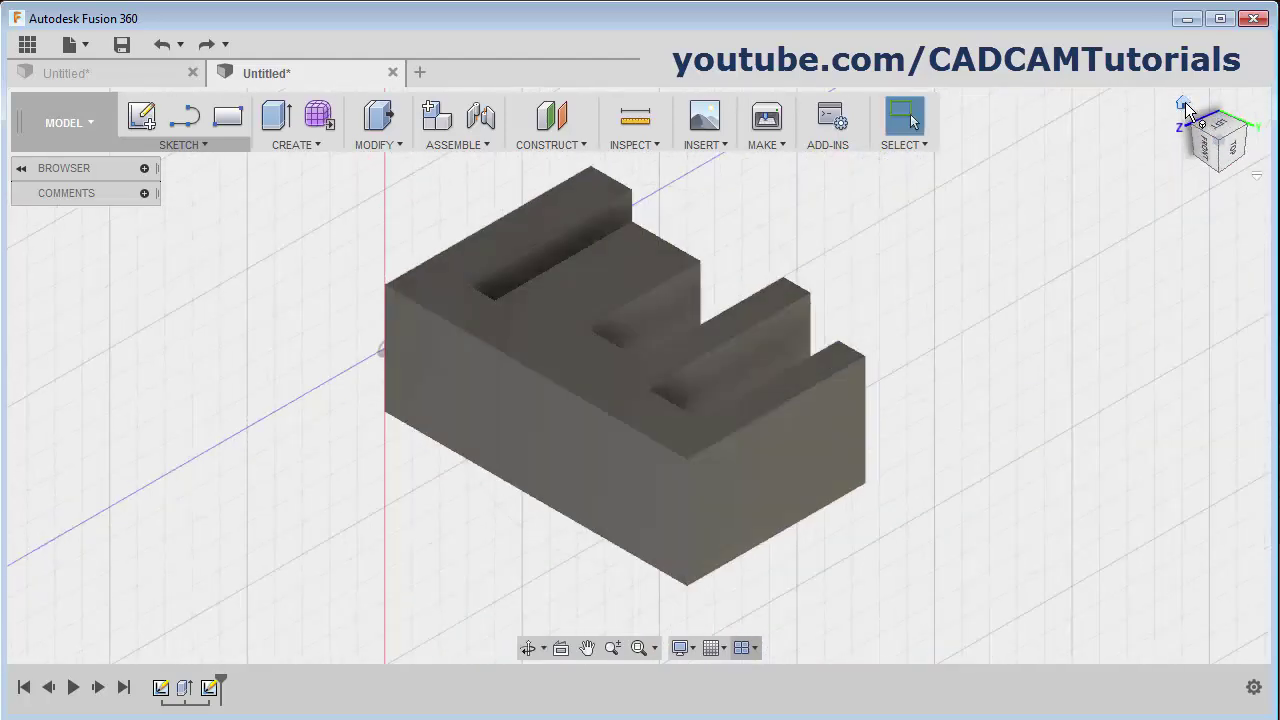
left_click(1185, 102)
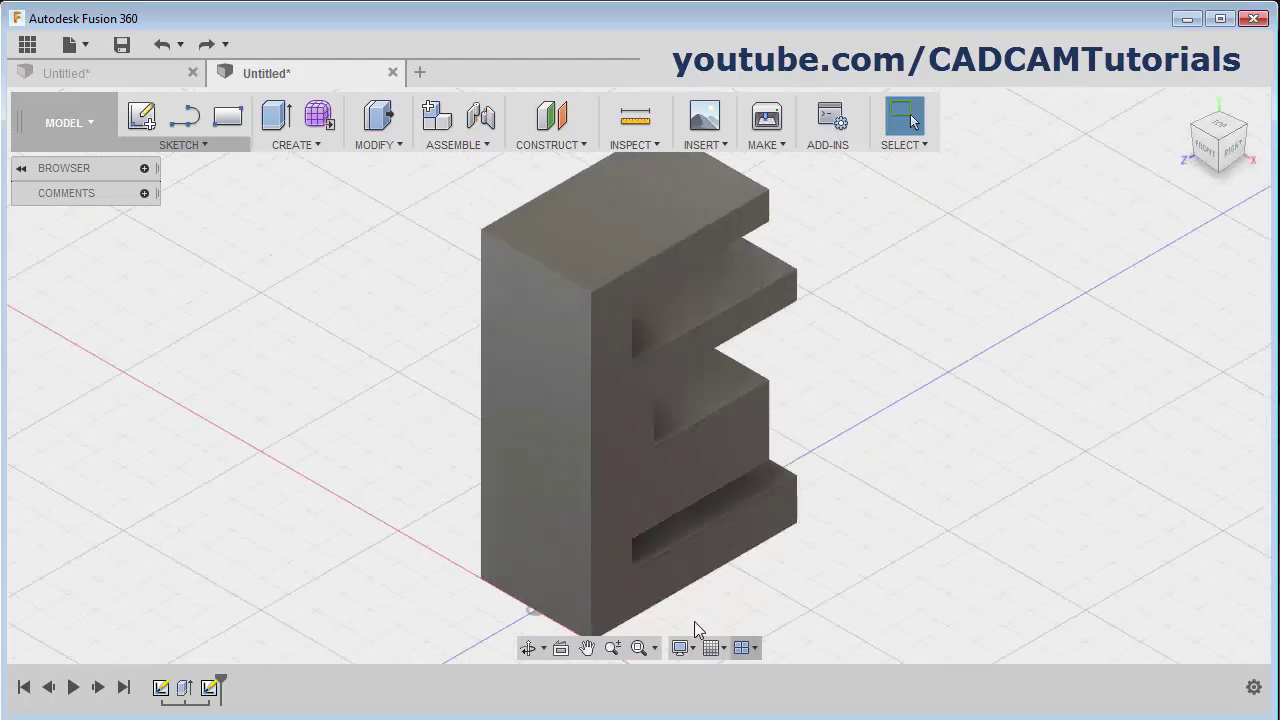
left_click(587, 648)
mouse_move(741, 524)
left_mouse_down()
mouse_move(560, 500)
mouse_move(805, 505)
mouse_move(642, 510)
mouse_move(736, 524)
left_mouse_up()
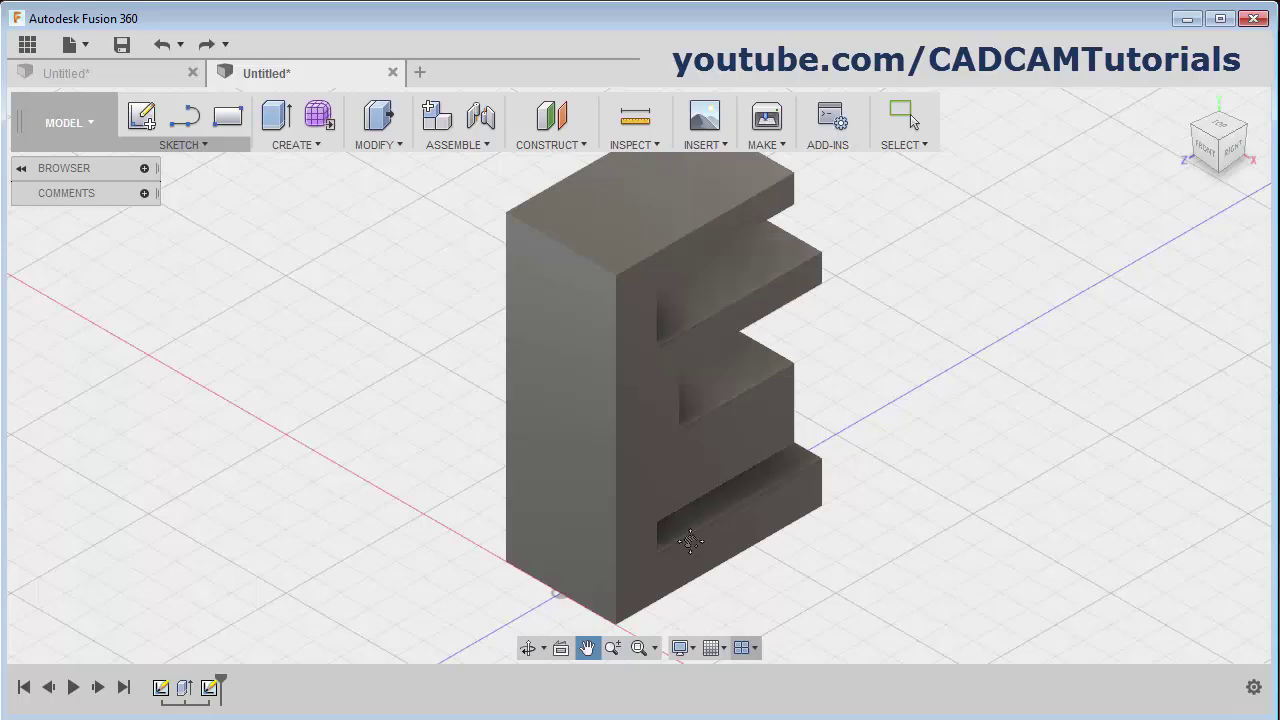
left_click(614, 648)
left_click_drag(697, 437, 663, 548)
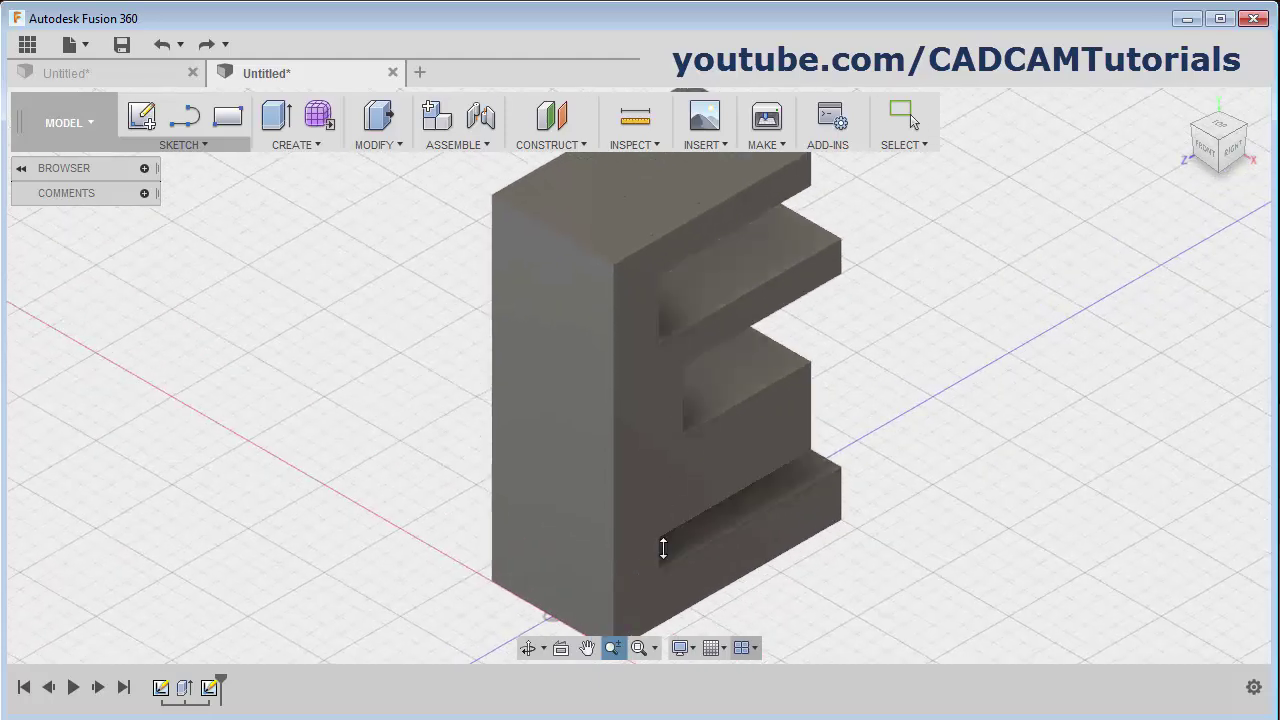
left_click(640, 649)
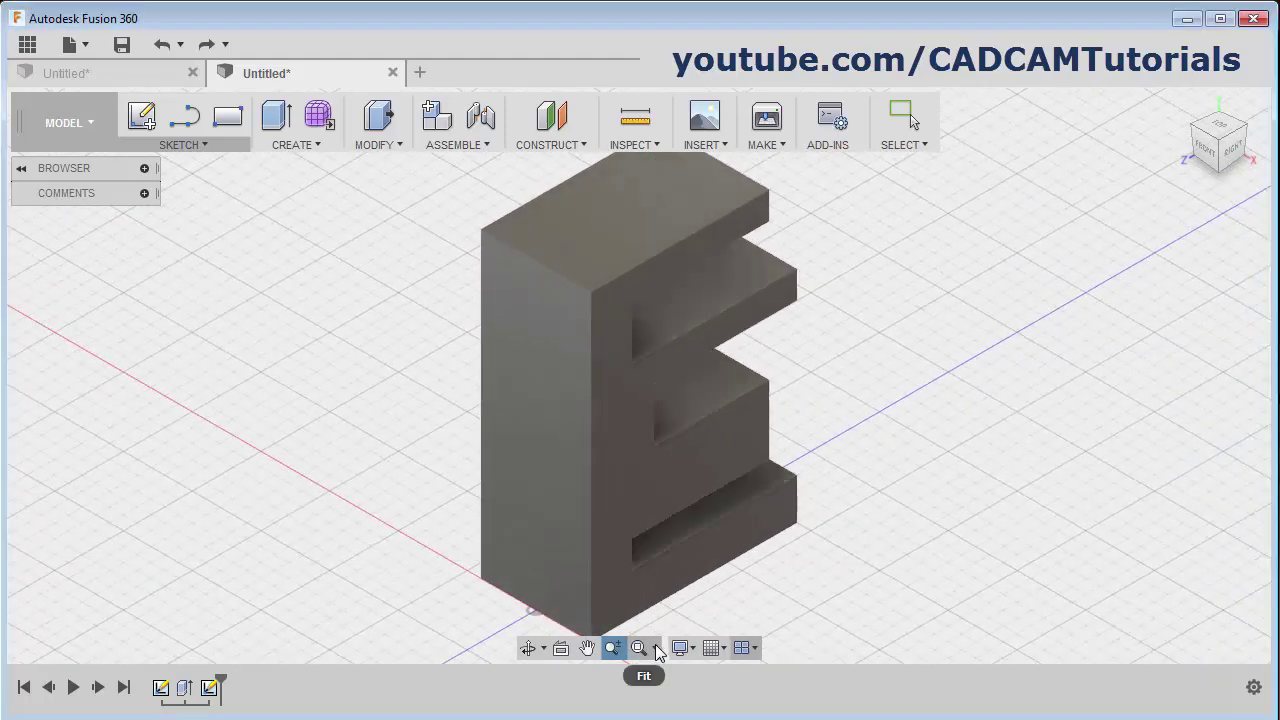
left_click(655, 648)
left_click(680, 675)
left_click_drag(454, 209, 732, 437)
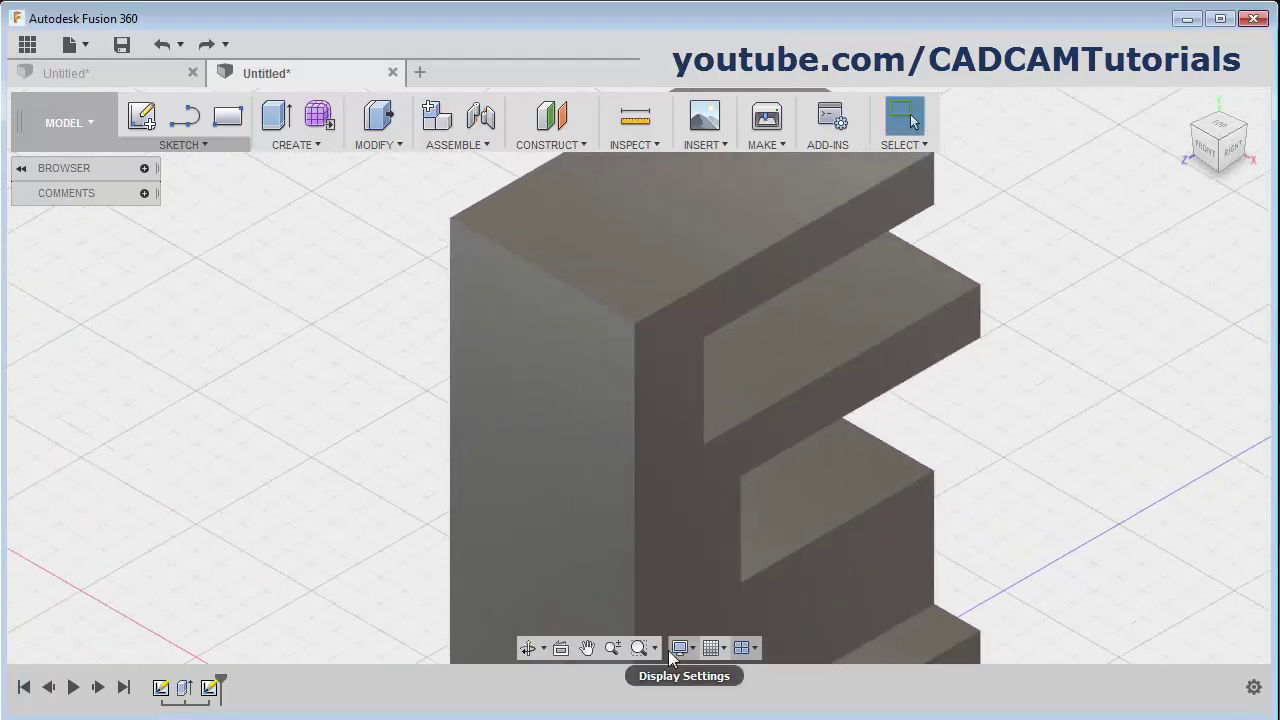
left_click(657, 648)
left_click(660, 698)
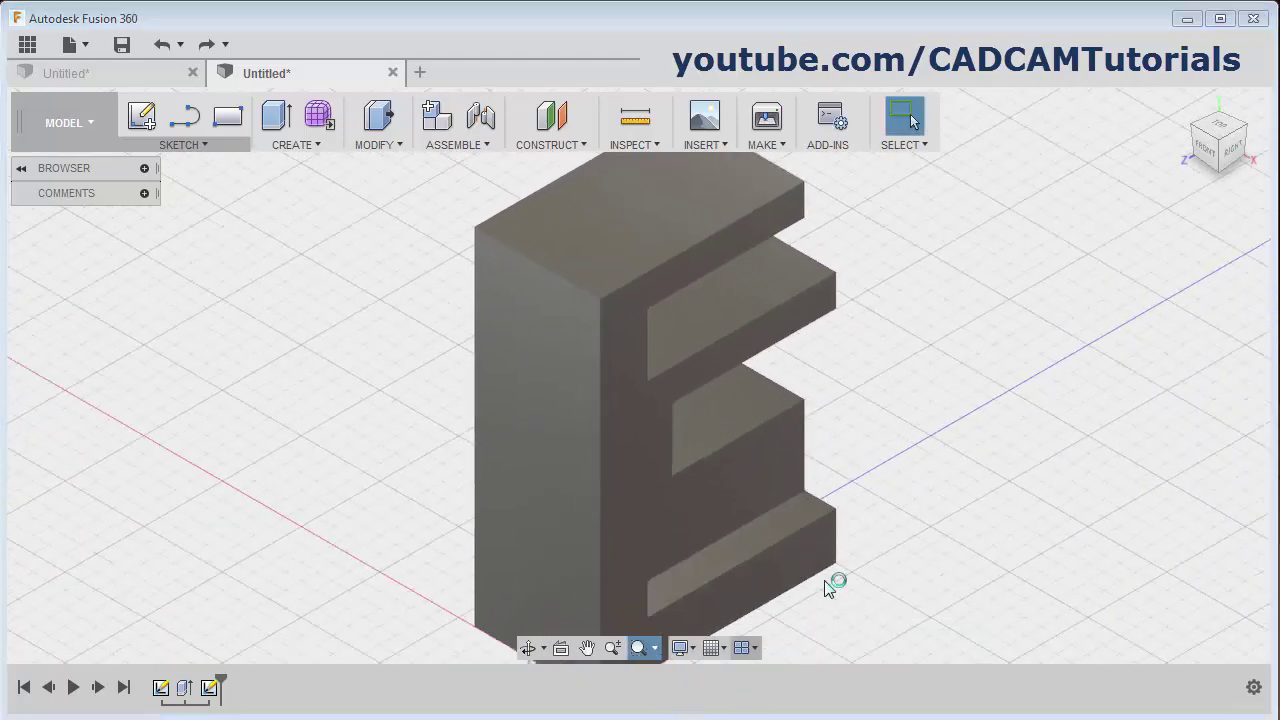